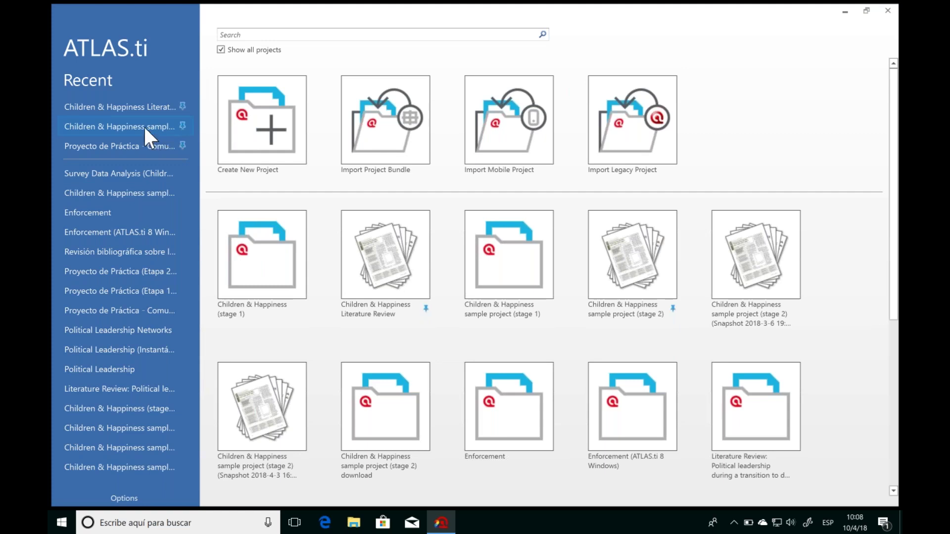
Step: Open the Children & Happiness sample project (stage 2) and look over its search, analysis, and import and export commands
click(106, 125)
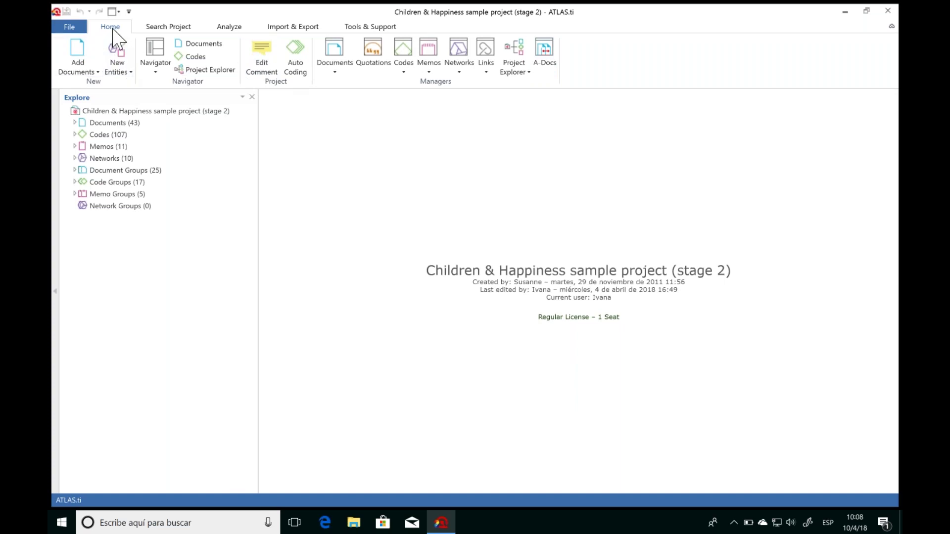
click(158, 29)
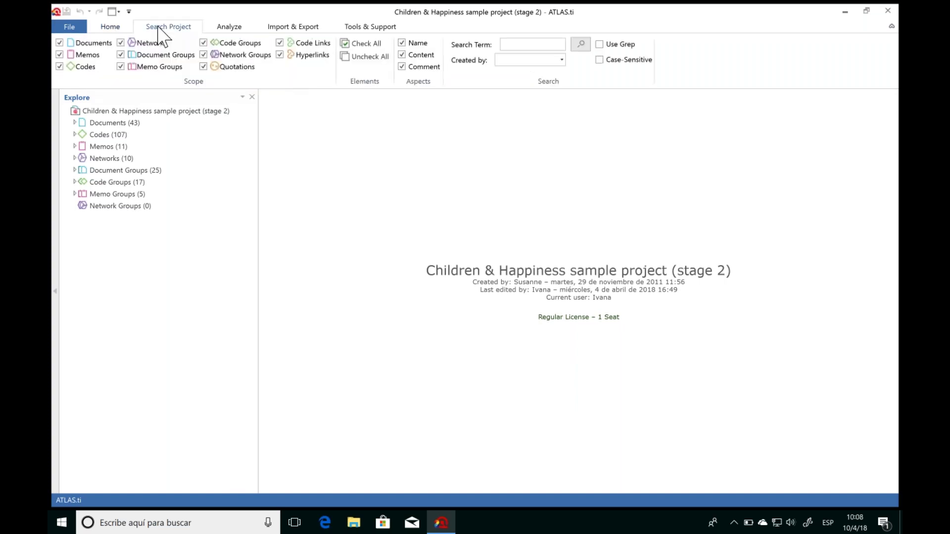
click(227, 29)
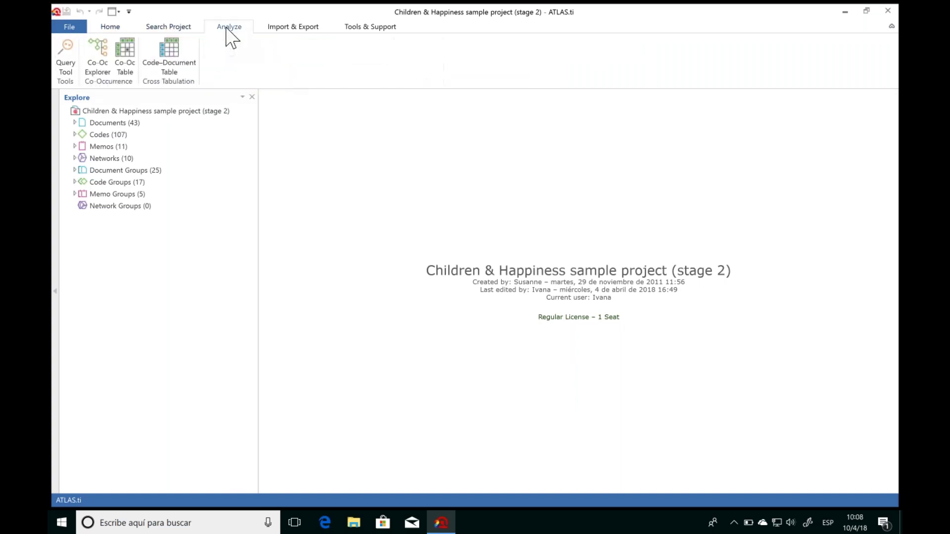
click(292, 27)
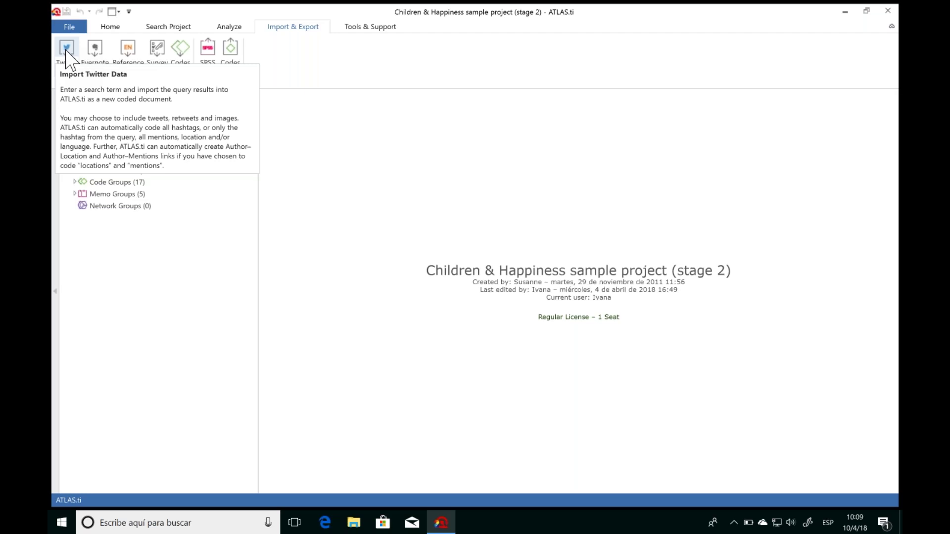
click(118, 27)
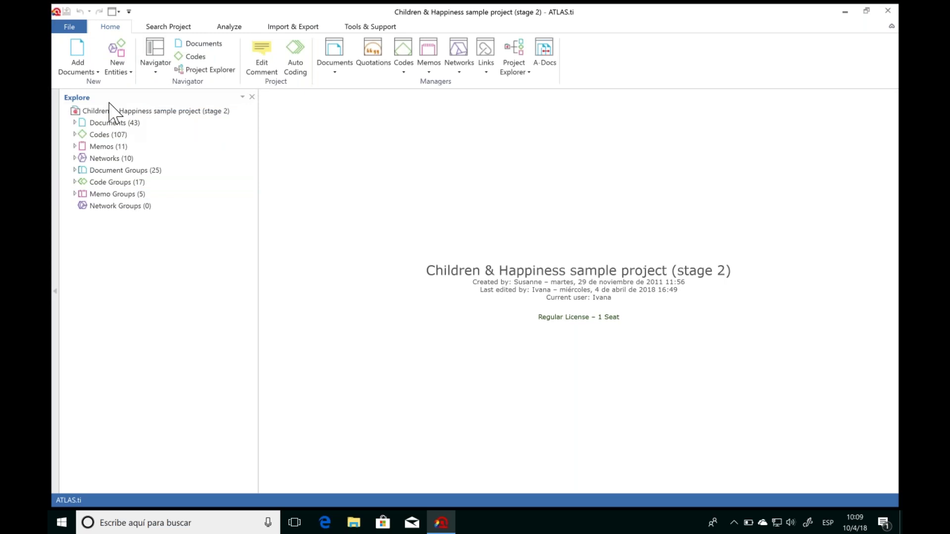
Step: Expand the project's list of documents and open the article D 1, Think children will make you happy?
click(107, 122)
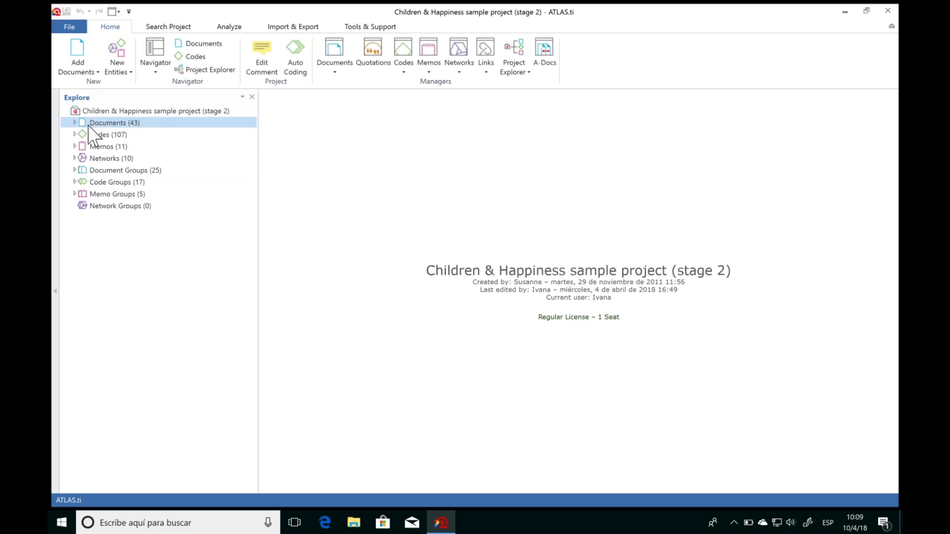
click(75, 123)
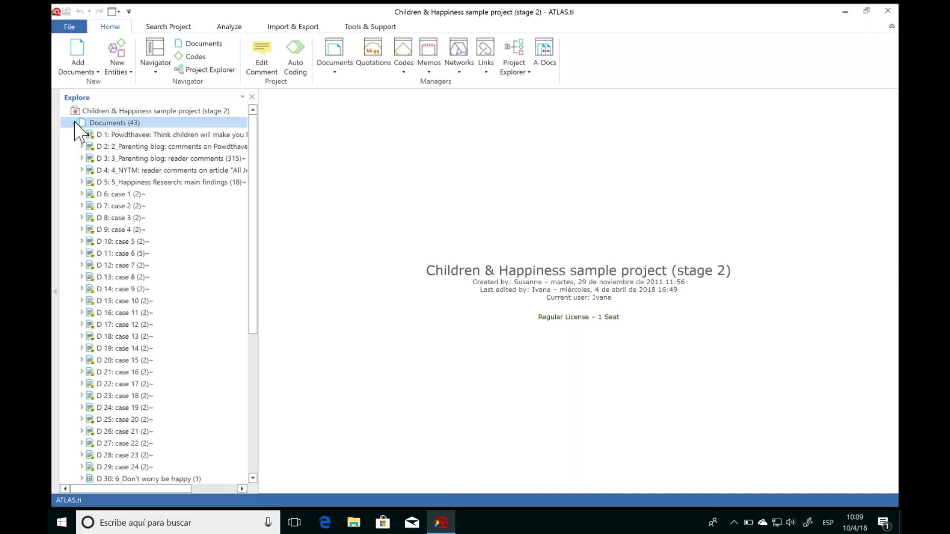
mouse_move(256, 144)
mouse_down()
mouse_move(260, 274)
mouse_move(254, 135)
mouse_up()
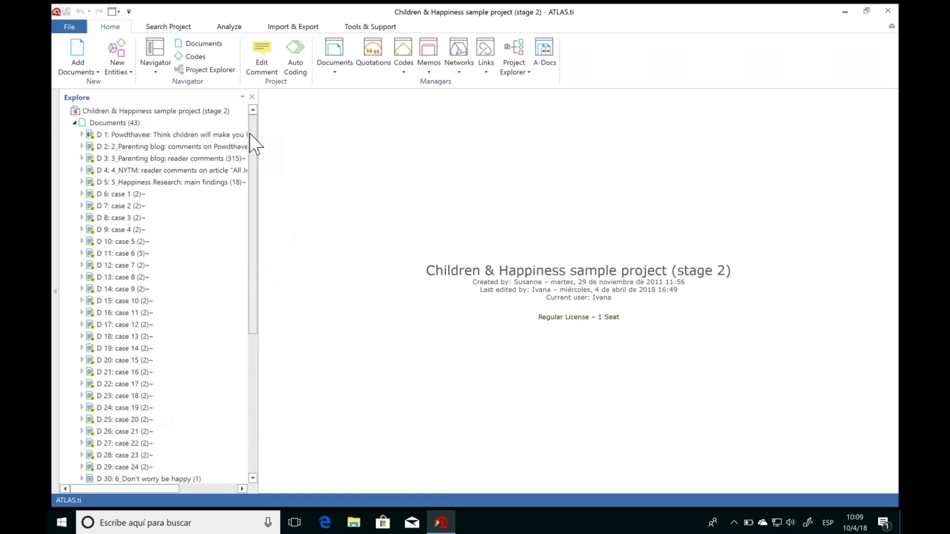
click(193, 136)
double_click(193, 135)
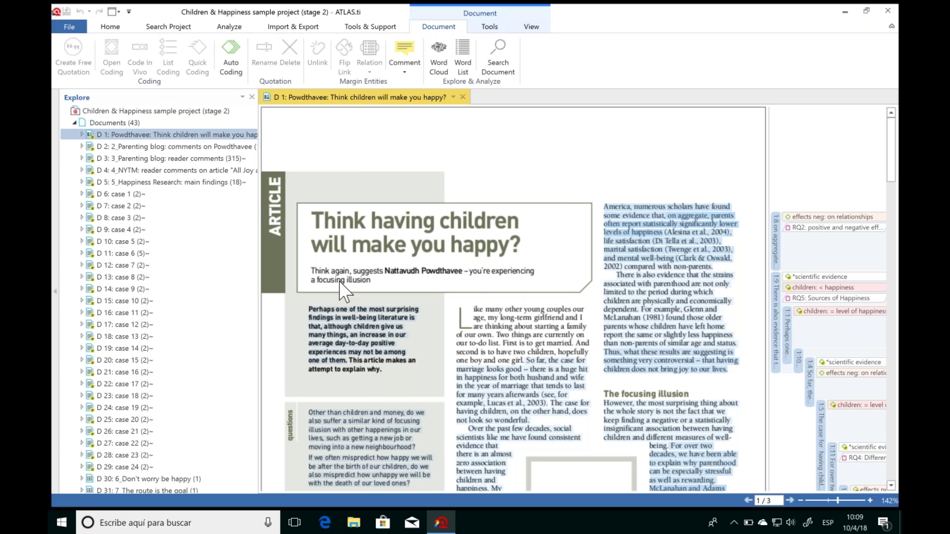
Step: Open the video document D 32: Raising Children Off-Grid and the image document D 31: 7_The route is the goal
scroll(256, 192, down, 3)
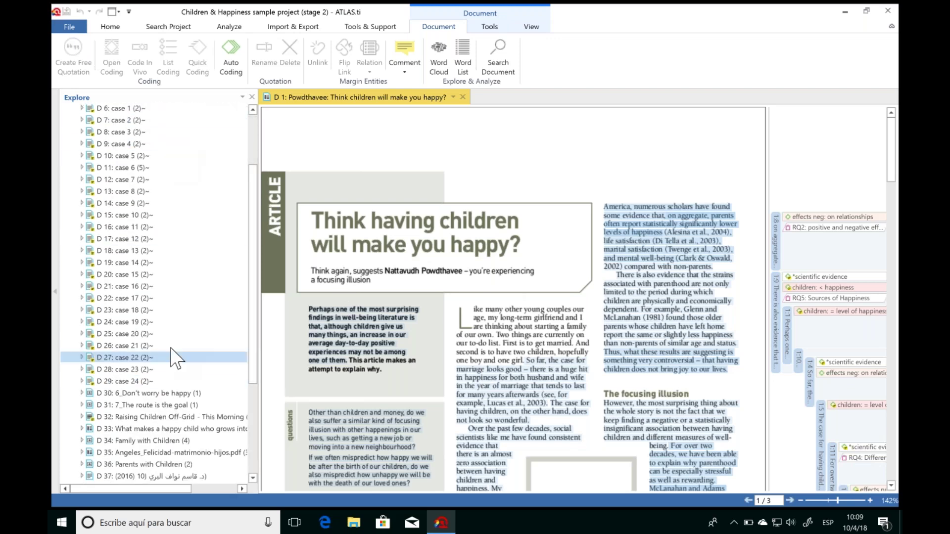
click(171, 416)
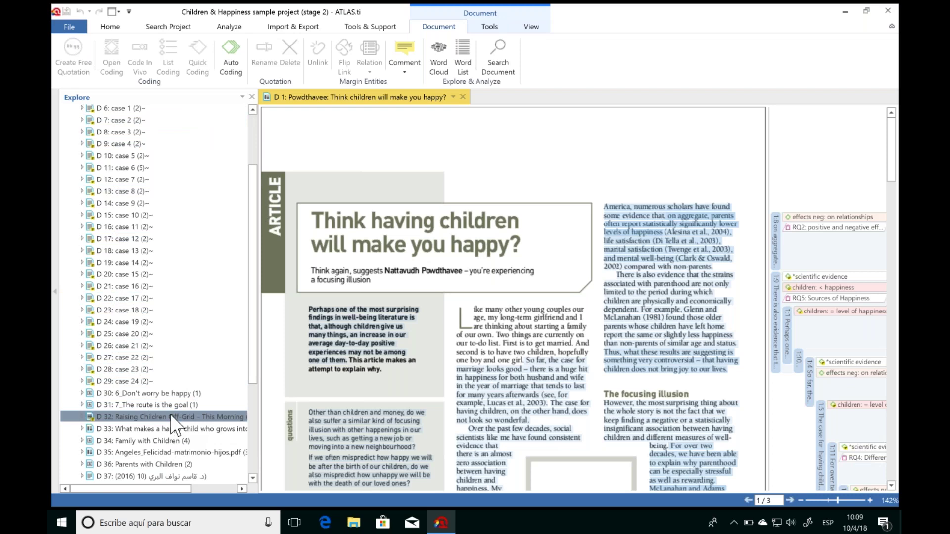
double_click(171, 417)
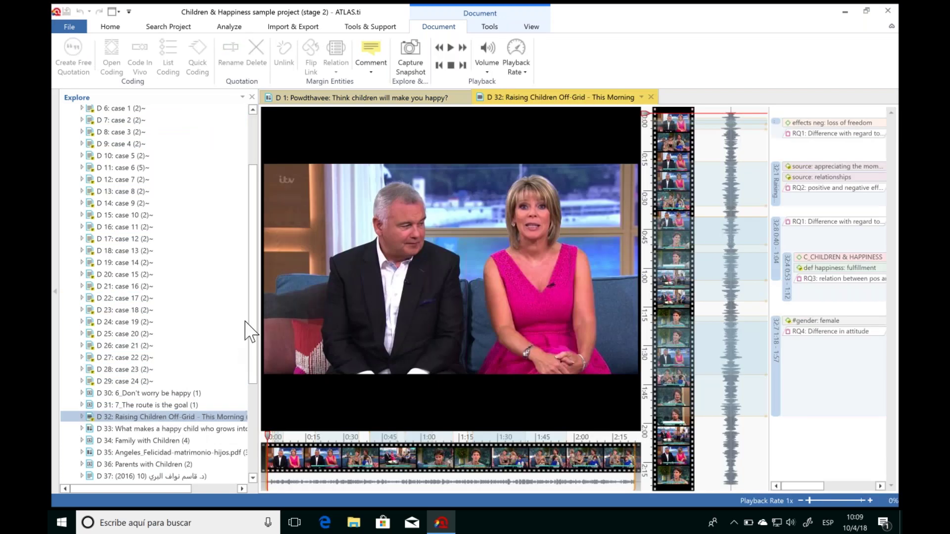
scroll(253, 351, down, 3)
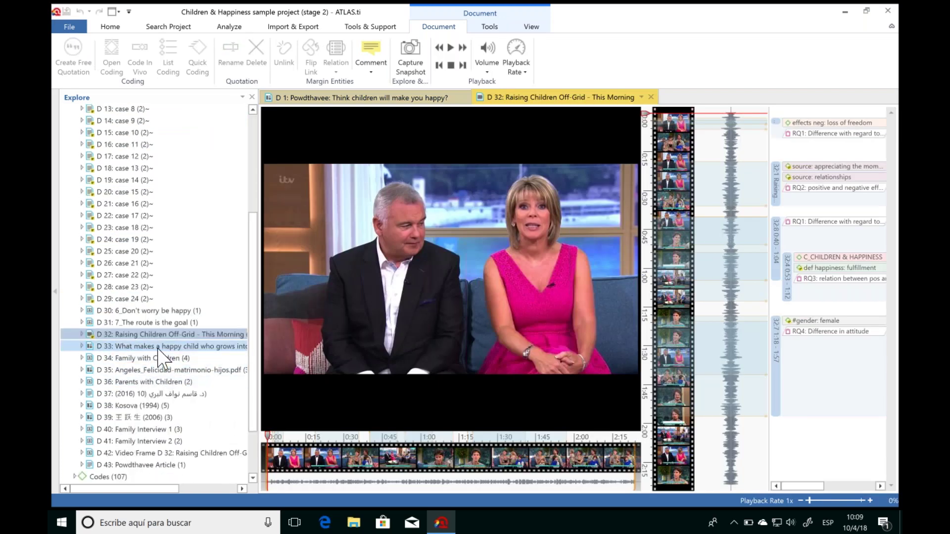
double_click(147, 324)
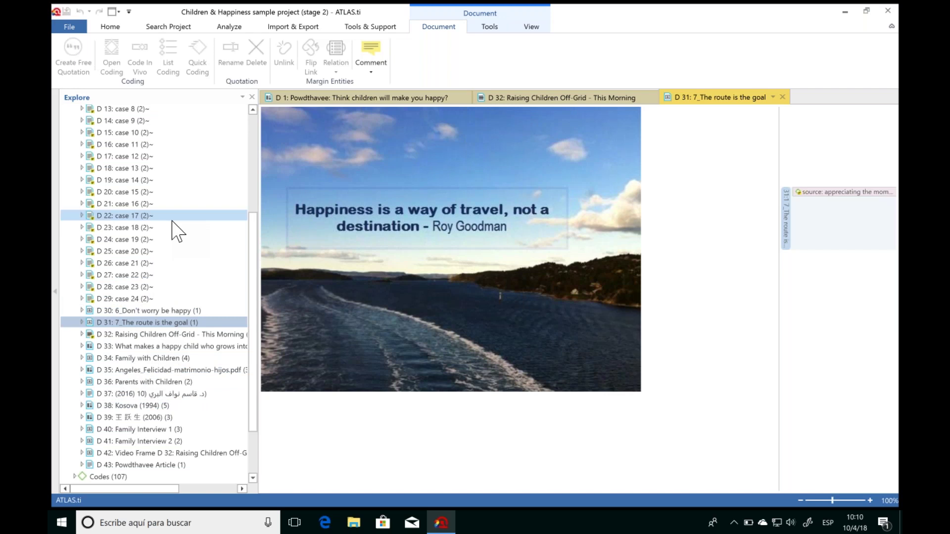
Step: Switch among the open article D 1, video D 32 and image D 31 to view each one
click(563, 95)
click(401, 96)
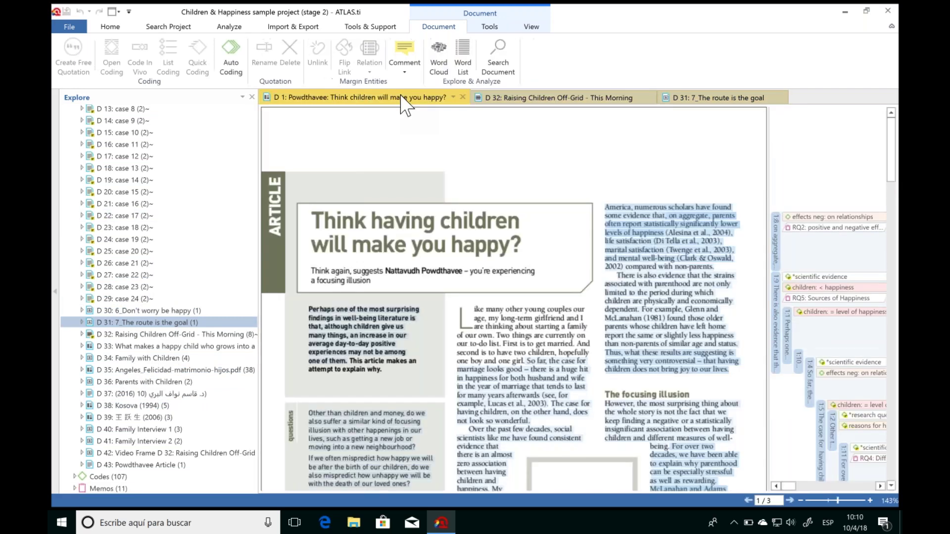
click(527, 97)
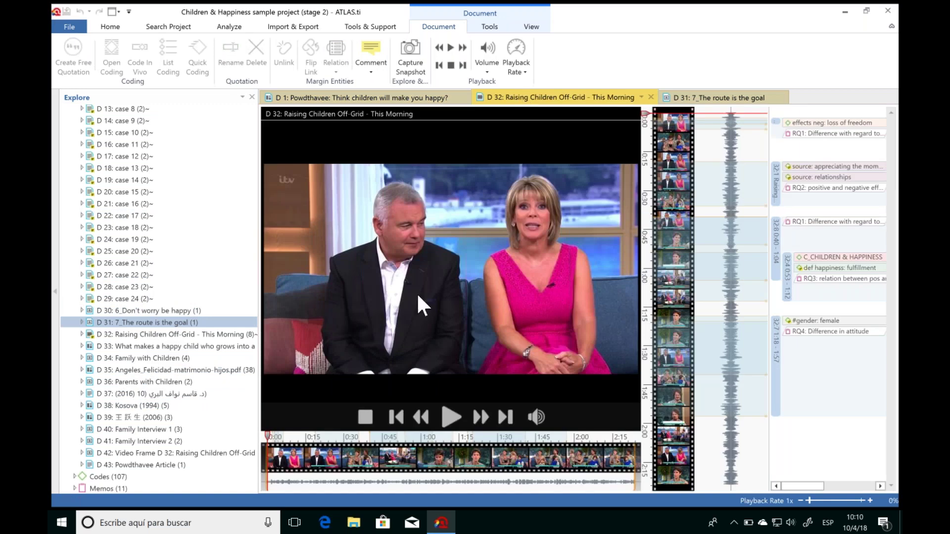
click(695, 97)
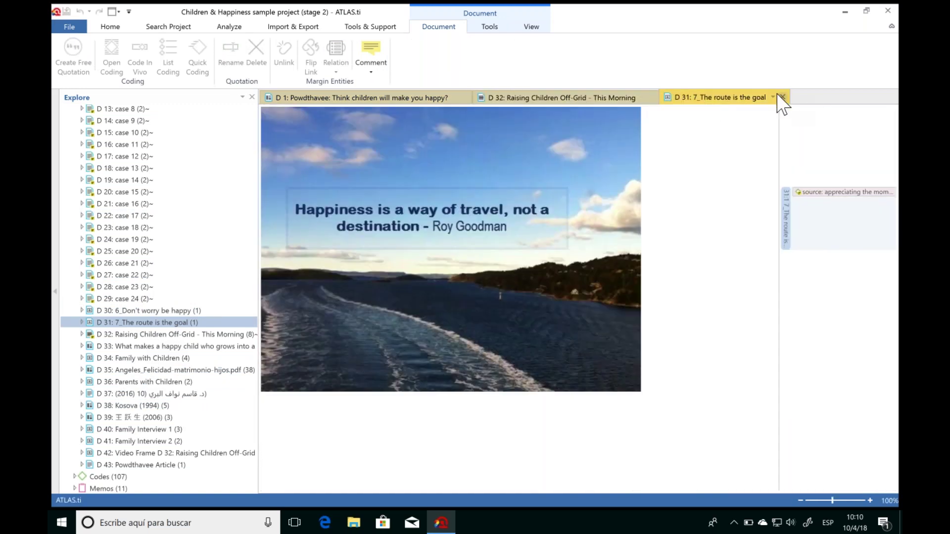
Step: Close all open documents except the article D 1
click(393, 96)
click(454, 97)
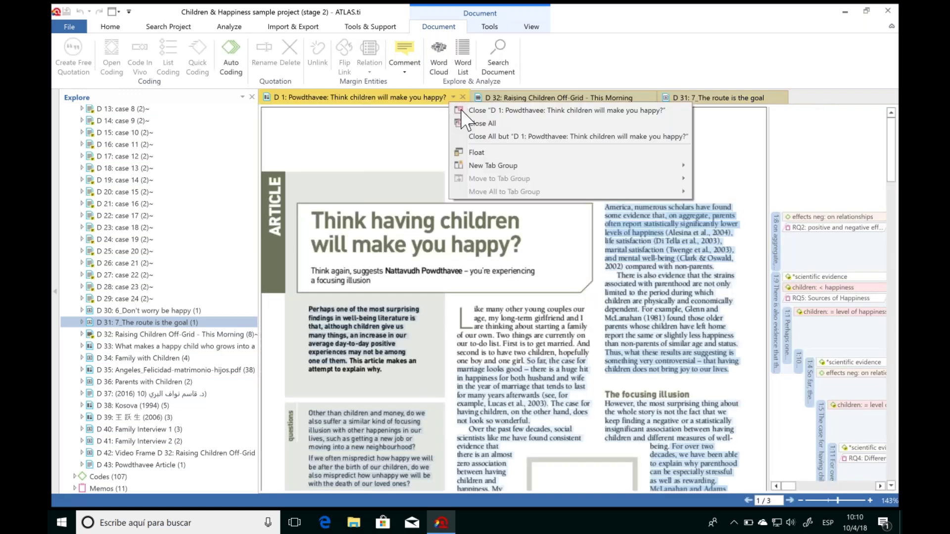
click(490, 137)
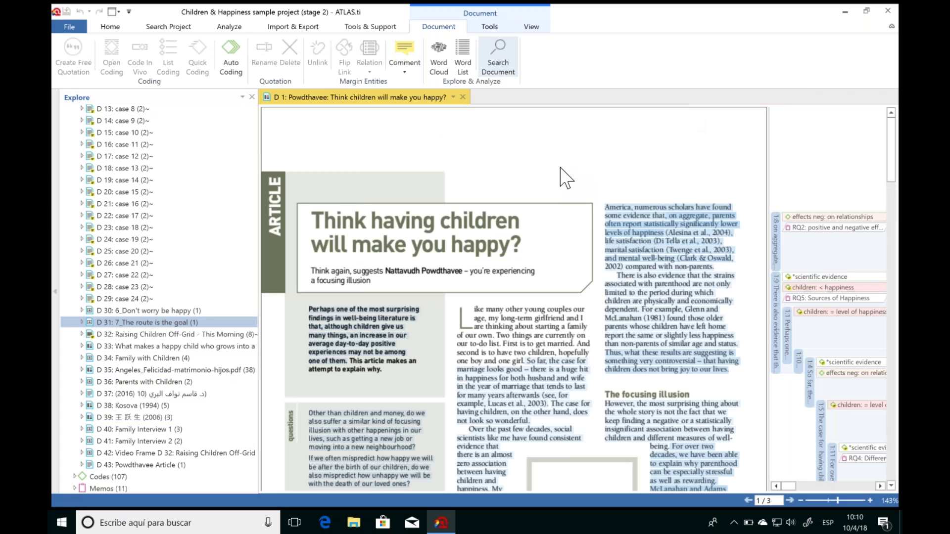
drag(254, 312, 259, 220)
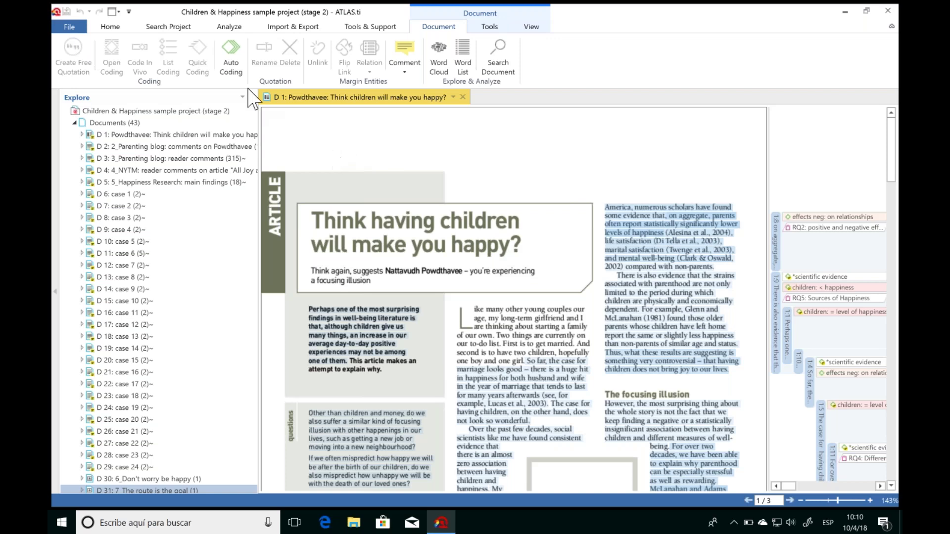
click(111, 28)
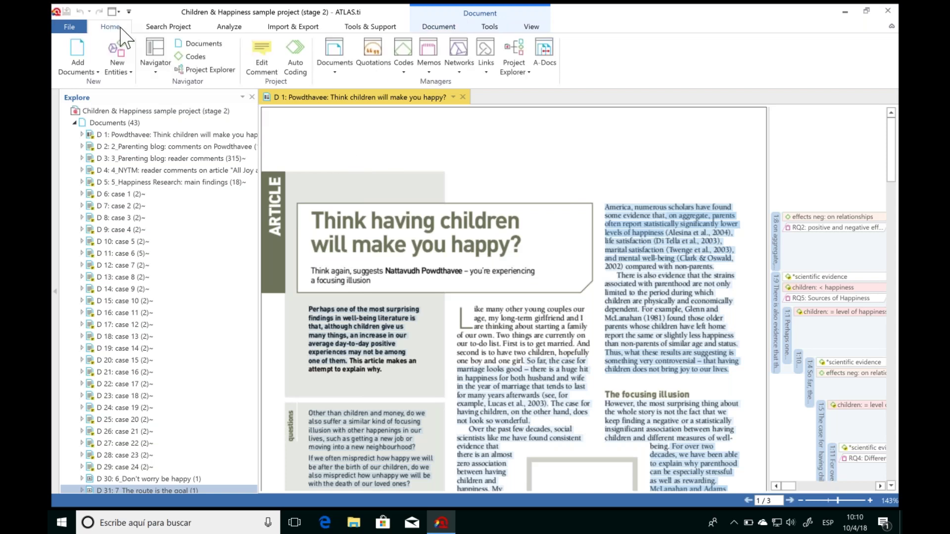
click(80, 72)
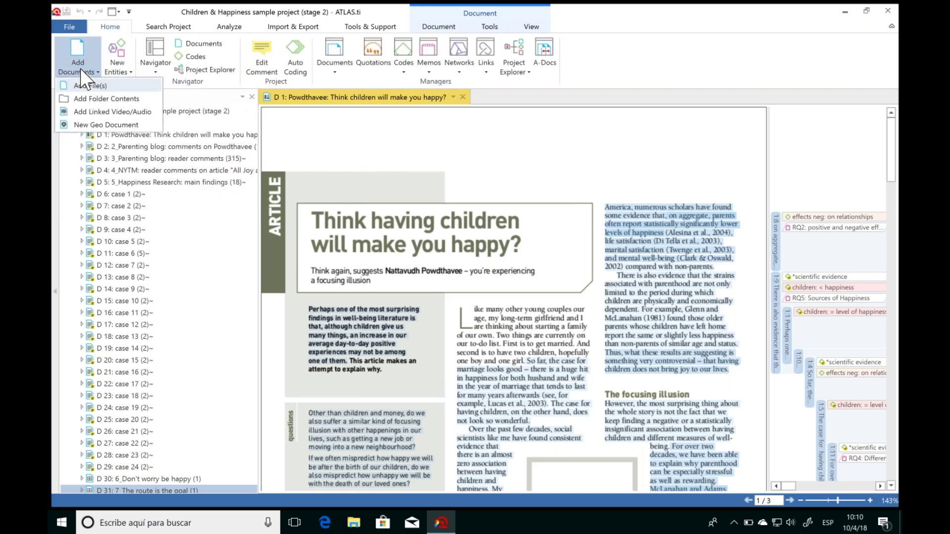
click(343, 140)
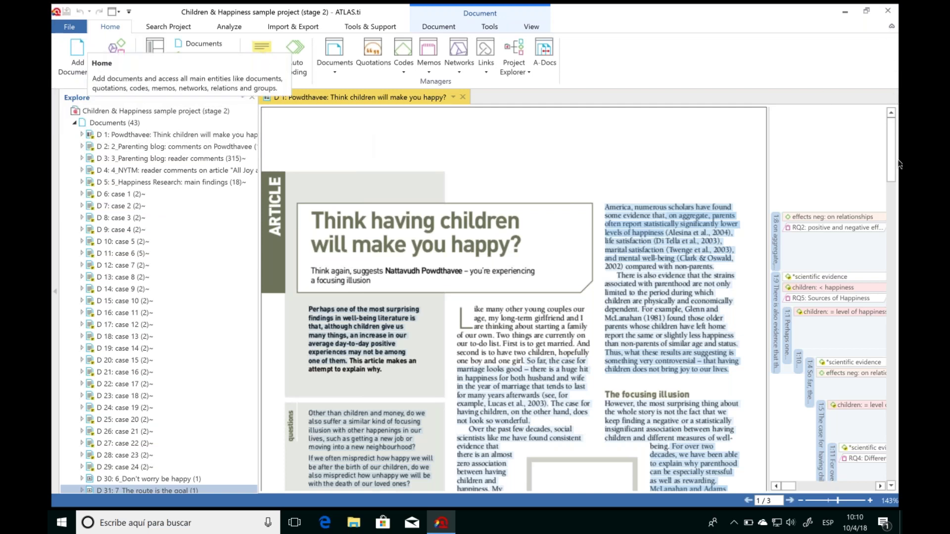
Step: View the last page of the D 1 article and open the text document D 43: Powdthavee Article
drag(891, 147, 898, 434)
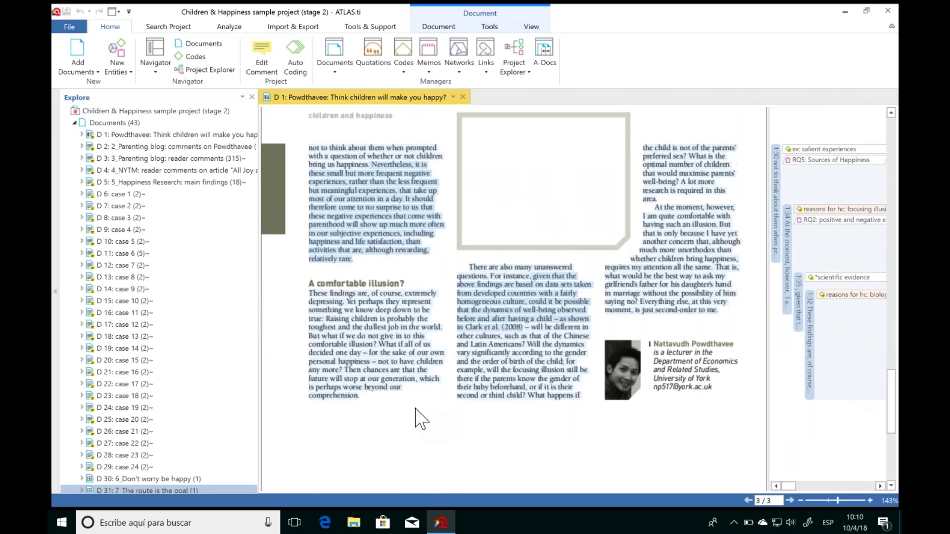
scroll(250, 245, down, 6)
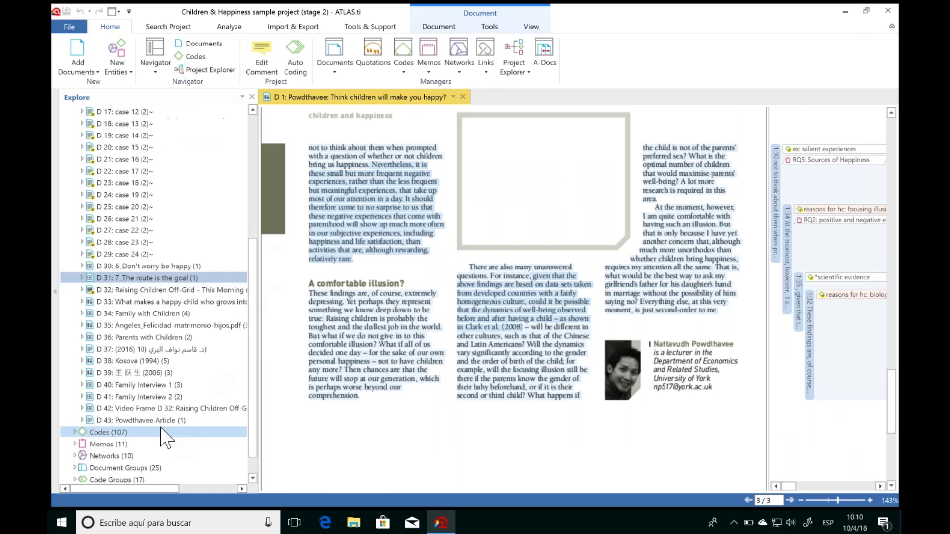
click(153, 421)
double_click(153, 420)
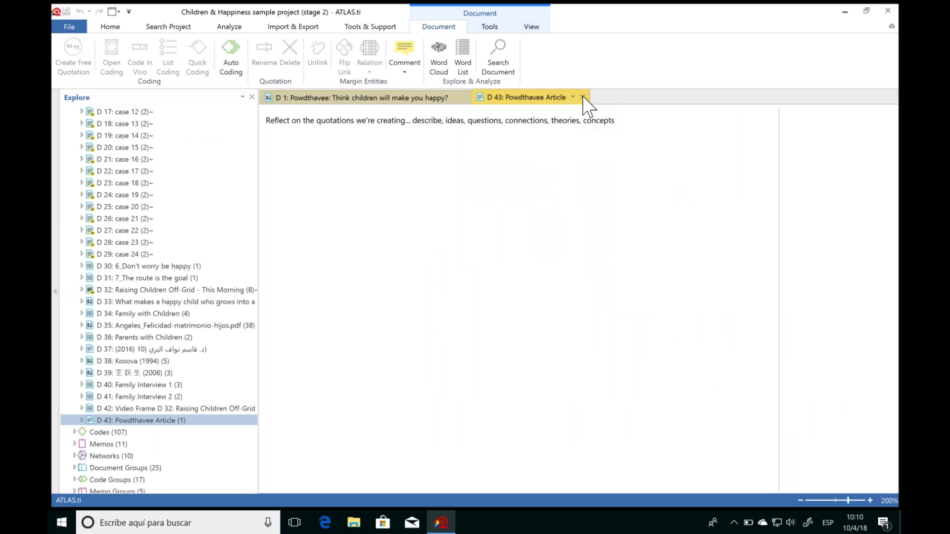
Step: Return to the D 1 article and close every other open document
click(435, 99)
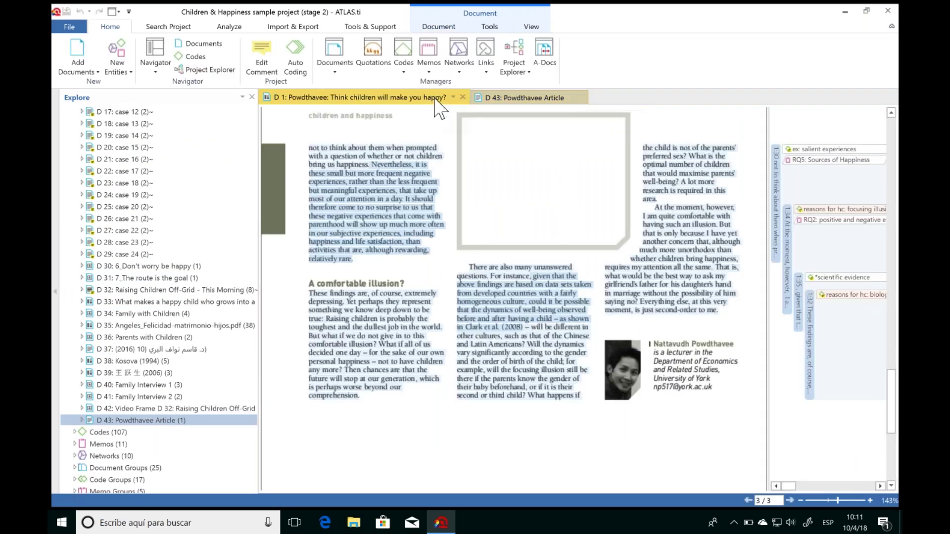
click(453, 97)
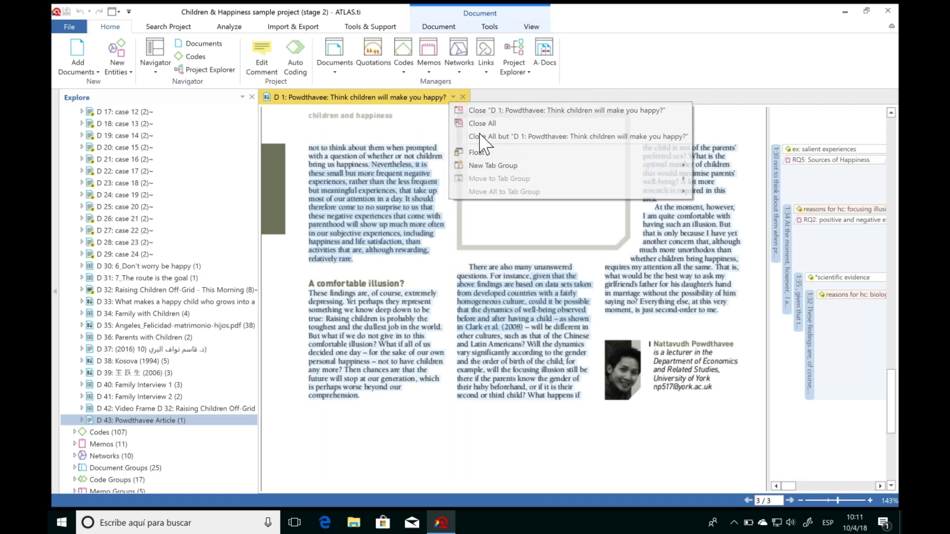
click(479, 136)
scroll(153, 336, up, 1)
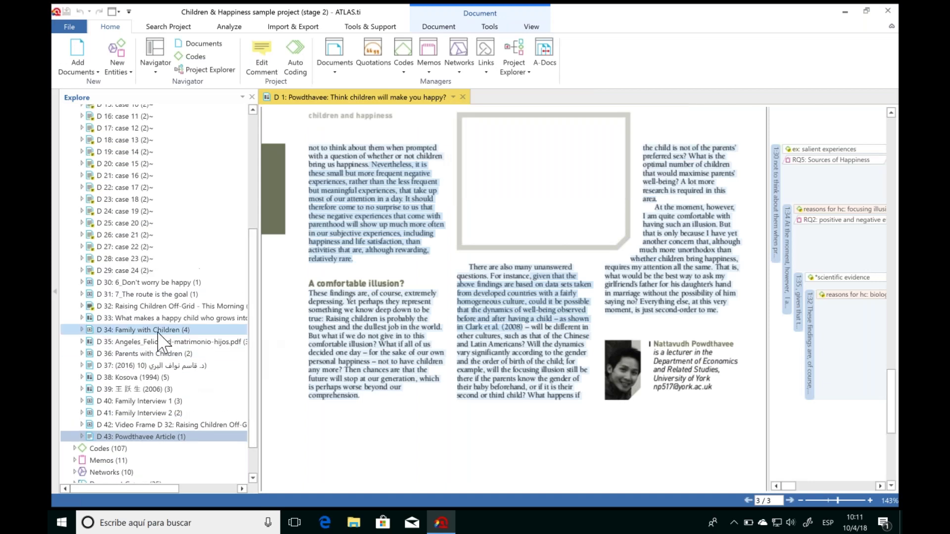
double_click(148, 341)
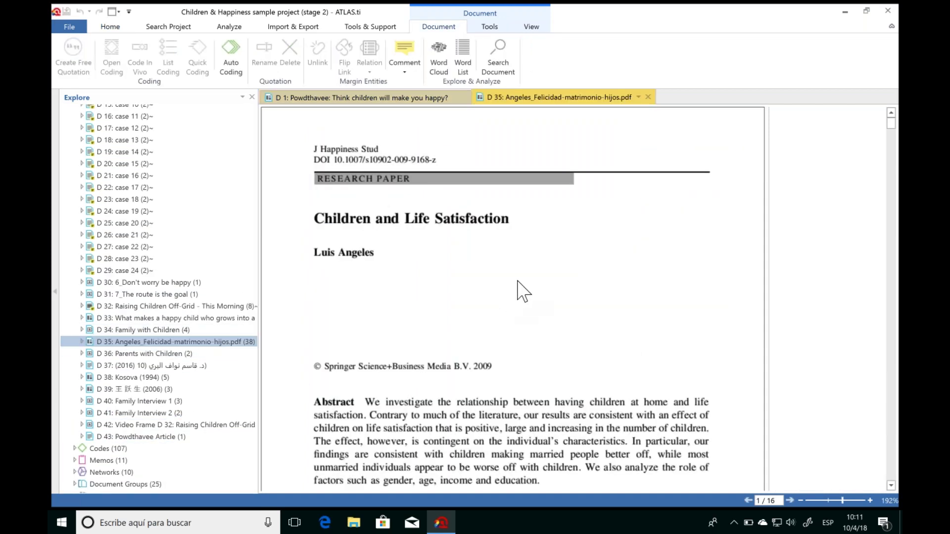
Step: On page 3, create a free quotation from the sentence "The authors analyze the effects of partnerships… identical twins."
click(893, 139)
click(894, 140)
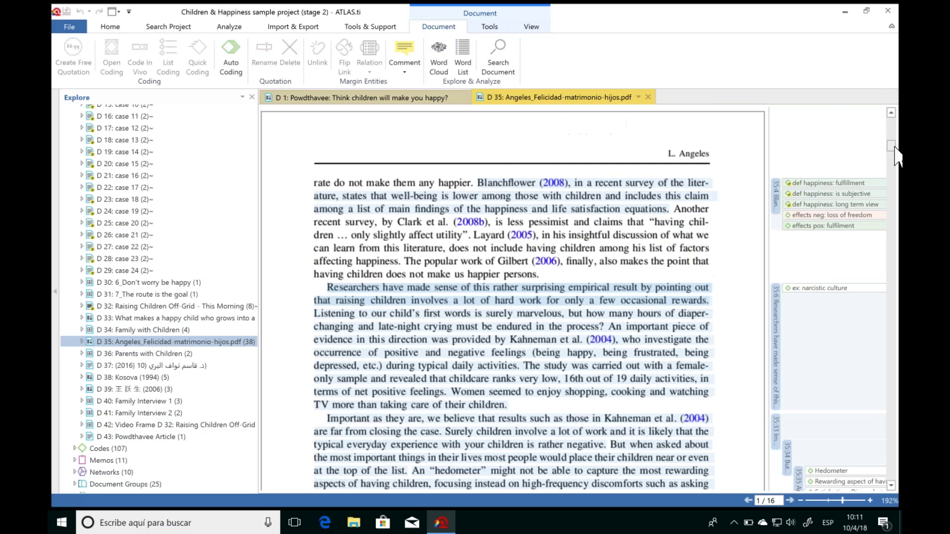
click(894, 151)
drag(894, 152, 895, 178)
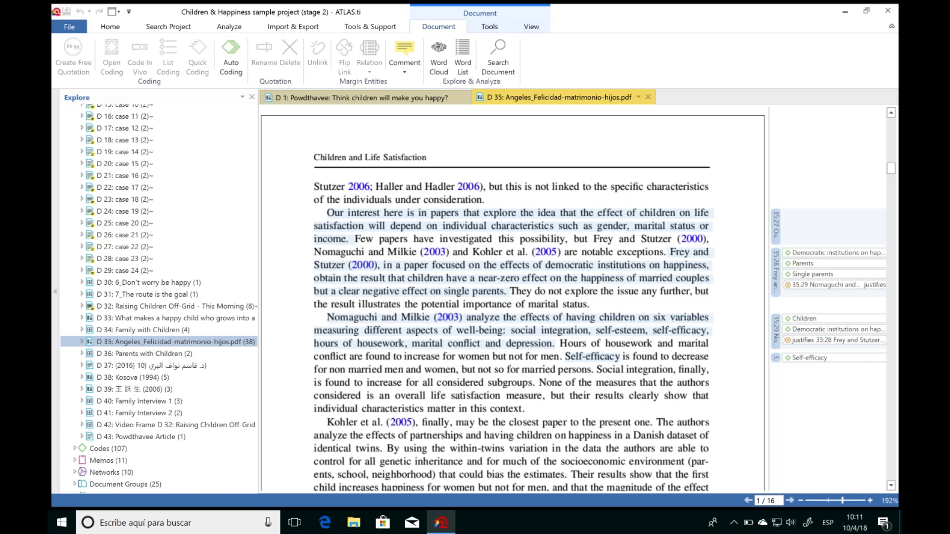
click(891, 486)
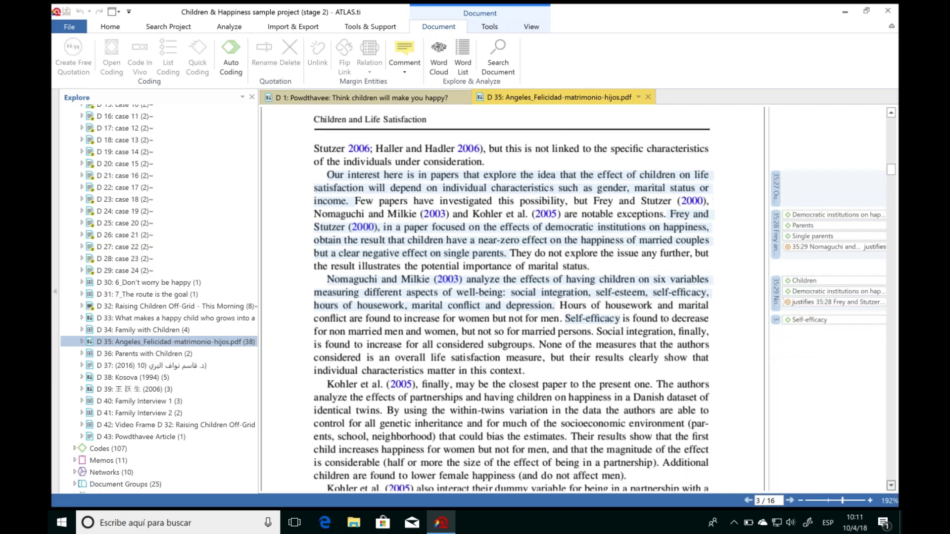
drag(890, 486, 890, 486)
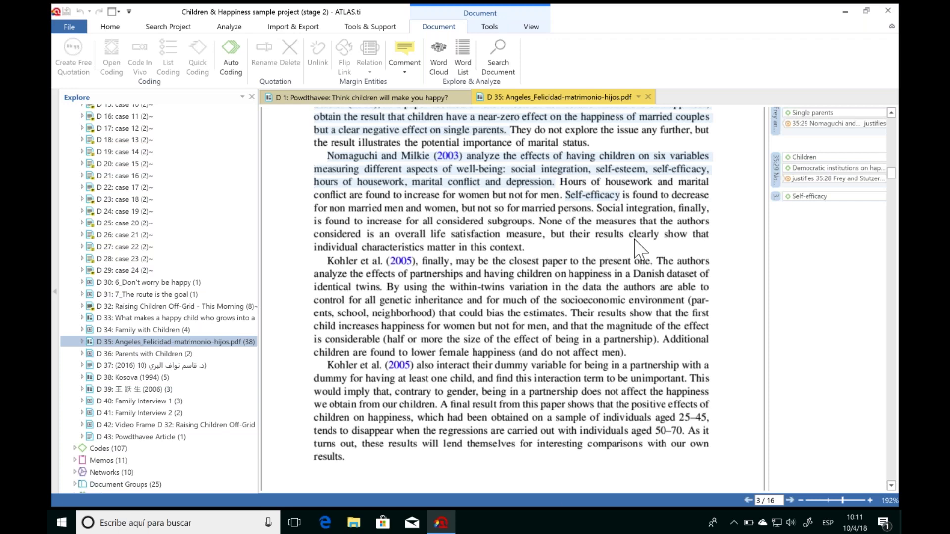
drag(657, 261, 386, 287)
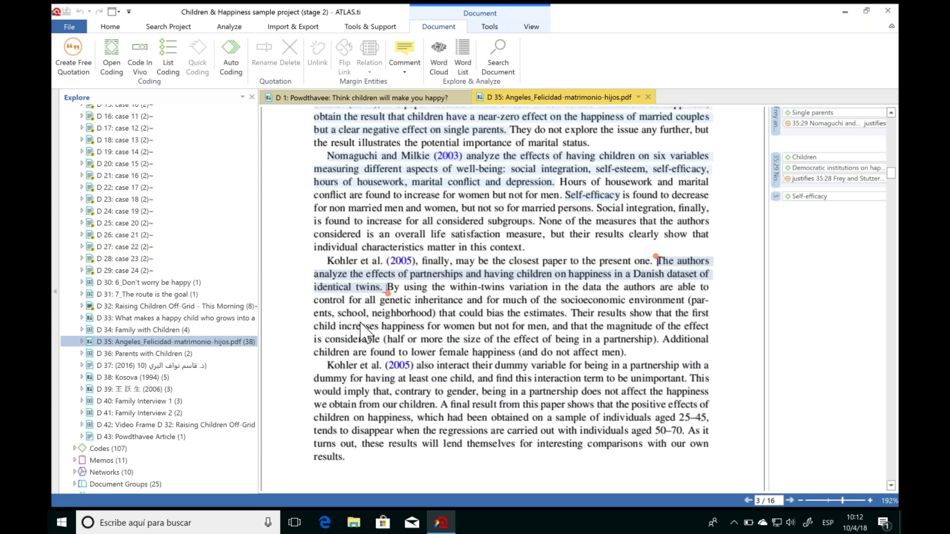
right_click(421, 279)
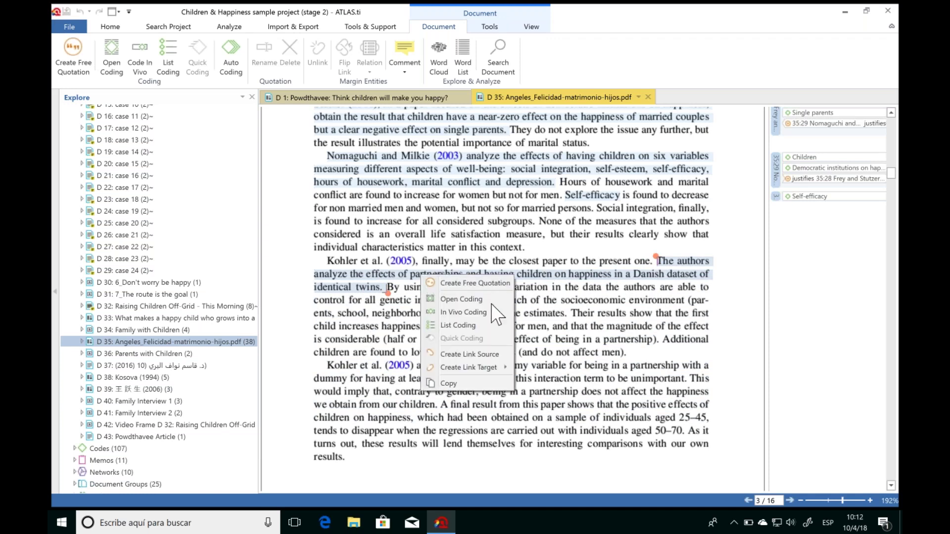
click(488, 283)
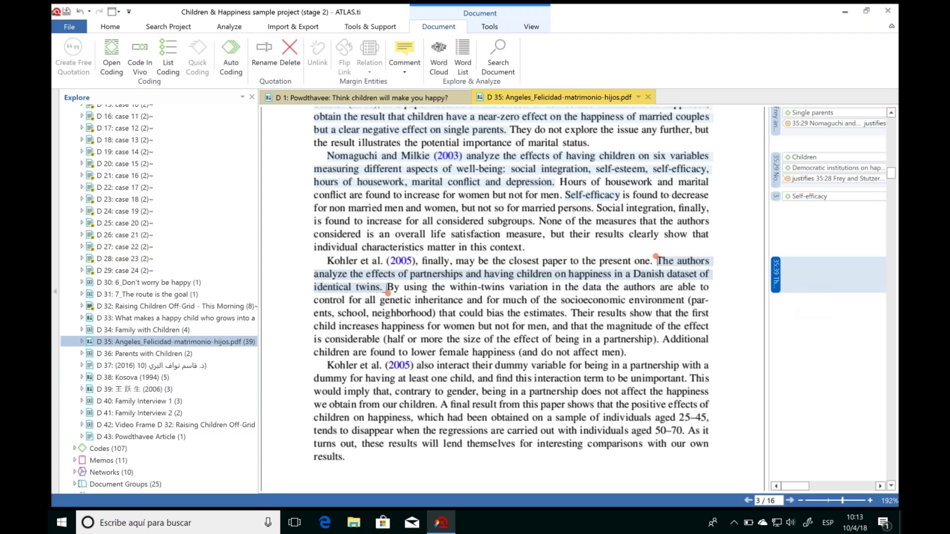
Step: Inspect the comment of the margin code "Democratic institutions on happiness" and close it
click(804, 157)
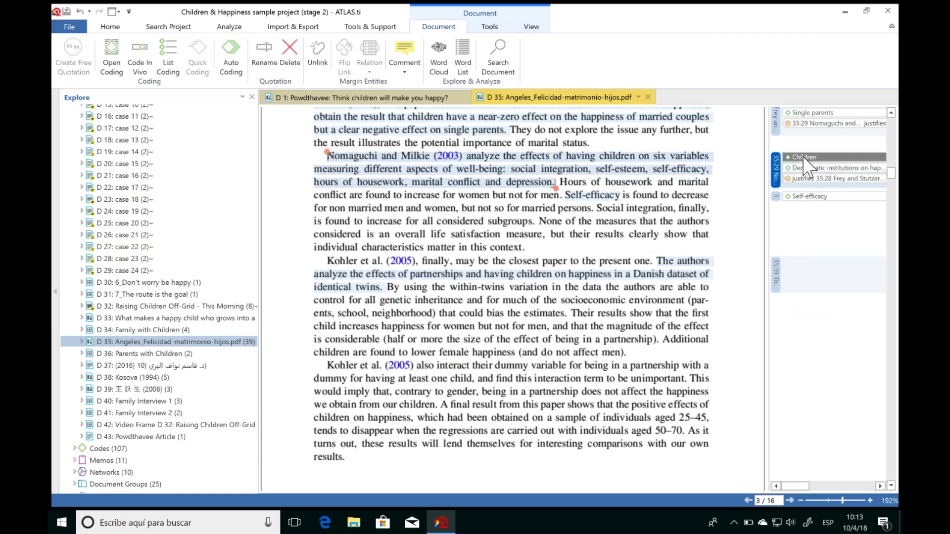
double_click(804, 169)
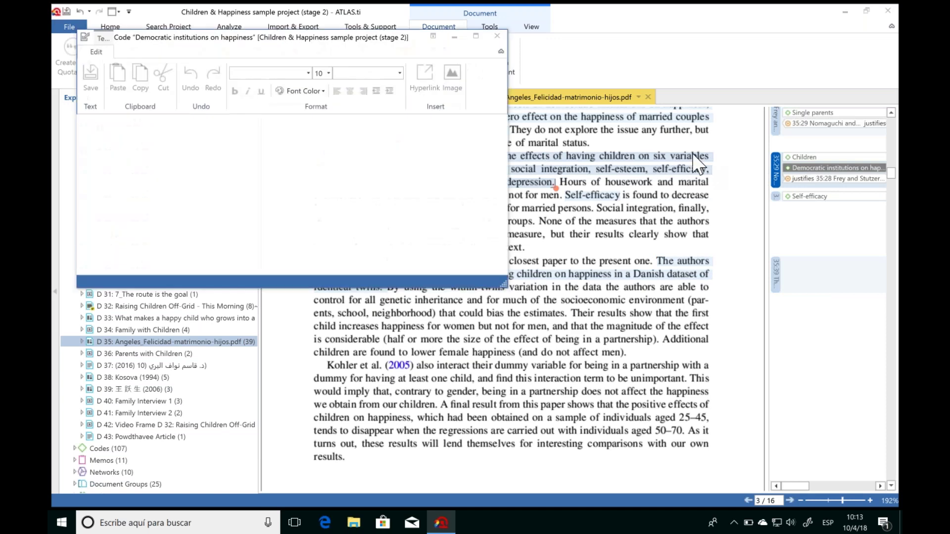
click(497, 36)
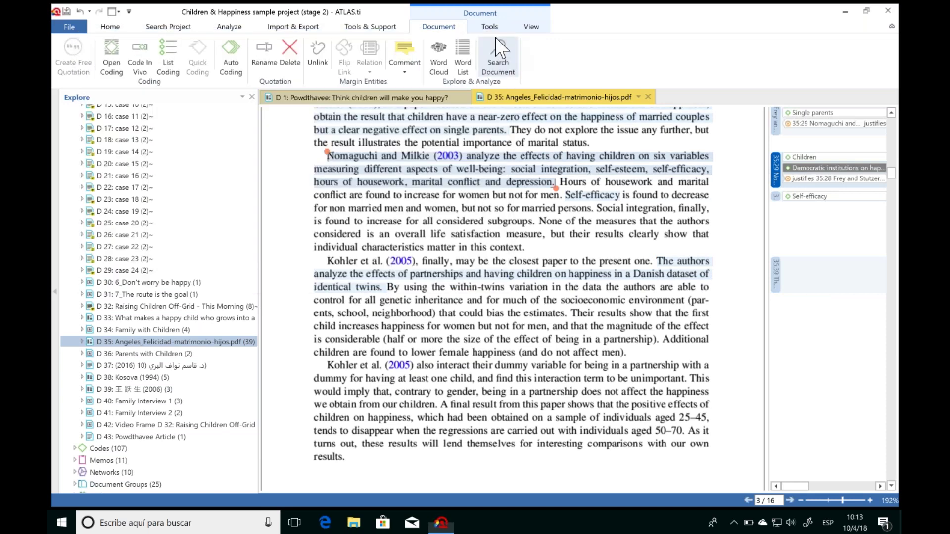
Step: Start open coding on the sentence "By using the within-twins variation… bias the estimates." and enter "Previous experiment" as the first code name
click(776, 273)
drag(390, 286, 569, 316)
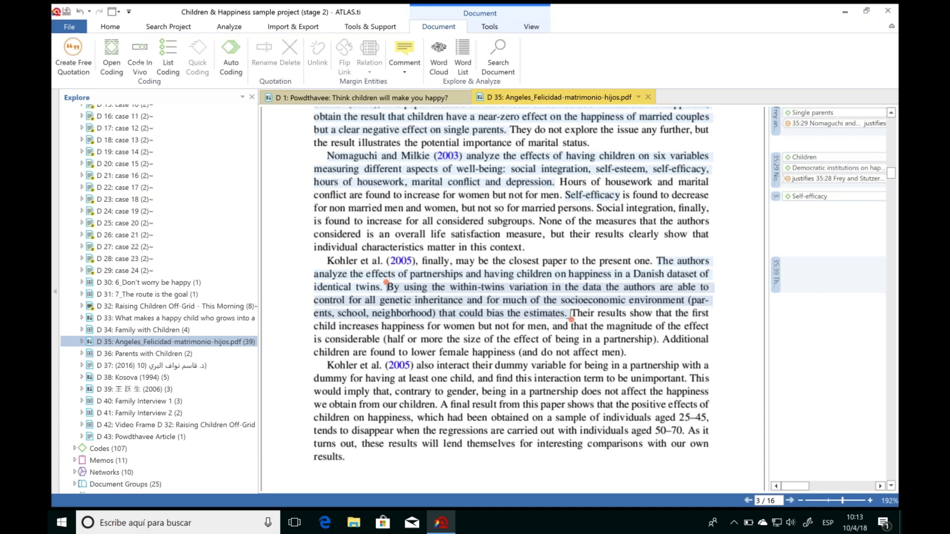
right_click(482, 298)
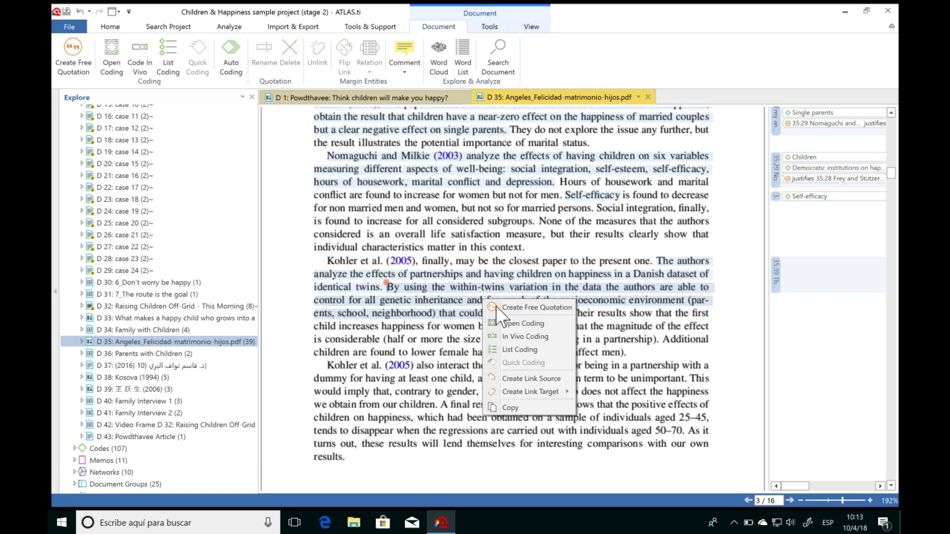
click(519, 324)
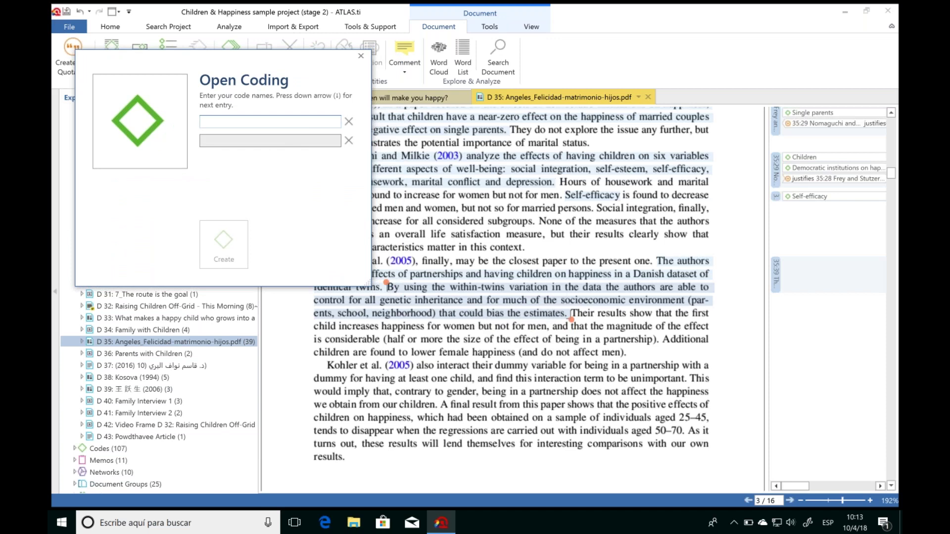
text(Previous experiemen)
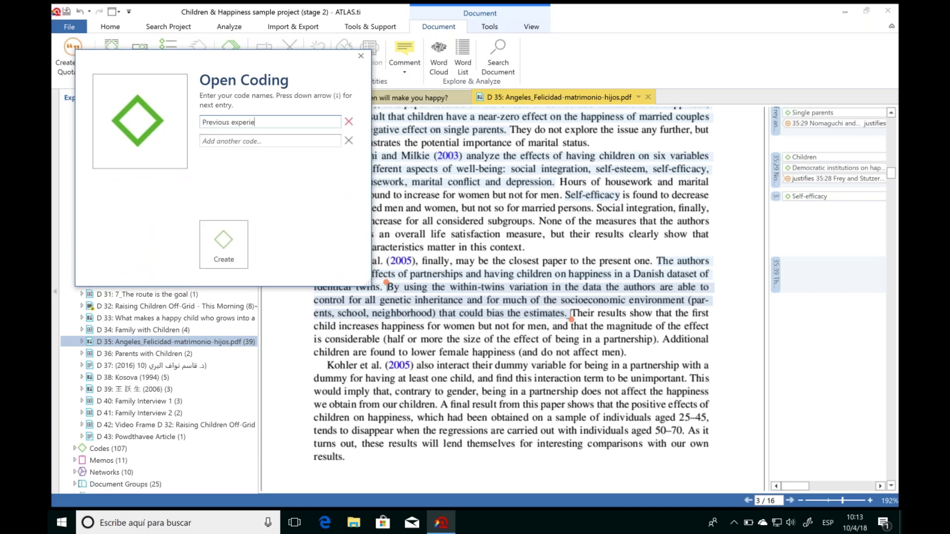
key(BackSpace)
key(BackSpace)
key(BackSpace)
key(BackSpace)
text(ment)
key(Down)
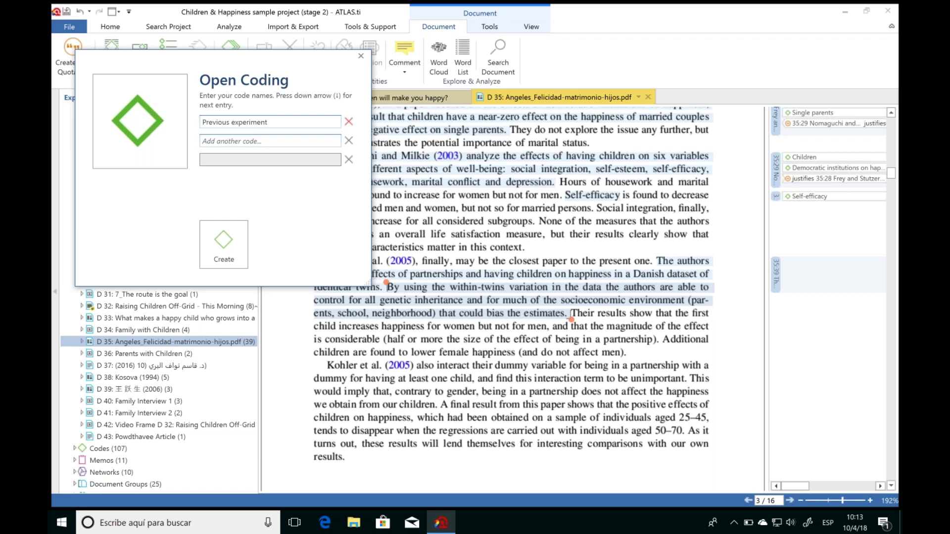
Step: Add the code names "Socioeconomic envirnoment" and "Genetic inheritance" to the open coding entries and create the codes
text(Socio)
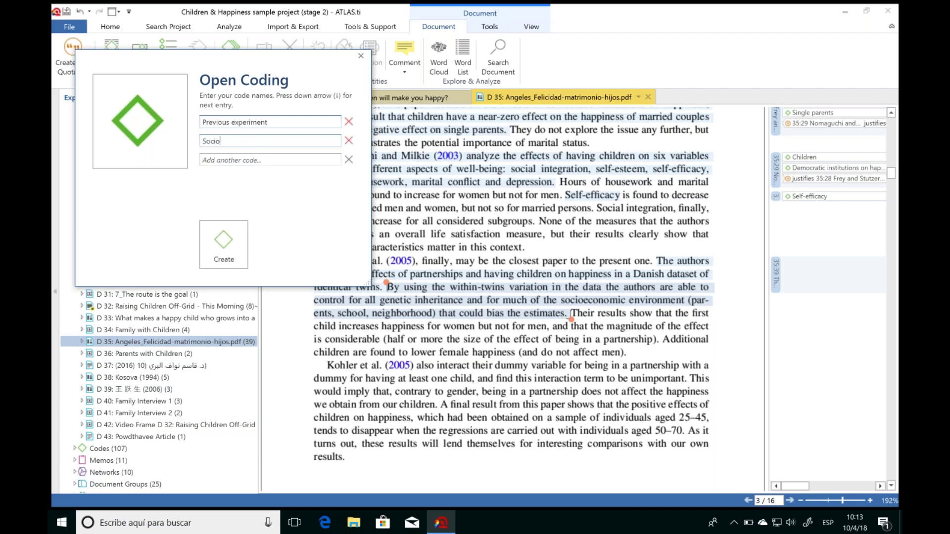
text(economic envirnoment)
key(Down)
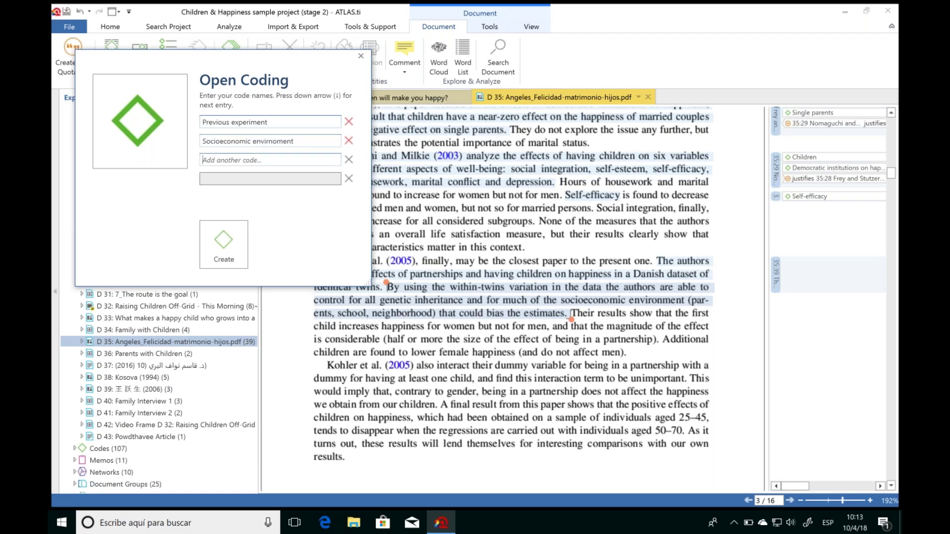
text(Genetif ci)
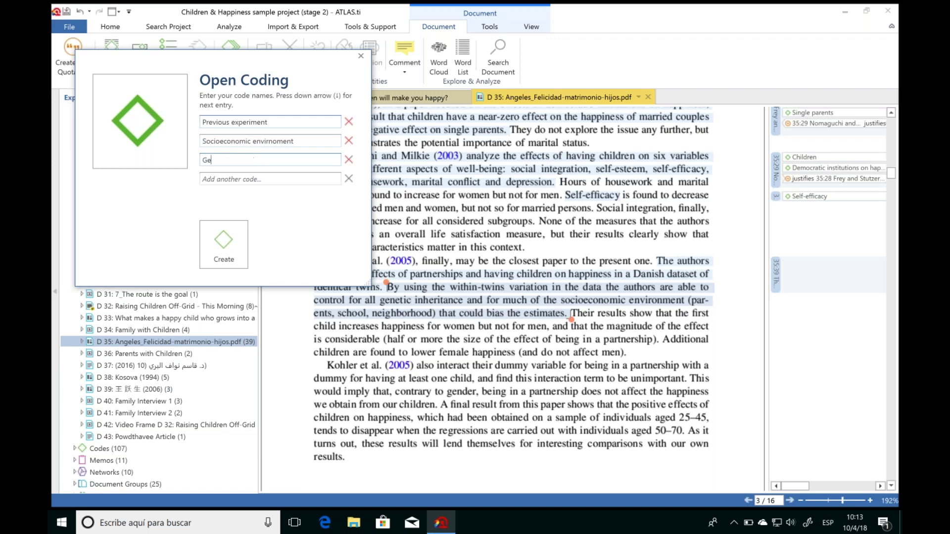
key(BackSpace)
key(BackSpace)
key(BackSpace)
key(BackSpace)
text(c inheritance)
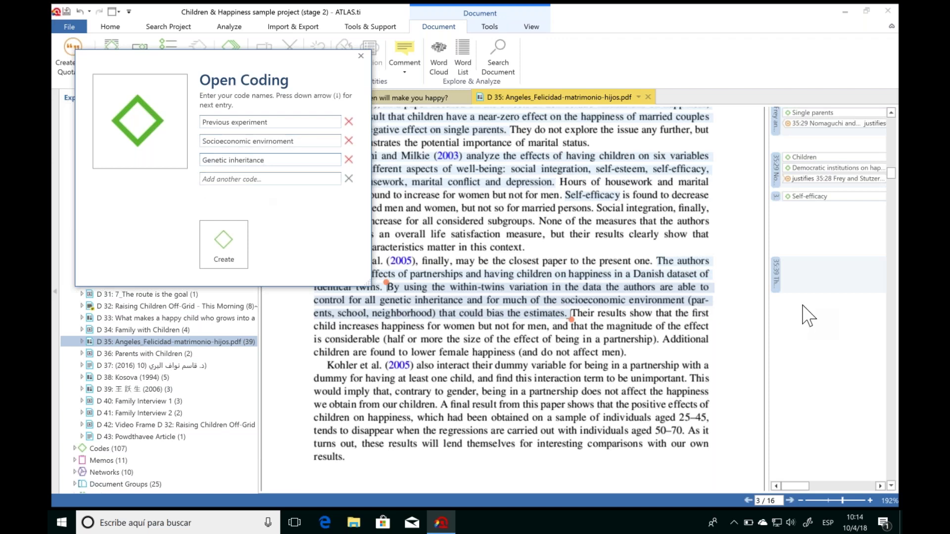
click(225, 244)
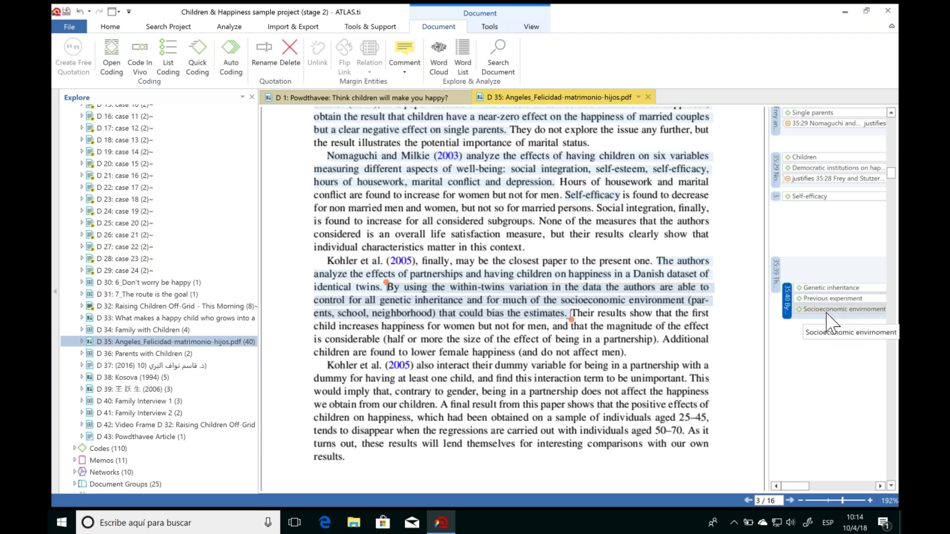
Step: Code the phrase "increases happiness for women" in vivo
click(891, 486)
click(890, 486)
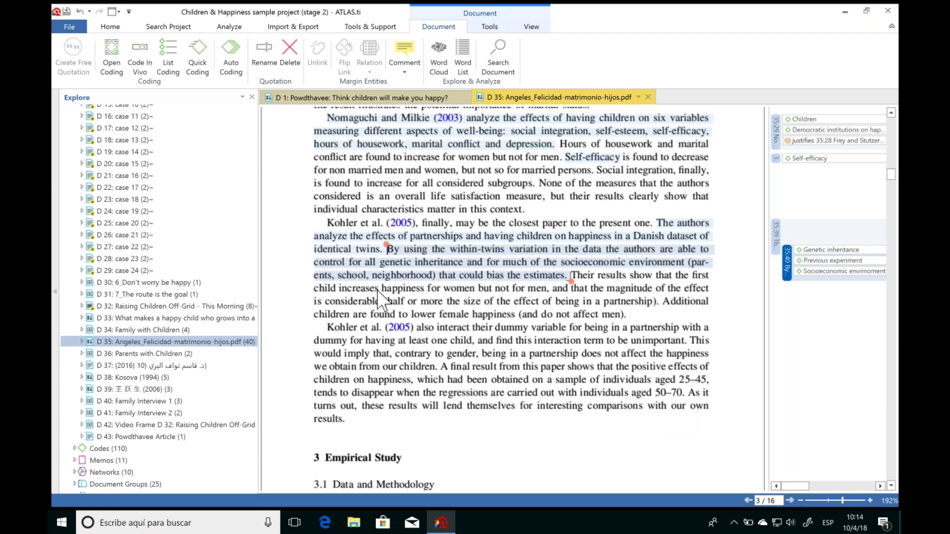
drag(338, 288, 475, 289)
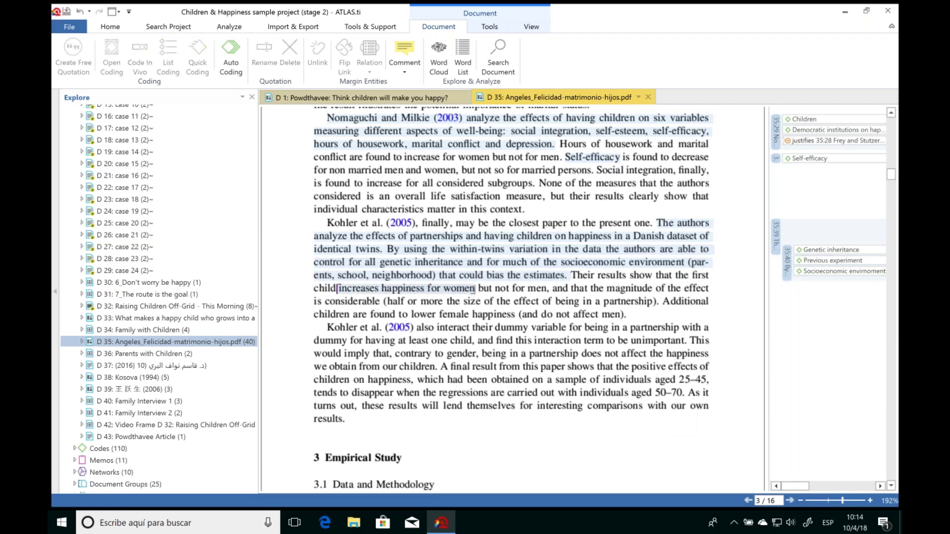
right_click(414, 288)
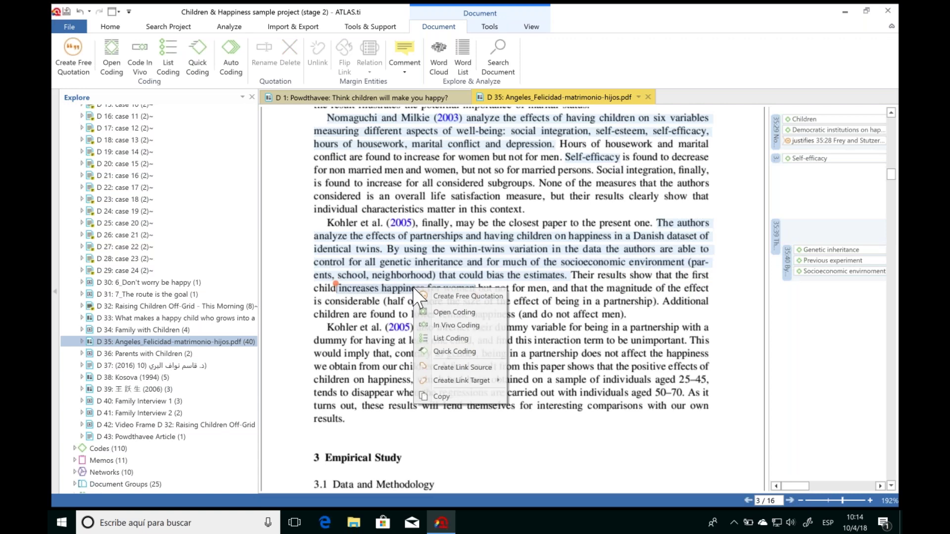
click(469, 326)
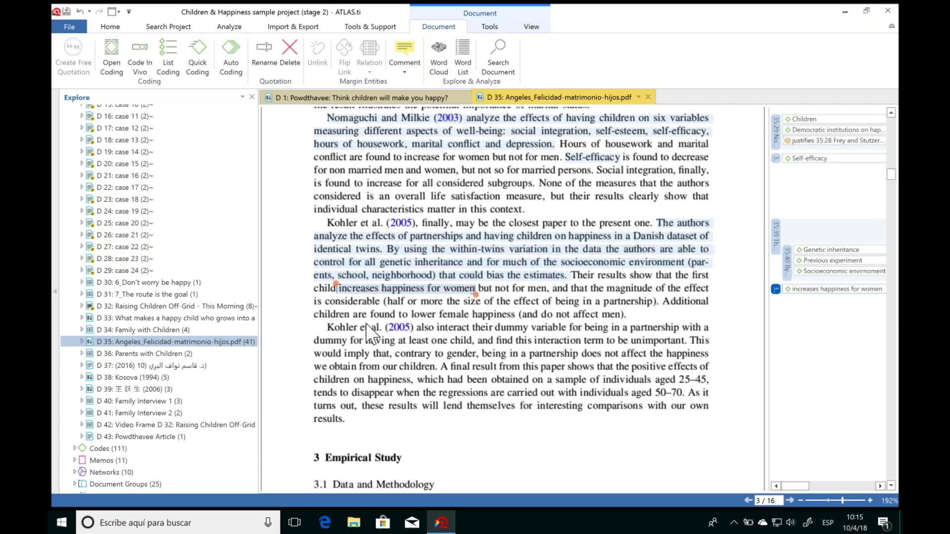
Step: Code the first two sentences of the paragraph above "3 Empirical Study" with the existing code "Genetic inheritance" from the project's code list
drag(328, 328, 438, 369)
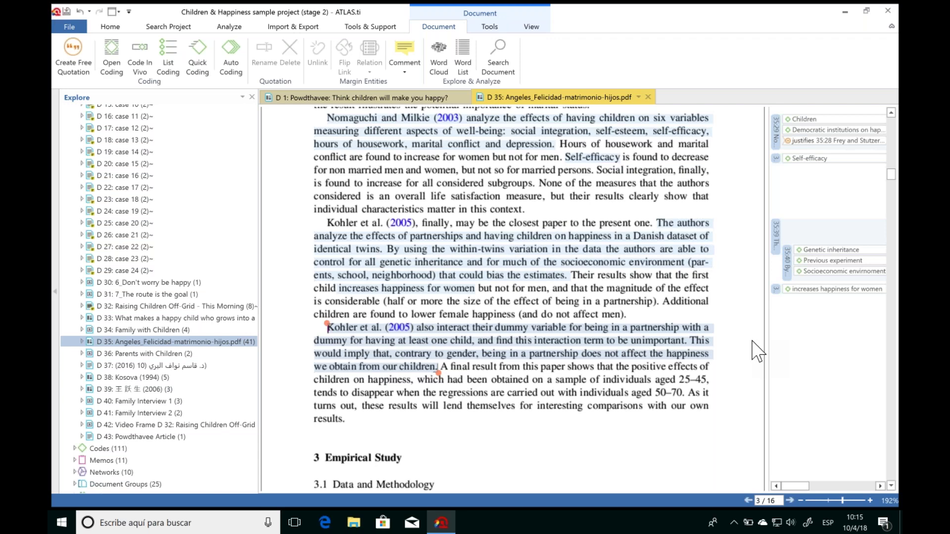
mouse_move(256, 315)
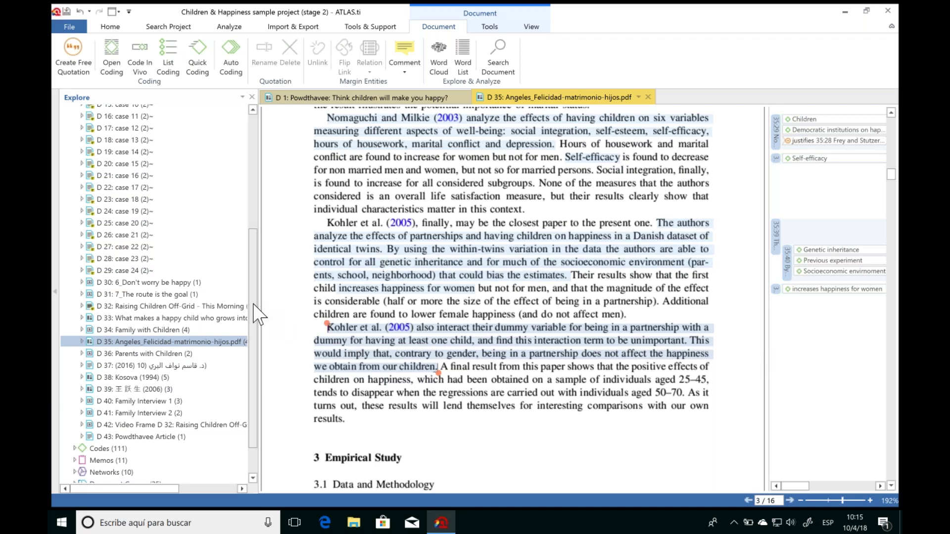
scroll(257, 337, down, 2)
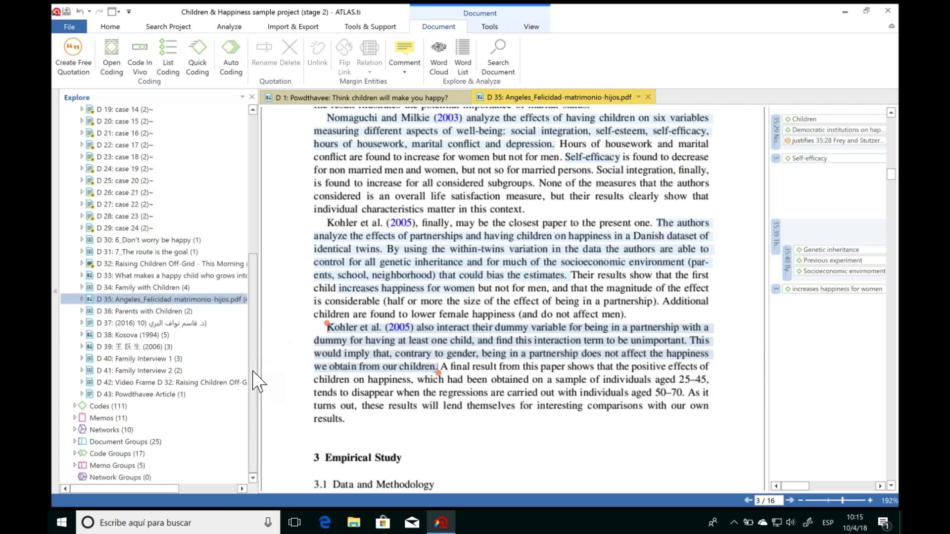
drag(254, 333, 123, 130)
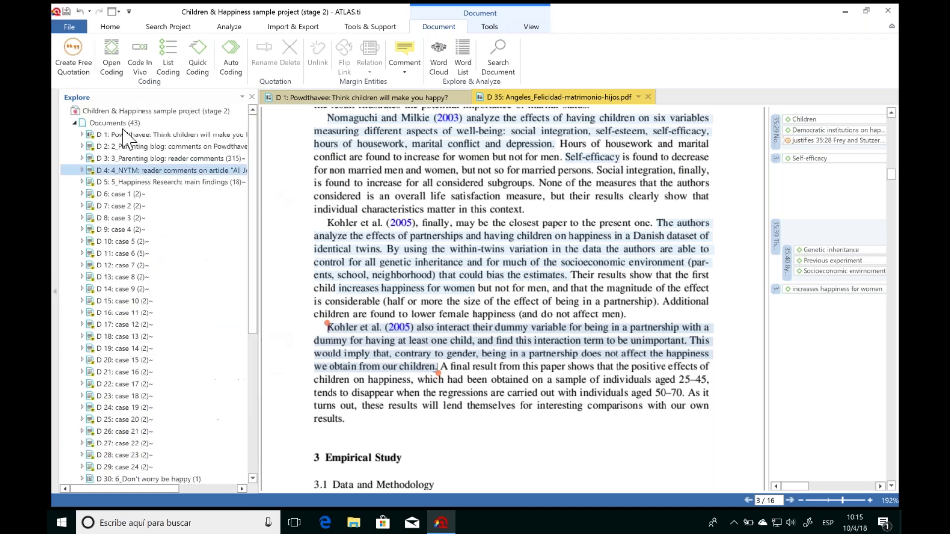
double_click(119, 124)
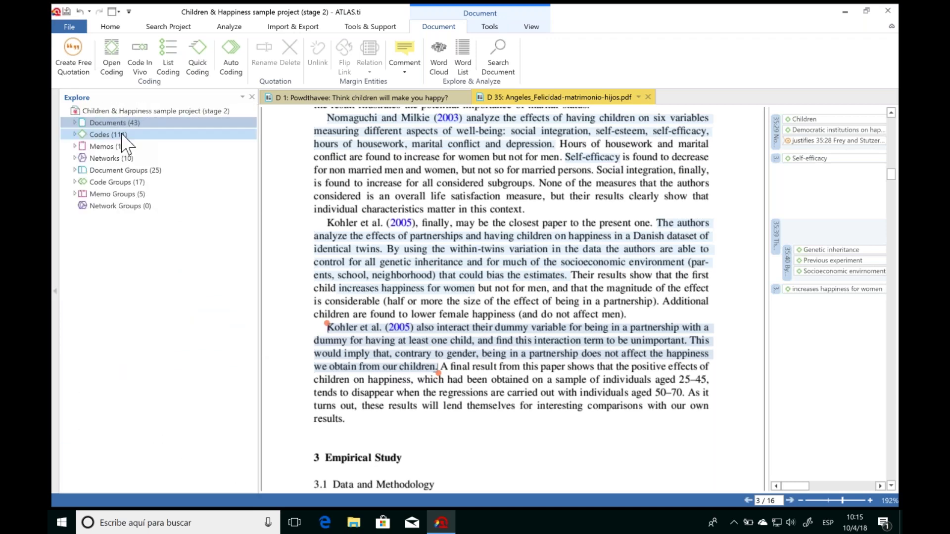
click(75, 134)
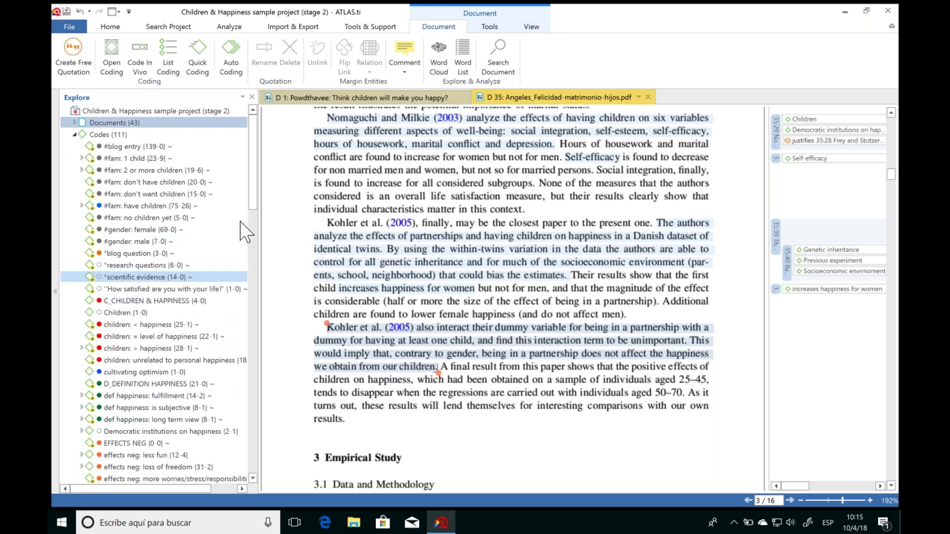
drag(255, 195, 266, 315)
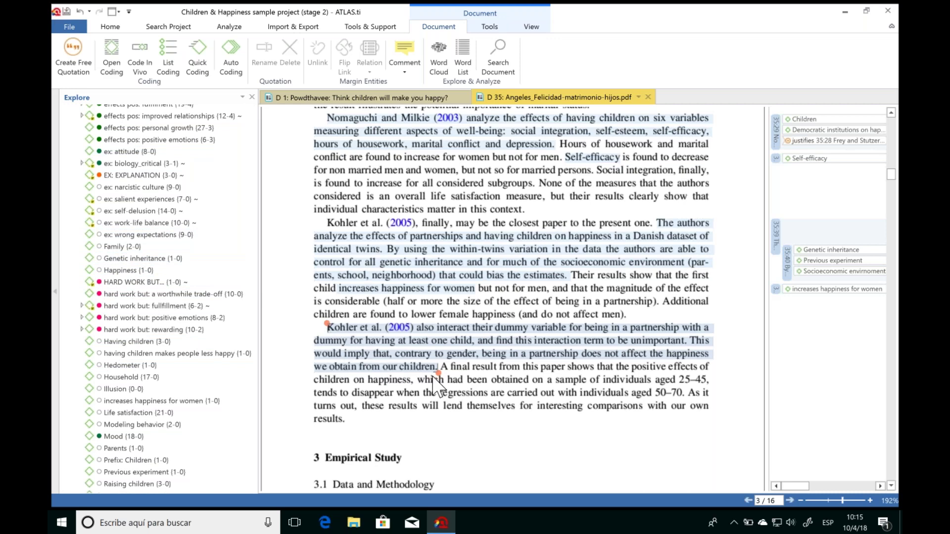
drag(164, 258, 351, 351)
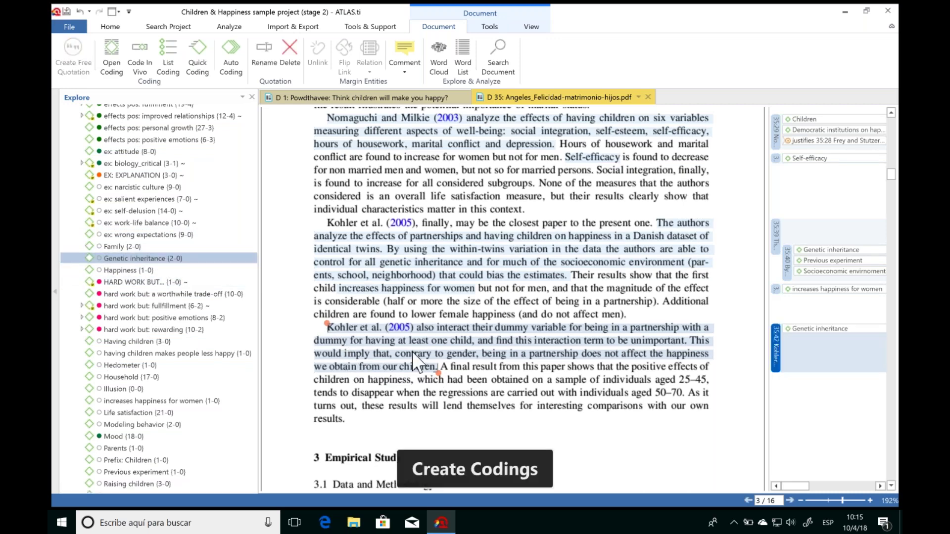
Step: Apply the existing codes "Happiness" and "ex: salient experiences" to the same quotation
click(149, 270)
drag(149, 270, 351, 351)
click(148, 199)
drag(148, 199, 870, 334)
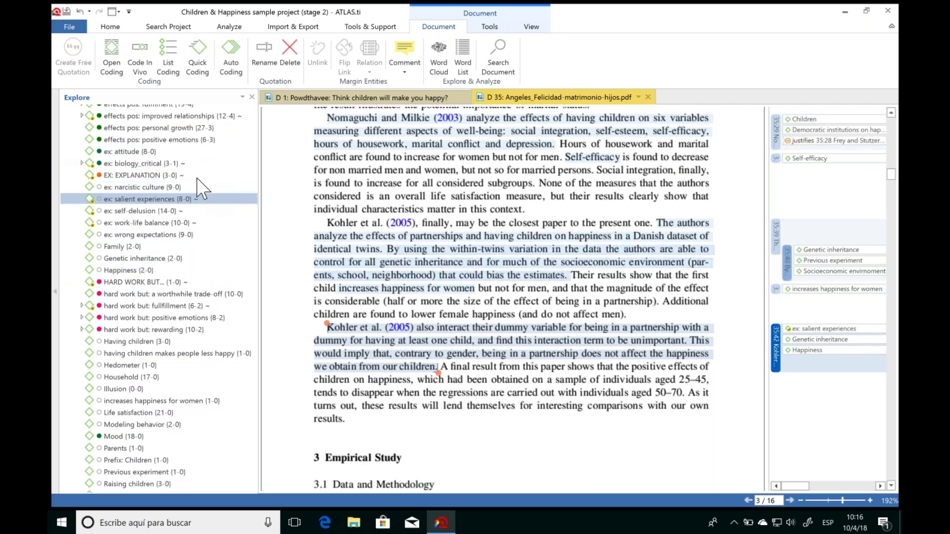
Step: Code the passage from "A final result" to "aged 25–45" with "Hedometer" and the passage starting "the regressions are carried out" with "increases happiness for women"
drag(441, 367, 705, 380)
drag(123, 365, 490, 393)
drag(409, 393, 606, 409)
drag(139, 401, 451, 395)
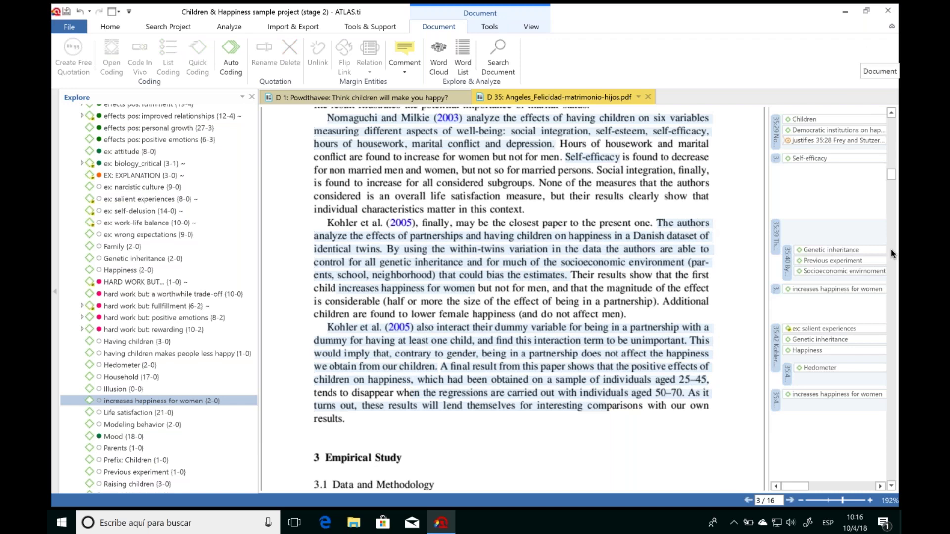
drag(888, 176, 890, 126)
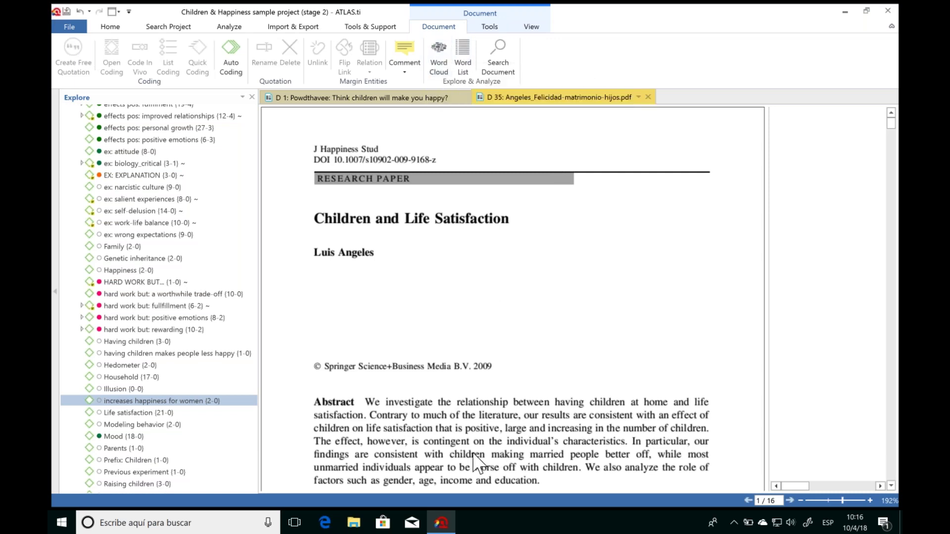
Step: Generate a word cloud for document D 35 and check the frequencies of "children" and "individuals"
click(439, 58)
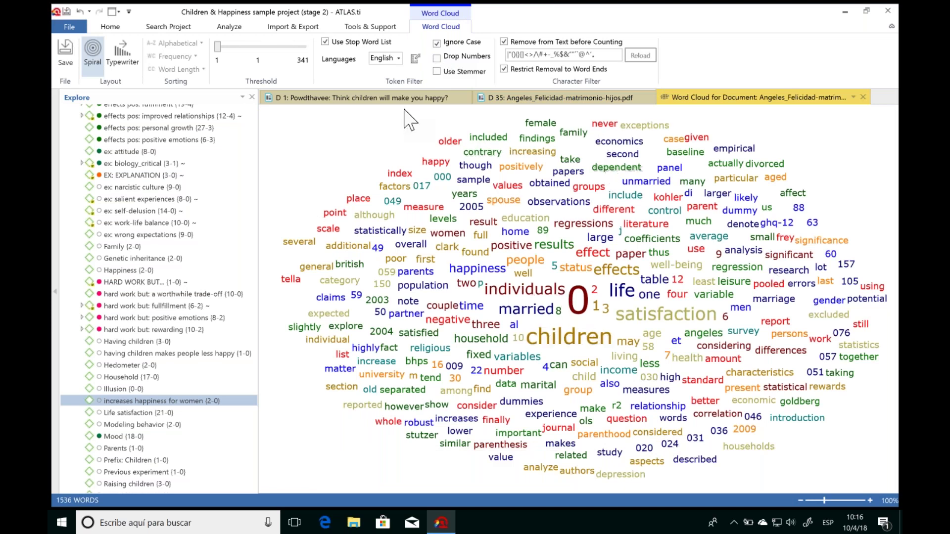
click(547, 98)
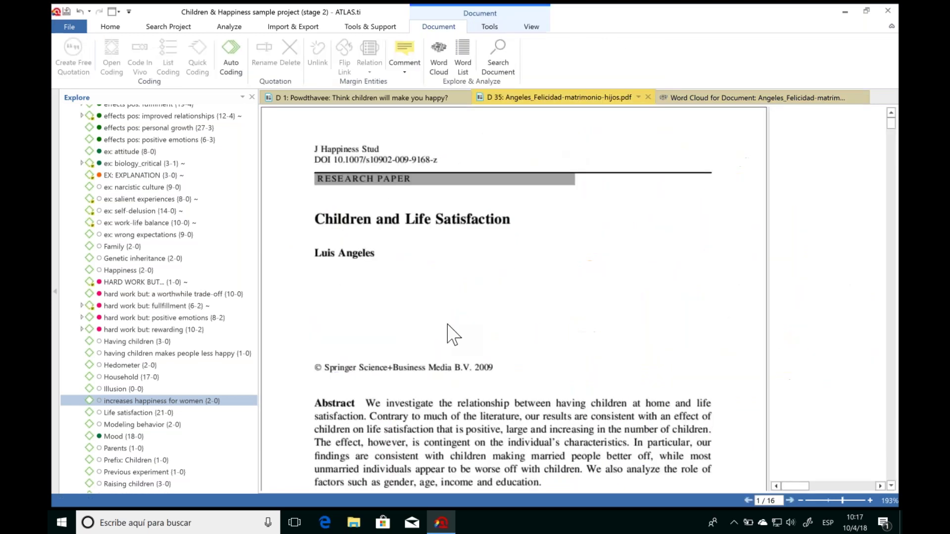
click(707, 98)
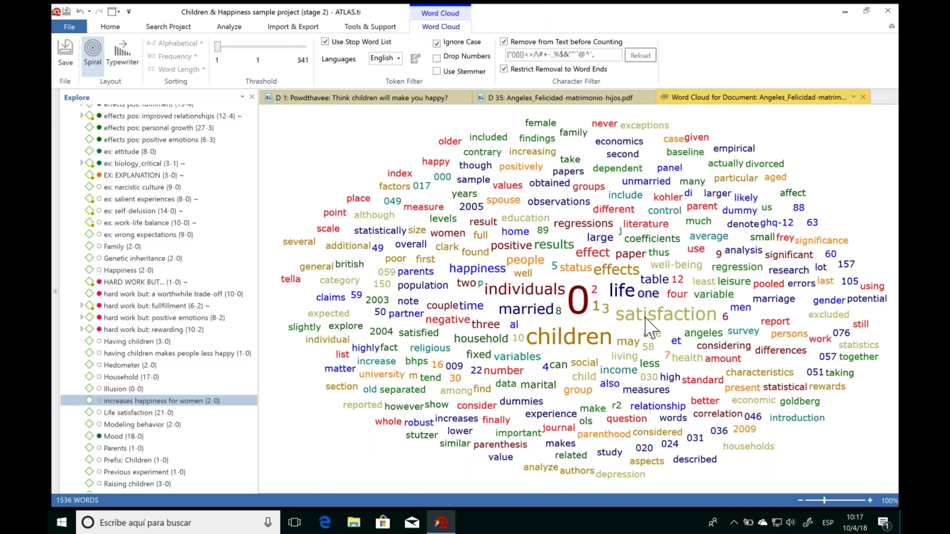
mouse_move(646, 327)
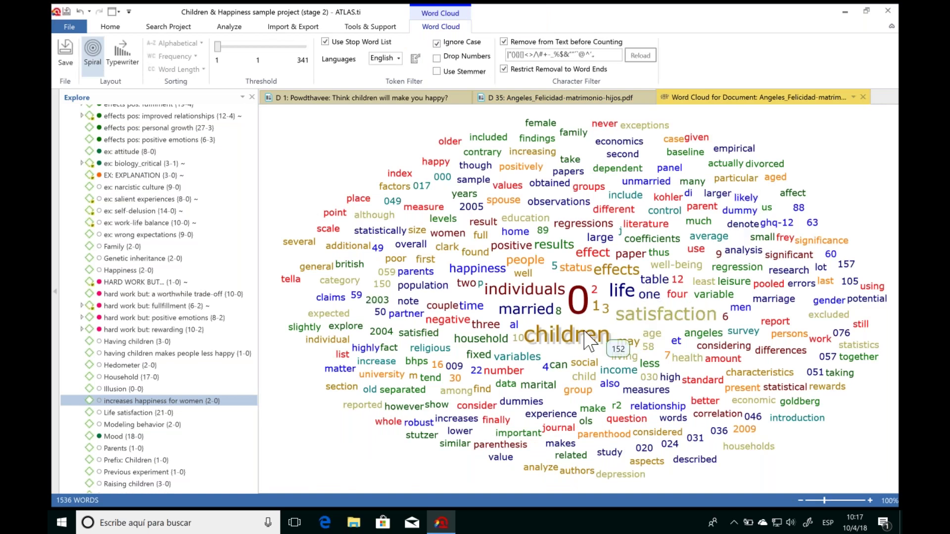
mouse_move(539, 320)
mouse_move(524, 289)
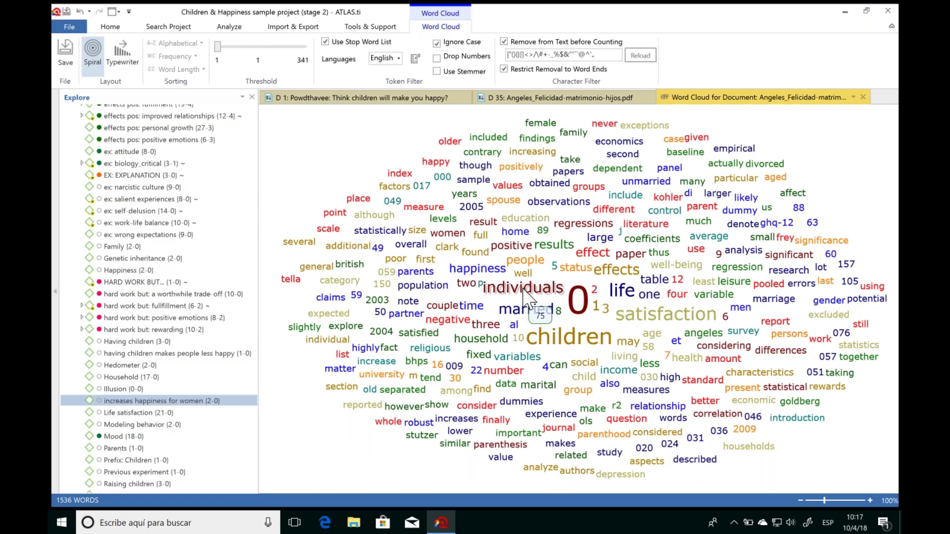
Step: Add the numbers 0, 1, 4, 7 and 8 from the word cloud to the stop word list
right_click(577, 317)
click(603, 314)
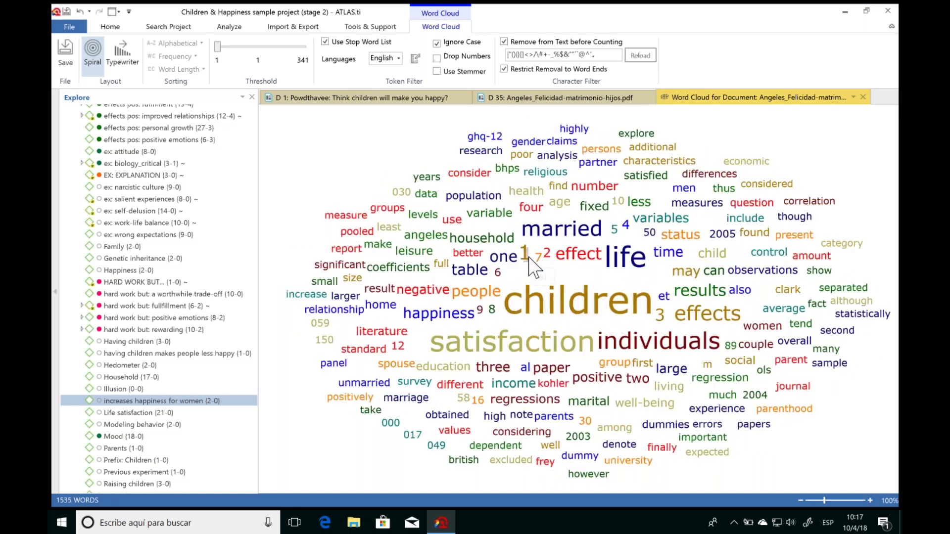
right_click(529, 262)
click(569, 265)
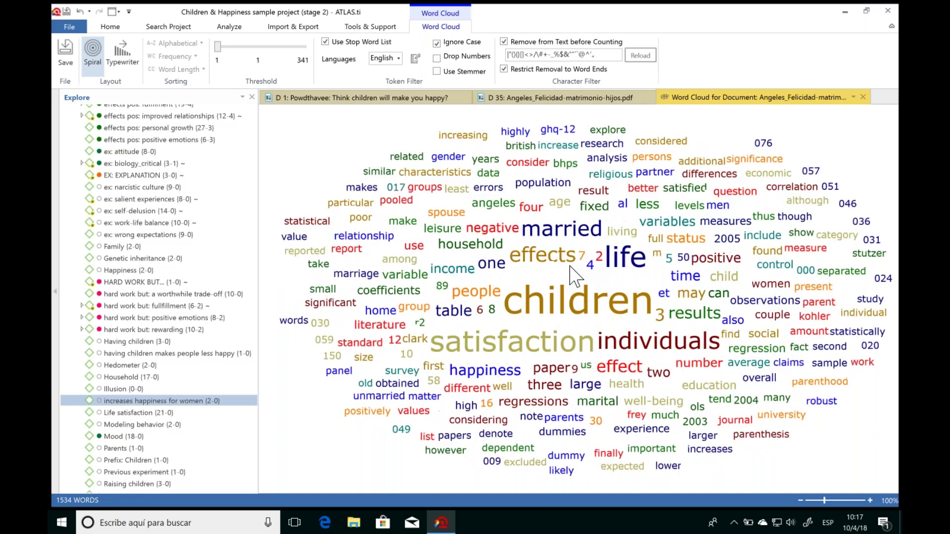
right_click(591, 266)
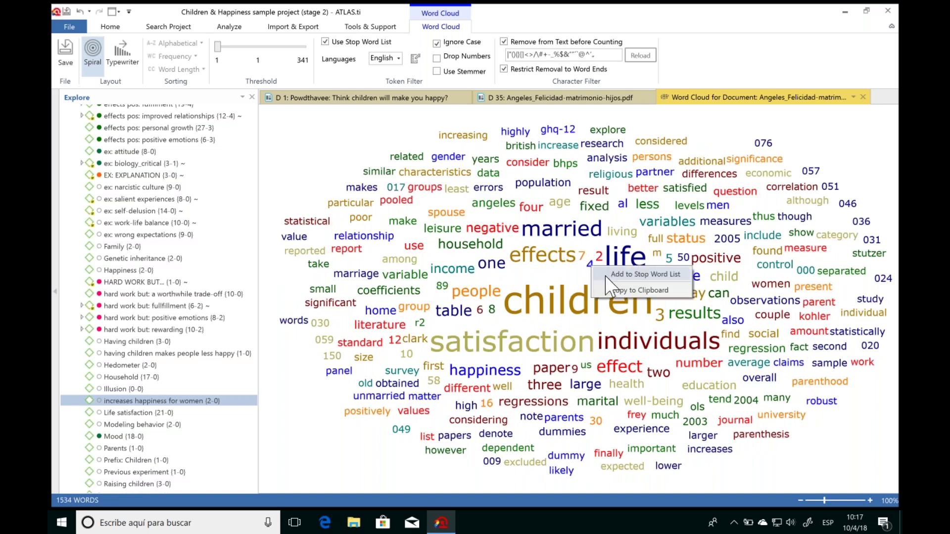
click(606, 276)
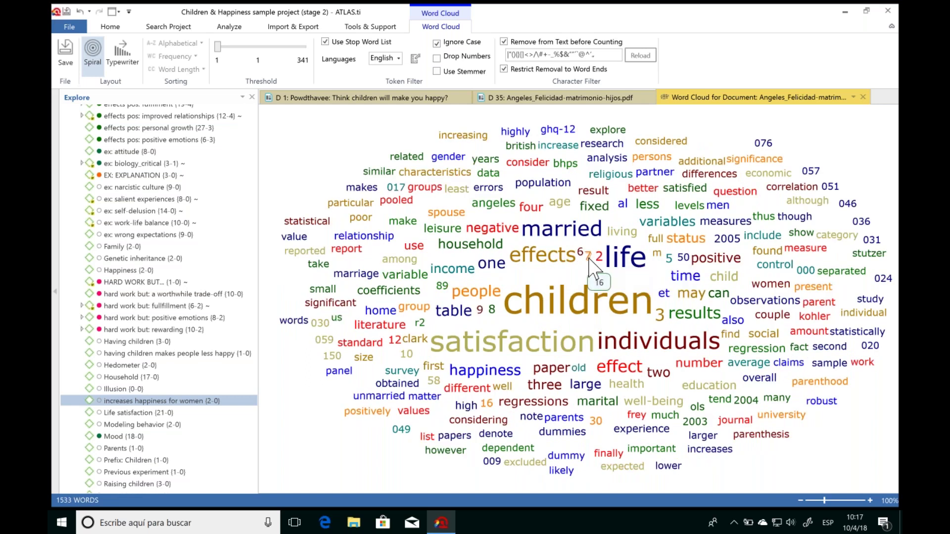
right_click(588, 259)
click(604, 268)
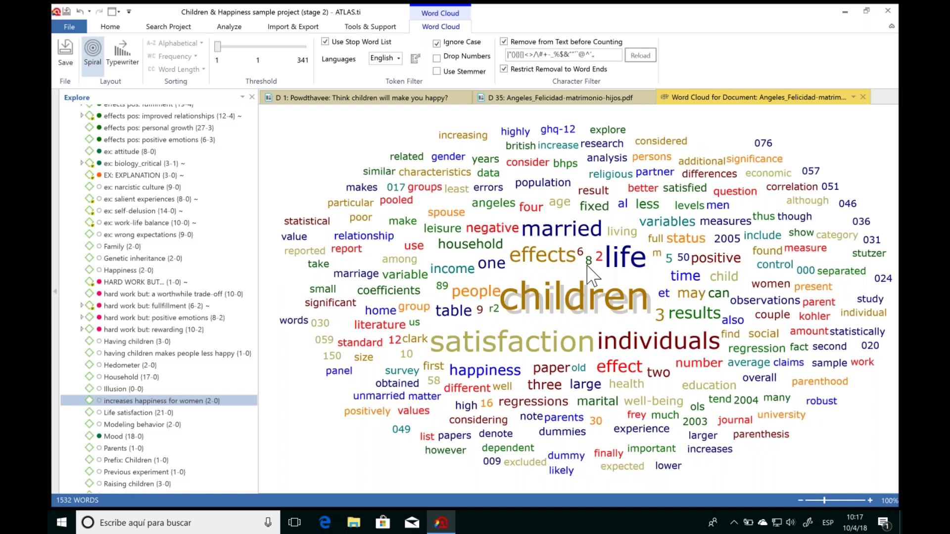
right_click(589, 259)
click(605, 275)
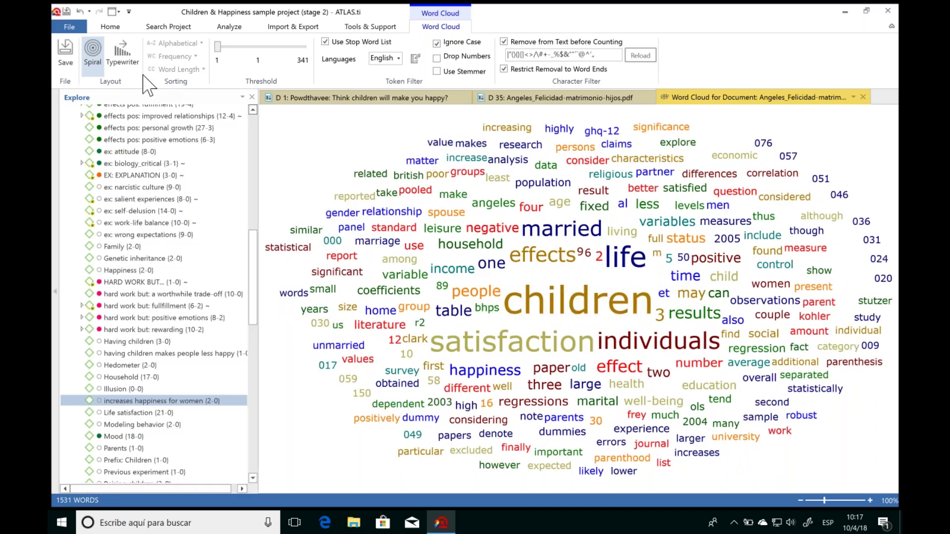
Step: View the word cloud in the Typewriter layout and return it to the Spiral layout
click(114, 55)
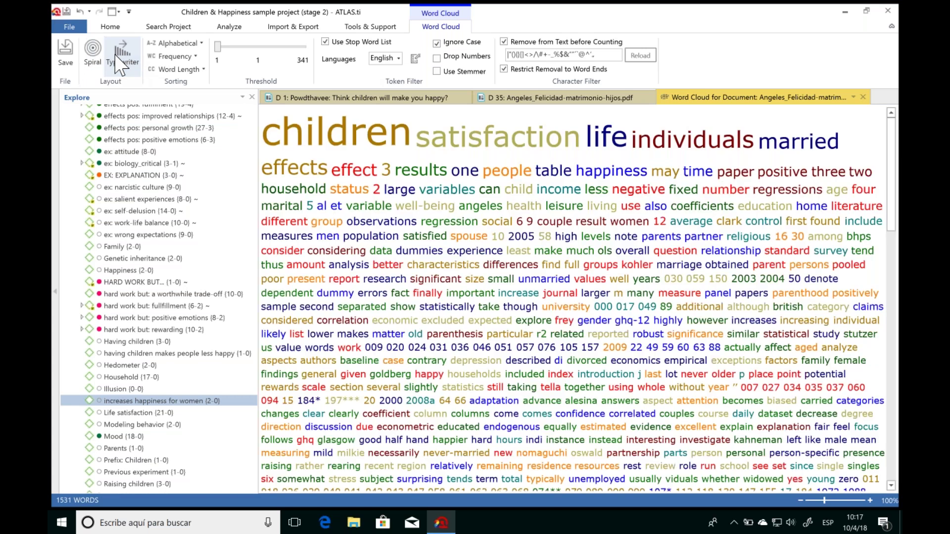
click(101, 58)
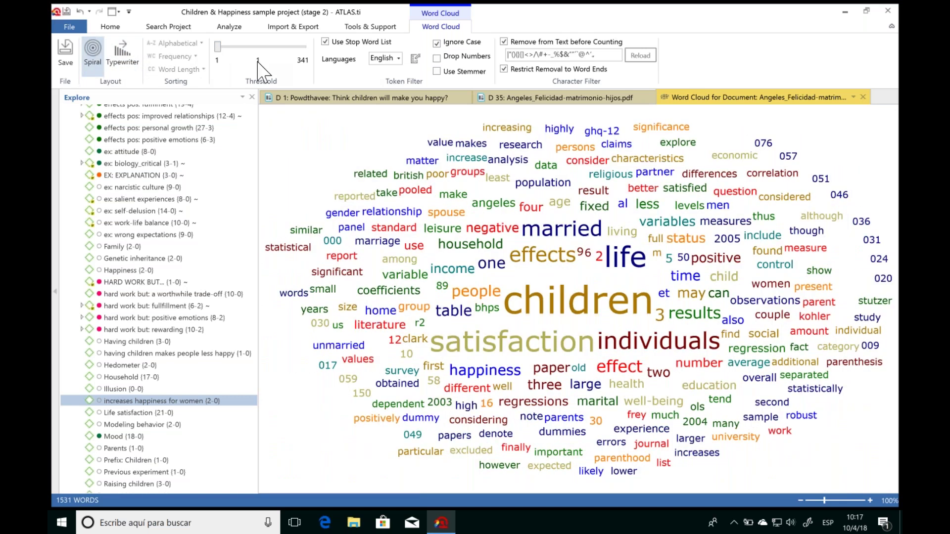
mouse_move(218, 49)
mouse_down()
mouse_move(227, 49)
mouse_move(214, 50)
mouse_up()
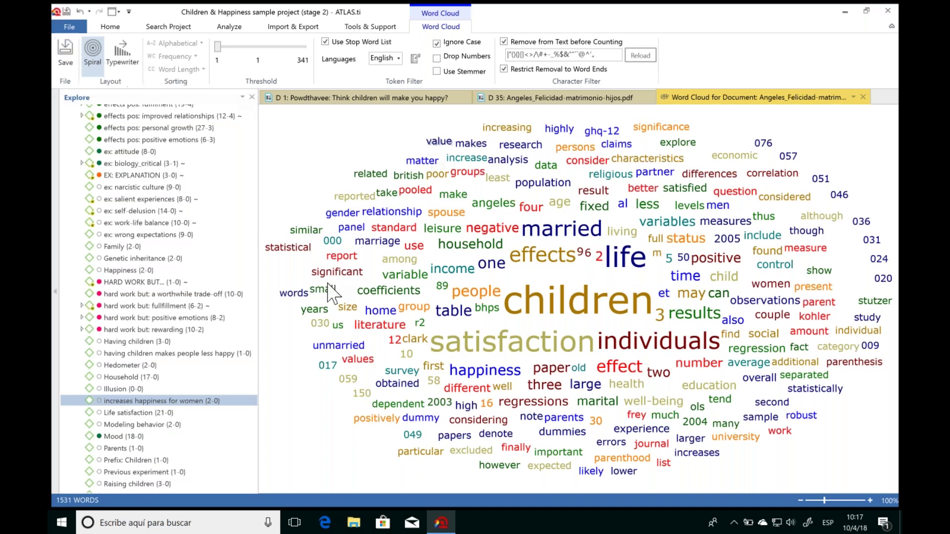
Step: Check the frequencies of "children", "effects", "life", "individuals" and "satisfaction" in the word cloud, and close it
mouse_move(564, 312)
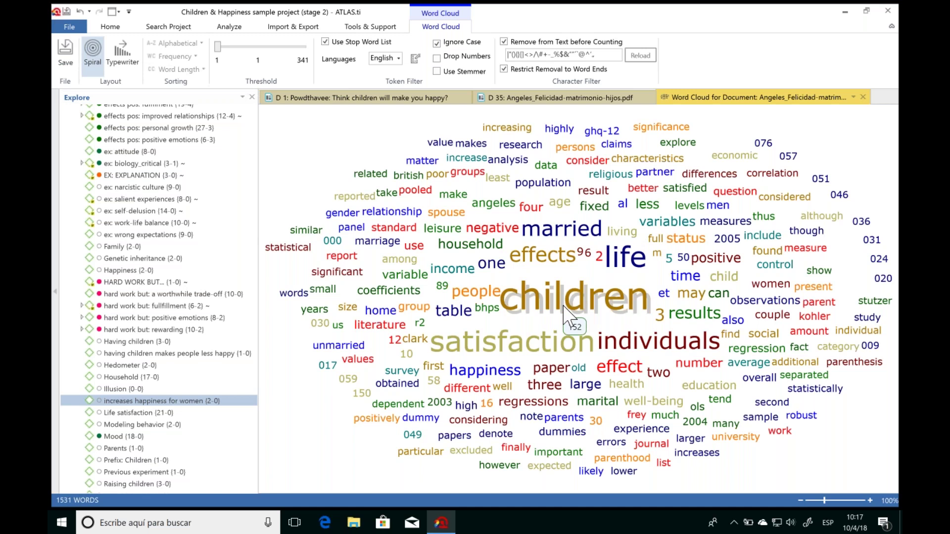
mouse_move(547, 255)
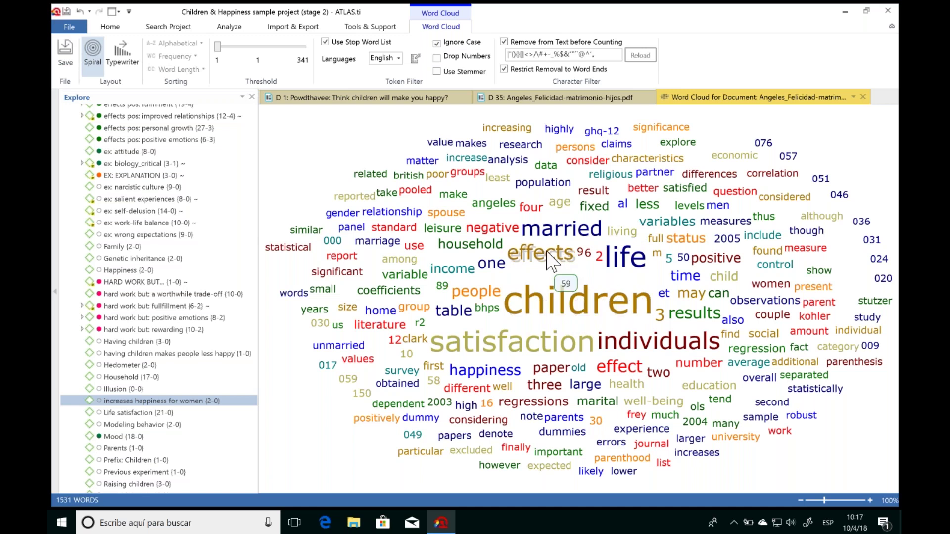
mouse_move(622, 261)
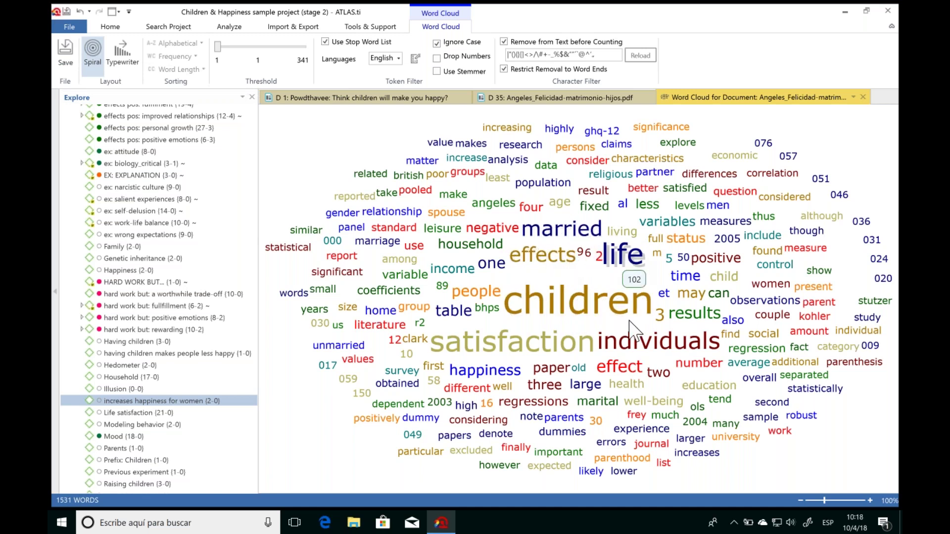
mouse_move(638, 351)
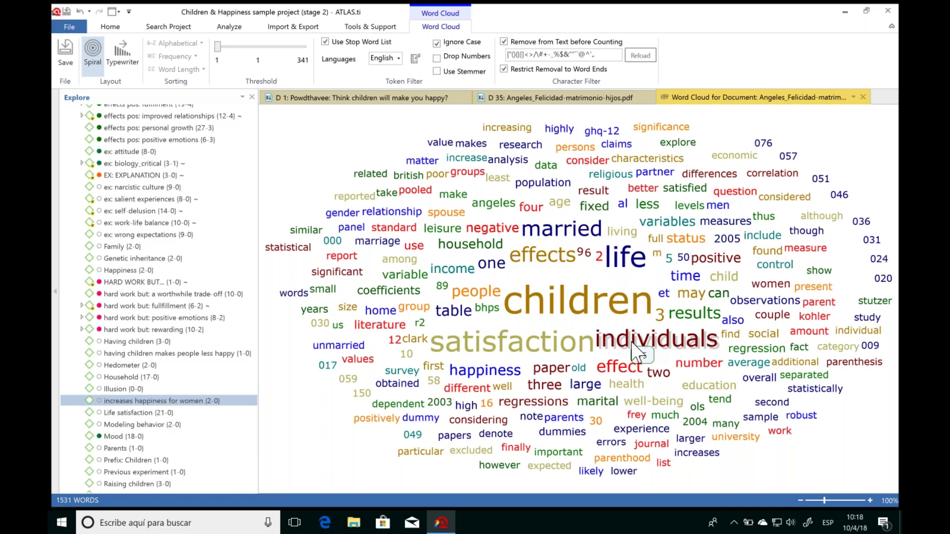
mouse_move(529, 341)
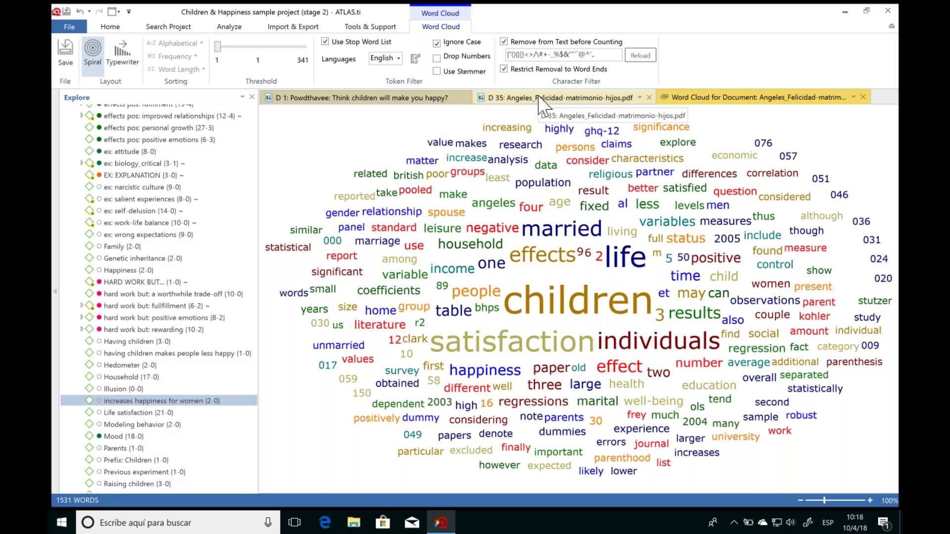
click(862, 97)
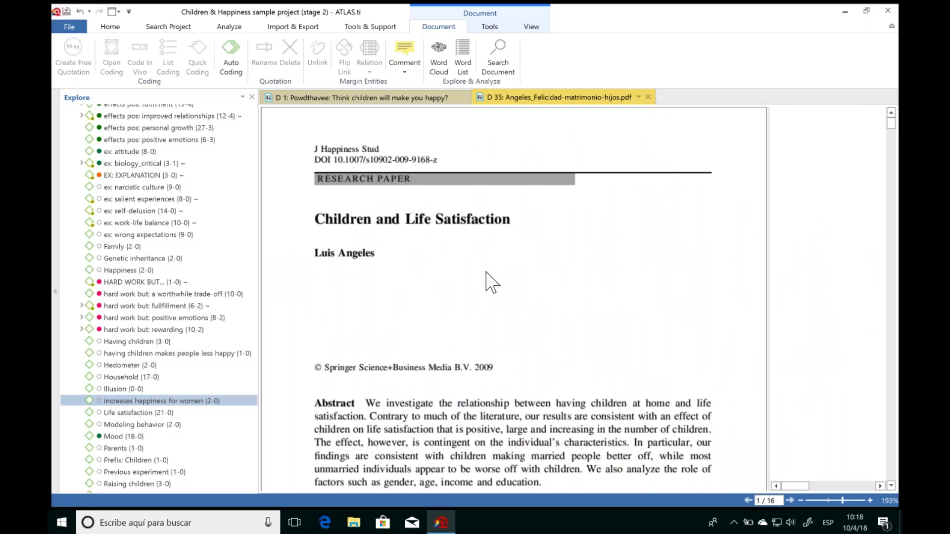
Step: Set up Auto Coding in D 35 to search for "satisfaction" and expand each match to the sentence
click(239, 71)
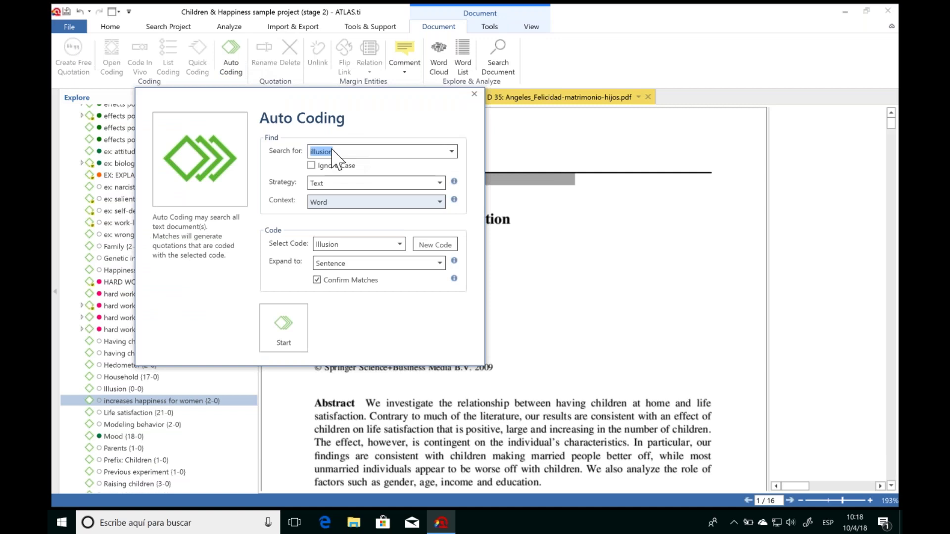
drag(304, 110, 307, 116)
text(sat)
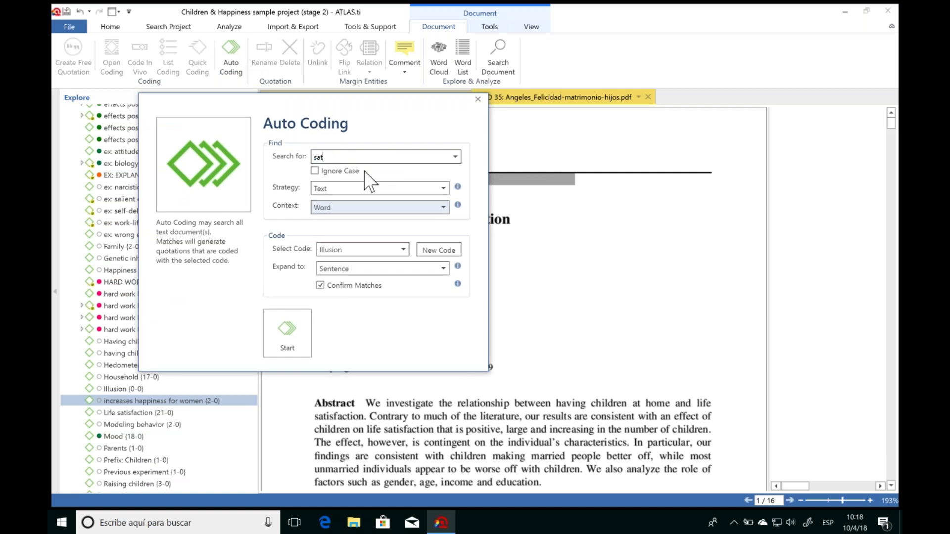
text(isfaction)
click(443, 268)
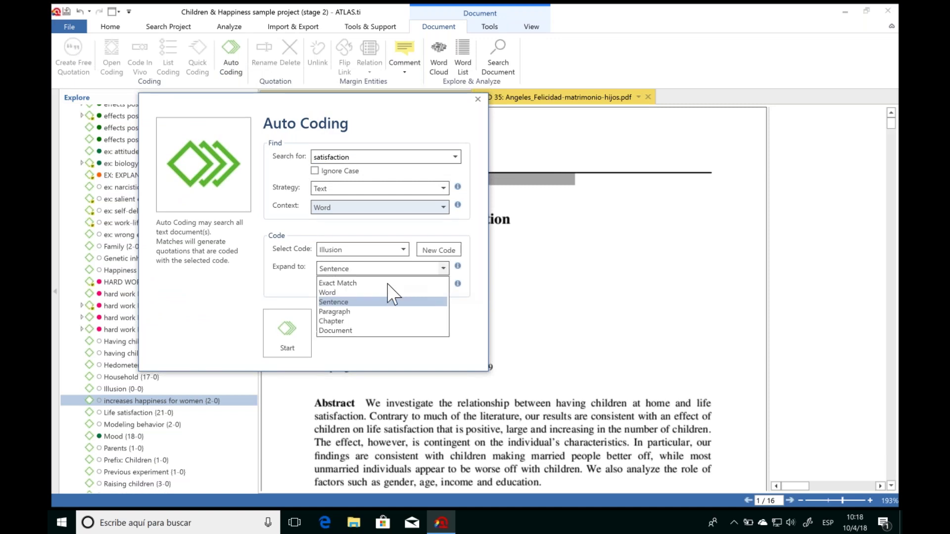
click(337, 302)
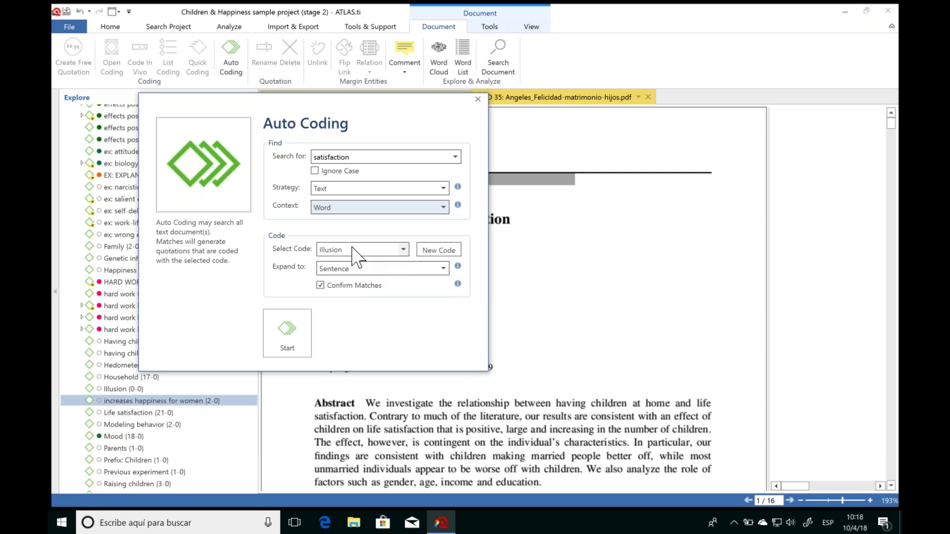
Step: Choose "Life satisfaction" as the auto coding code, and replace it with a new code named "Satisfaction"
click(404, 250)
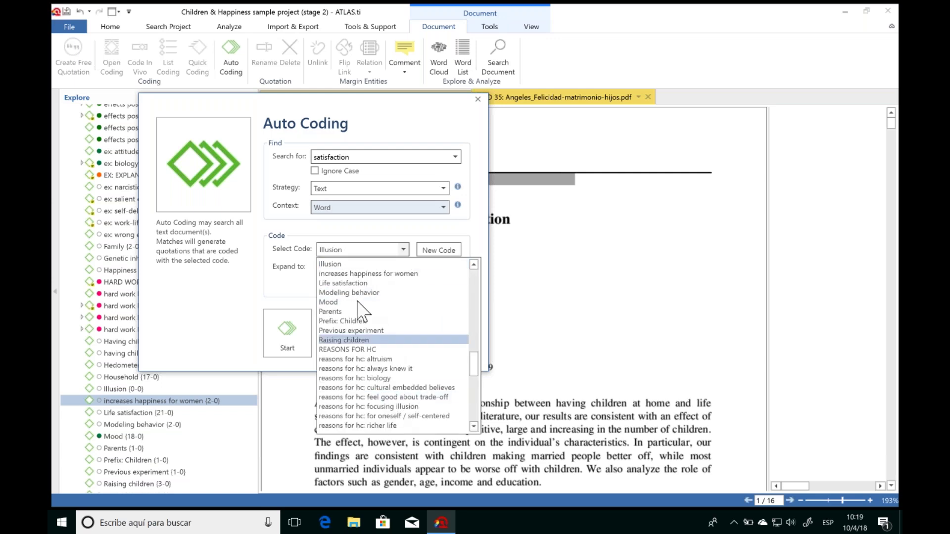
click(329, 284)
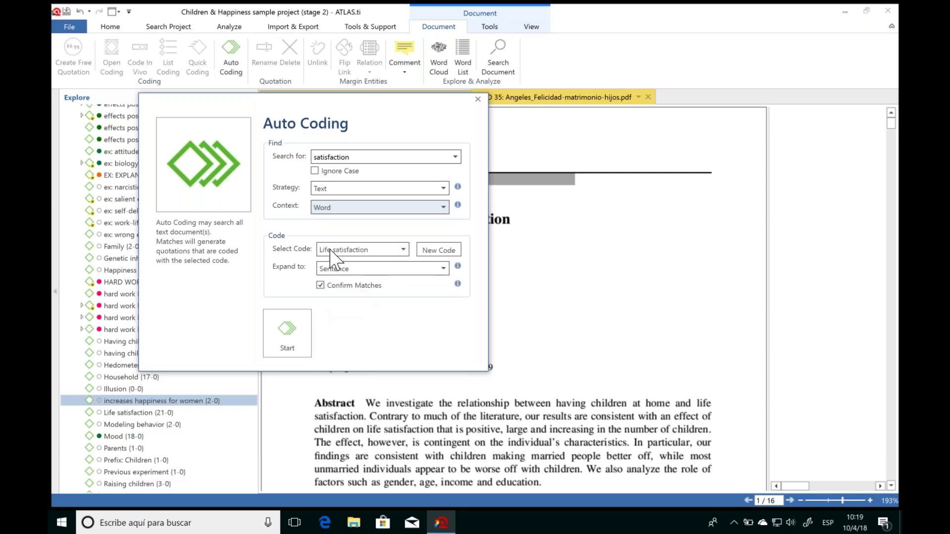
click(431, 254)
text(Satisfaction)
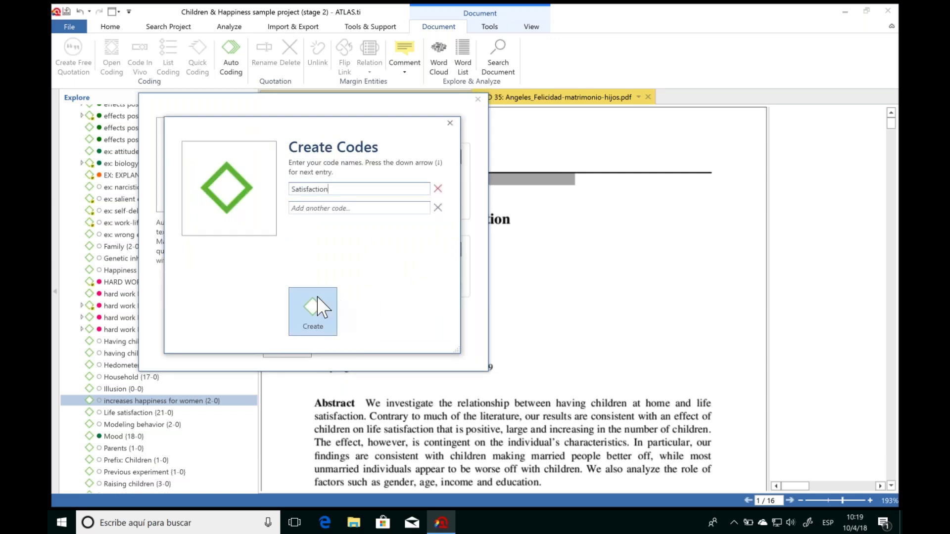
click(317, 298)
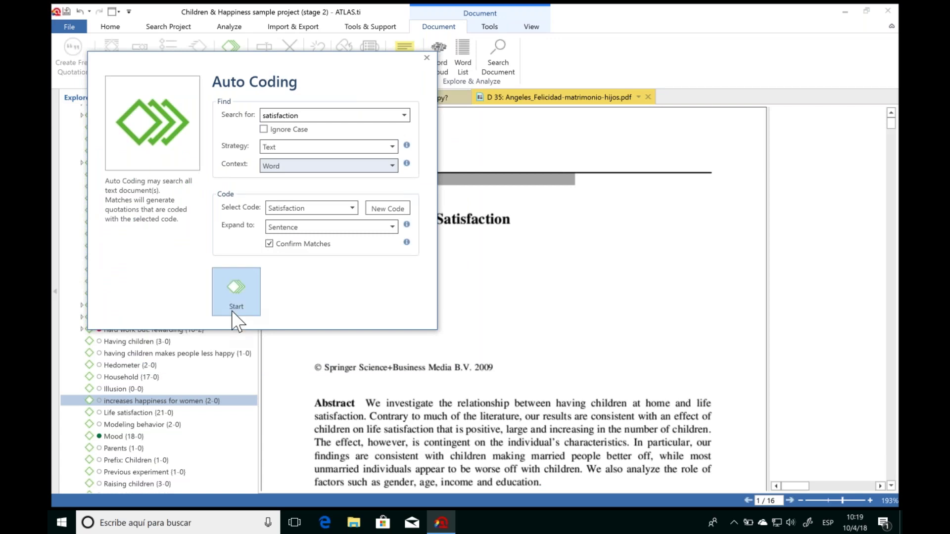
Step: Start the auto coding with match confirmation and skip the first three matches, in the abstract and the keywords
click(230, 284)
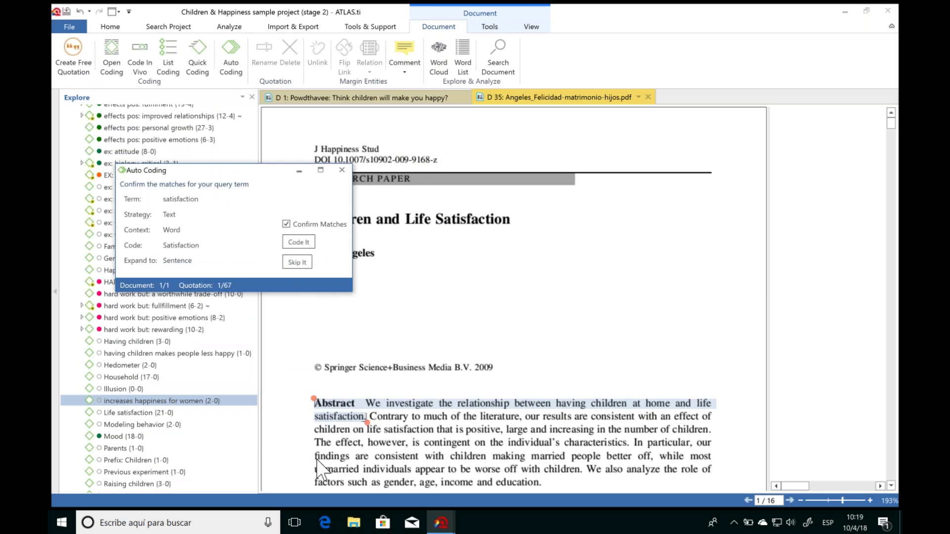
click(298, 262)
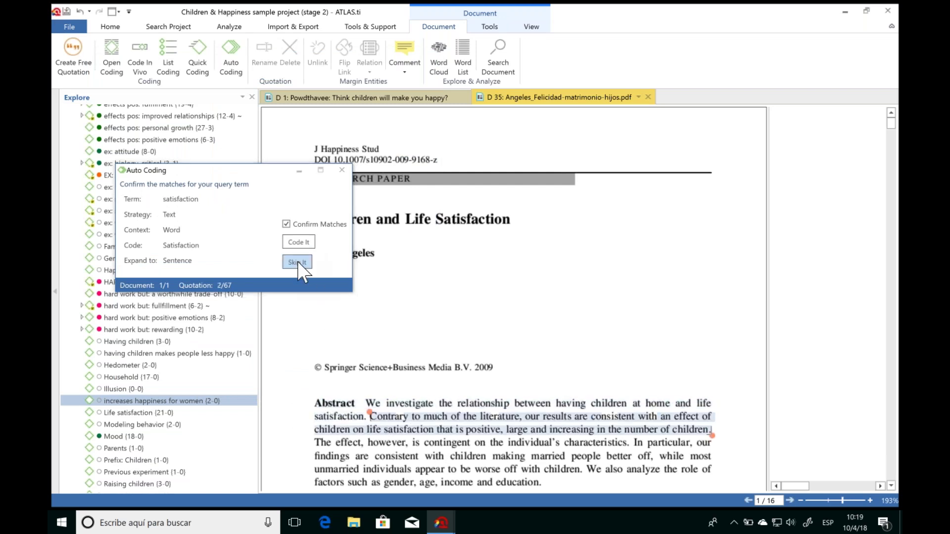
click(298, 262)
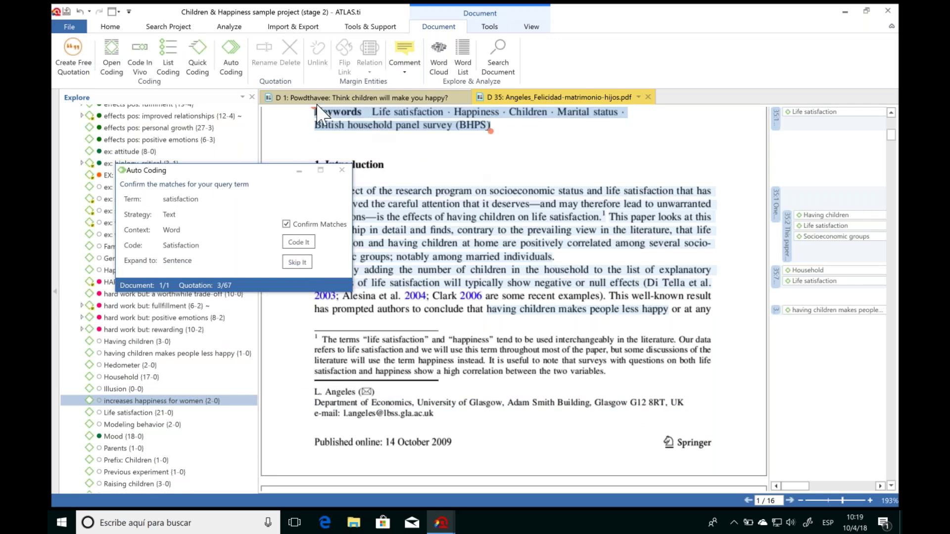
click(298, 262)
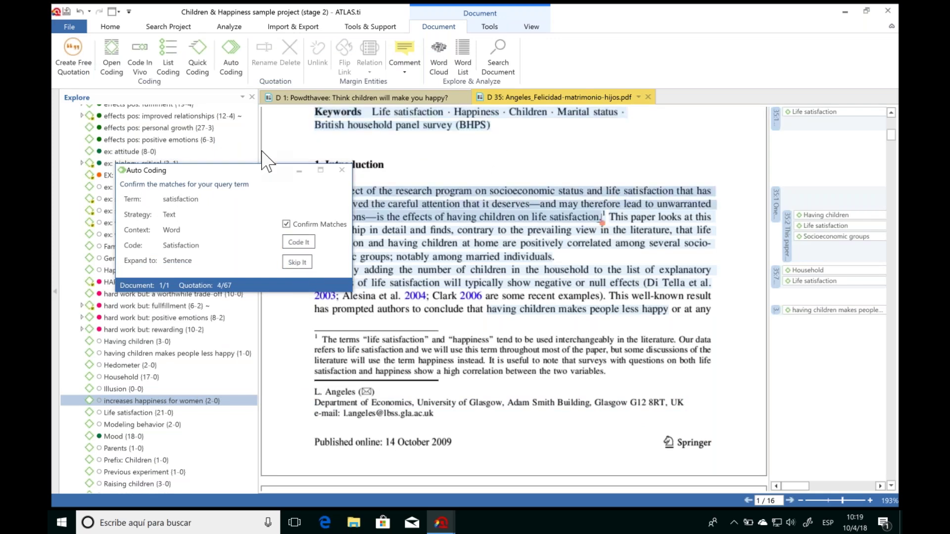
Step: Code the next three matches, in the Introduction paragraphs, with "Satisfaction", moving the confirmation dialog off the text
drag(197, 169, 217, 259)
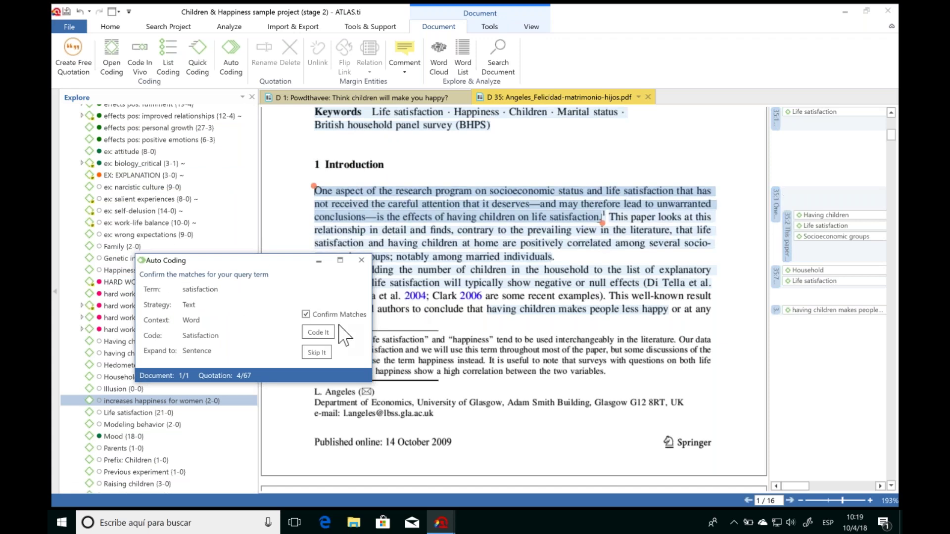
click(318, 333)
click(318, 334)
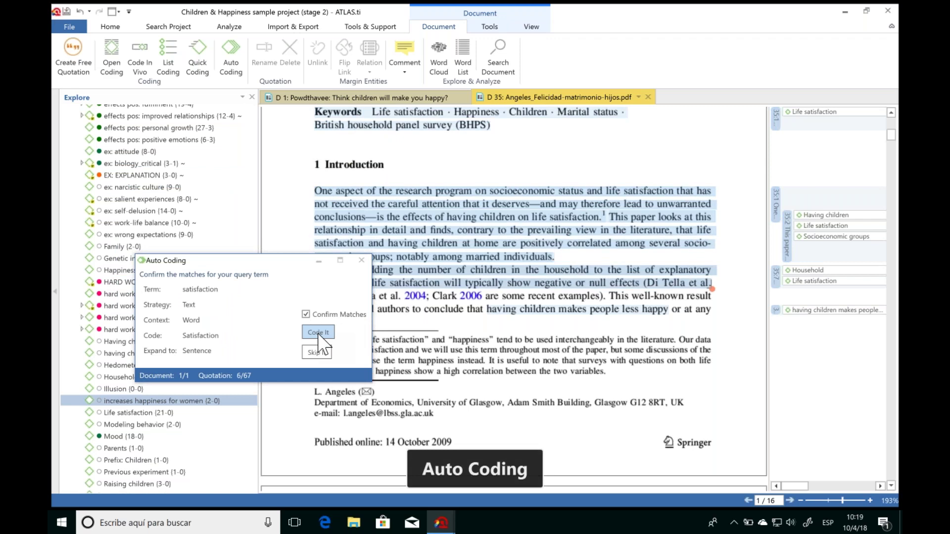
click(318, 333)
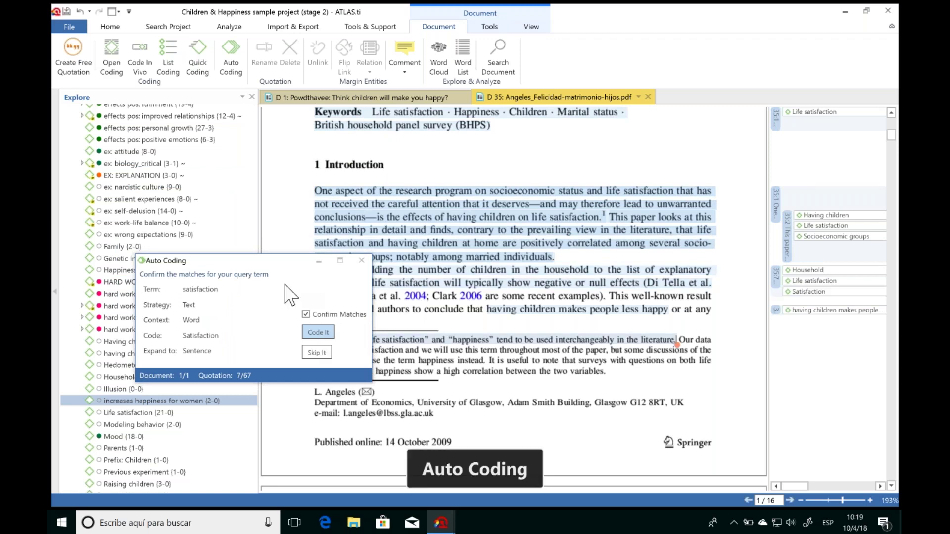
Step: Move the Auto Coding confirmation dialog clear of the page 1 footnote and skip the next three matches
drag(257, 260, 220, 157)
click(286, 250)
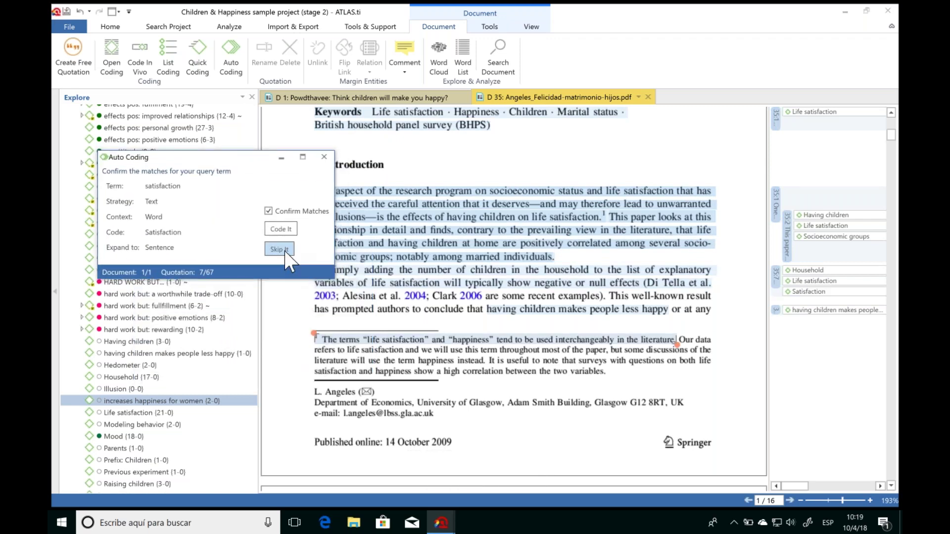
click(285, 251)
click(286, 250)
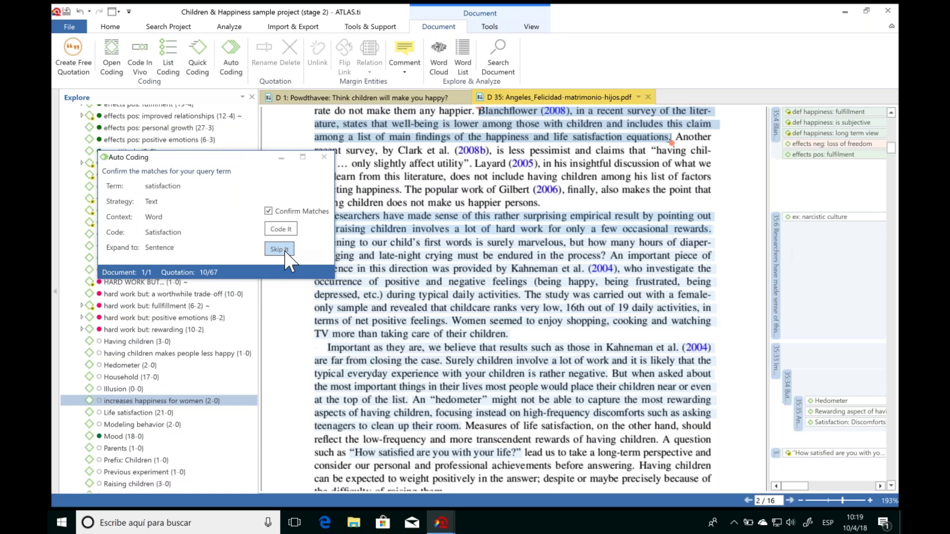
Step: Code the next three matches on page 2 with "Satisfaction", then turn off match confirmation and code all remaining matches automatically
click(291, 226)
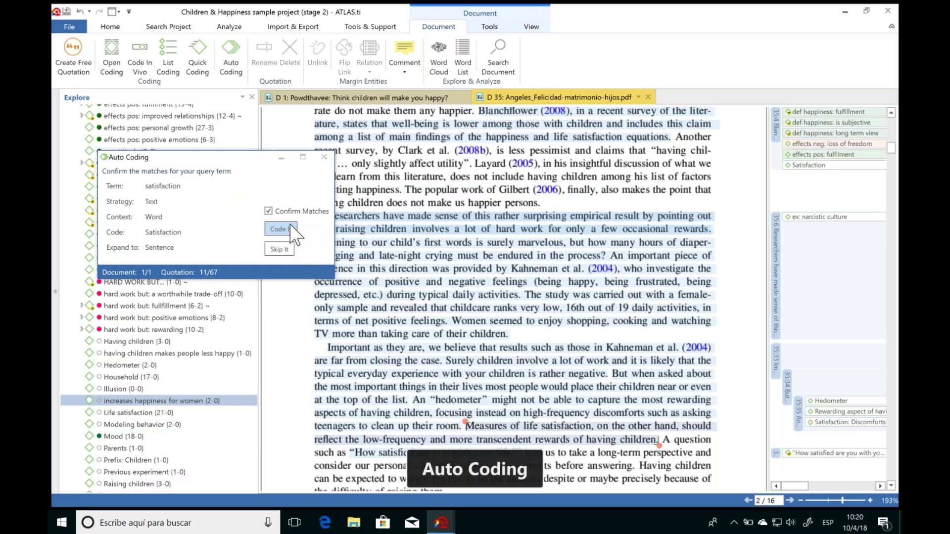
click(291, 229)
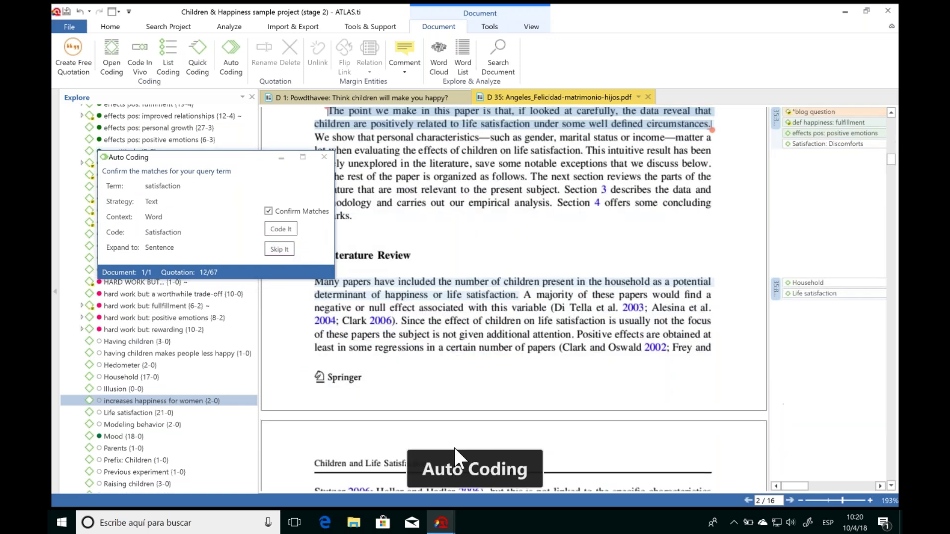
click(271, 230)
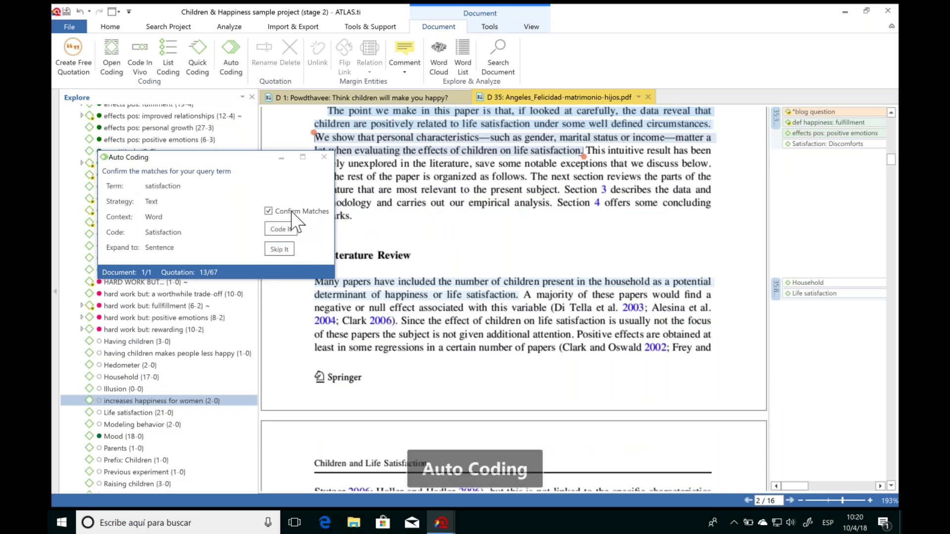
click(268, 211)
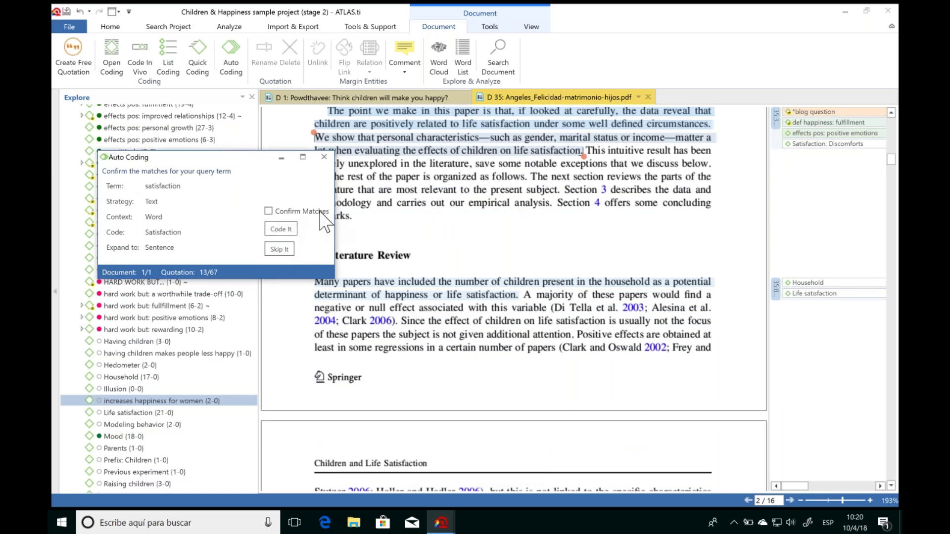
click(280, 229)
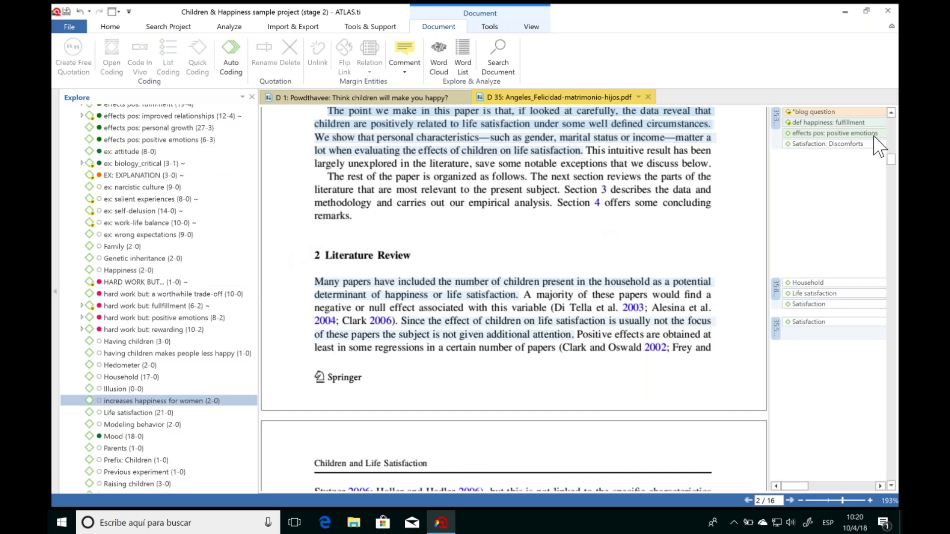
Step: Extend the page 5 "Satisfaction" quotation back to begin at "Table 2 reports the correlations" and link the code "Happiness" to it
drag(895, 160, 894, 231)
click(776, 187)
click(776, 329)
click(775, 236)
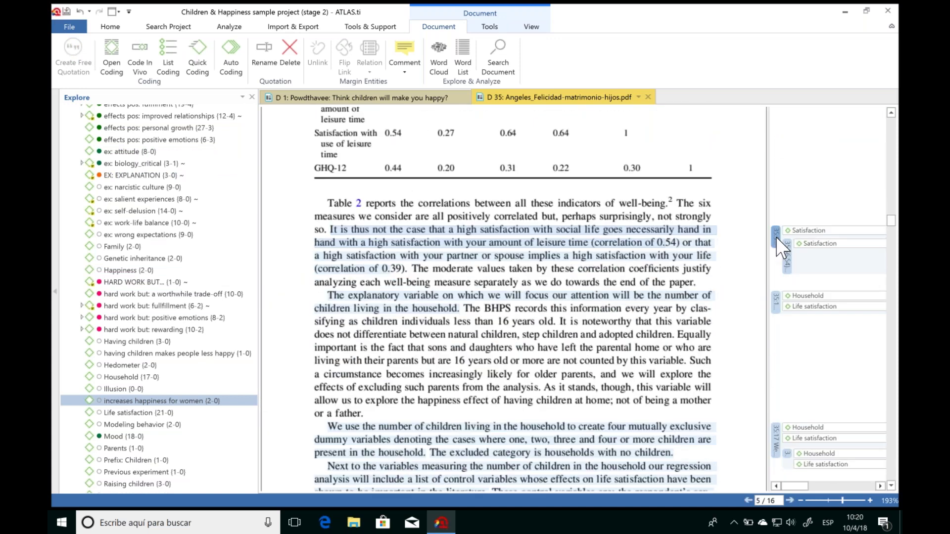
drag(330, 224, 327, 197)
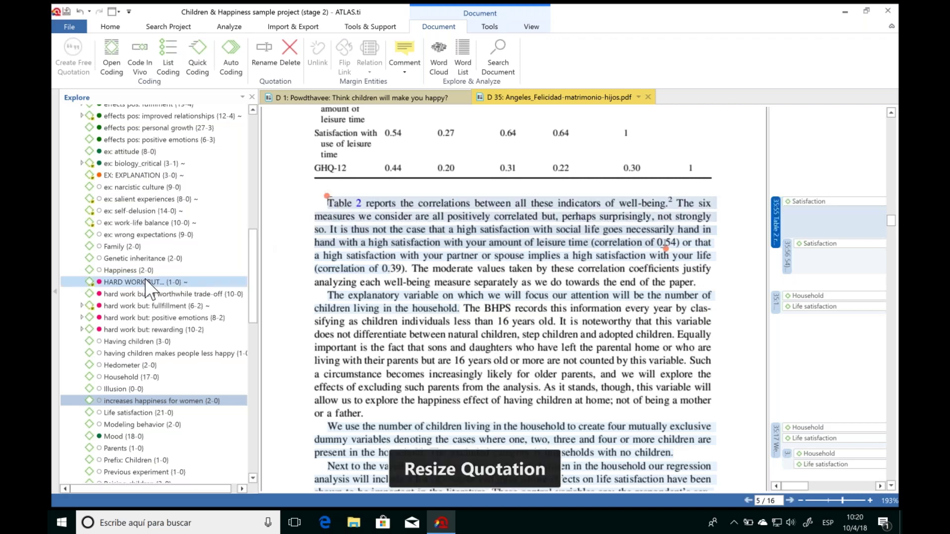
drag(121, 270, 817, 216)
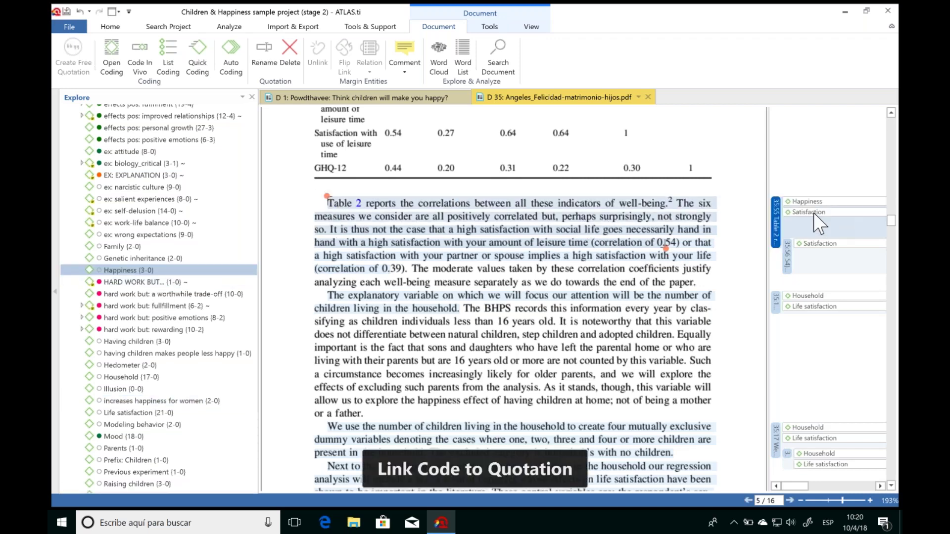
Step: Delete the coded quotation "British household panel survey" from the last reference on page 16
scroll(890, 230, down, 3)
drag(891, 230, 891, 473)
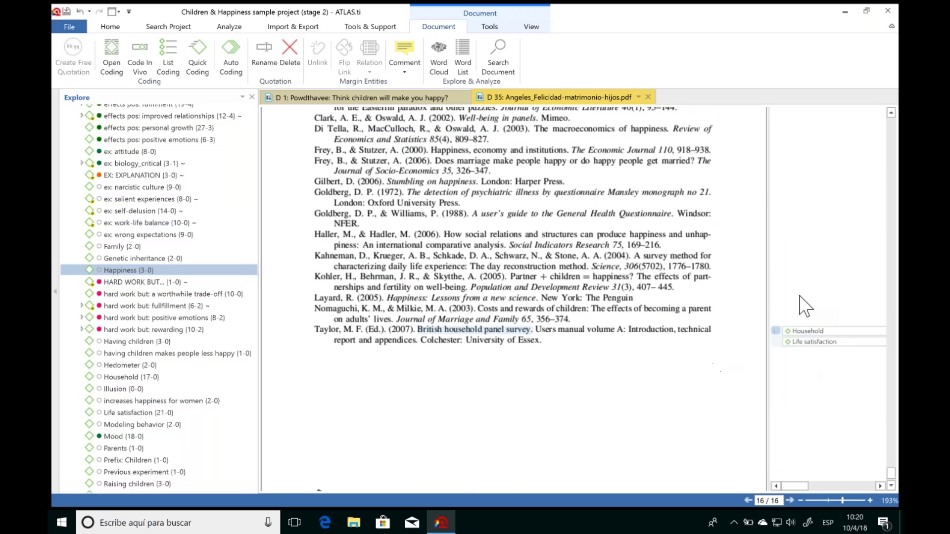
click(775, 330)
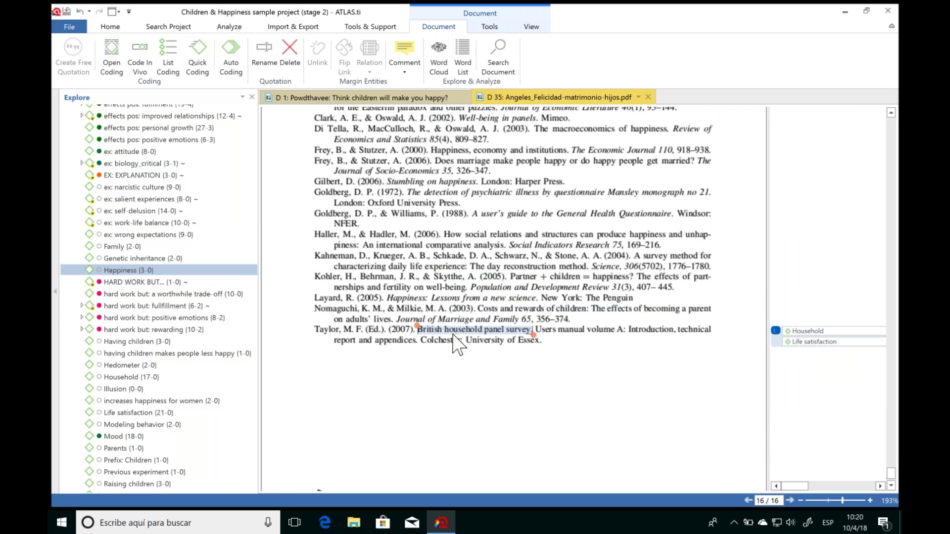
right_click(775, 330)
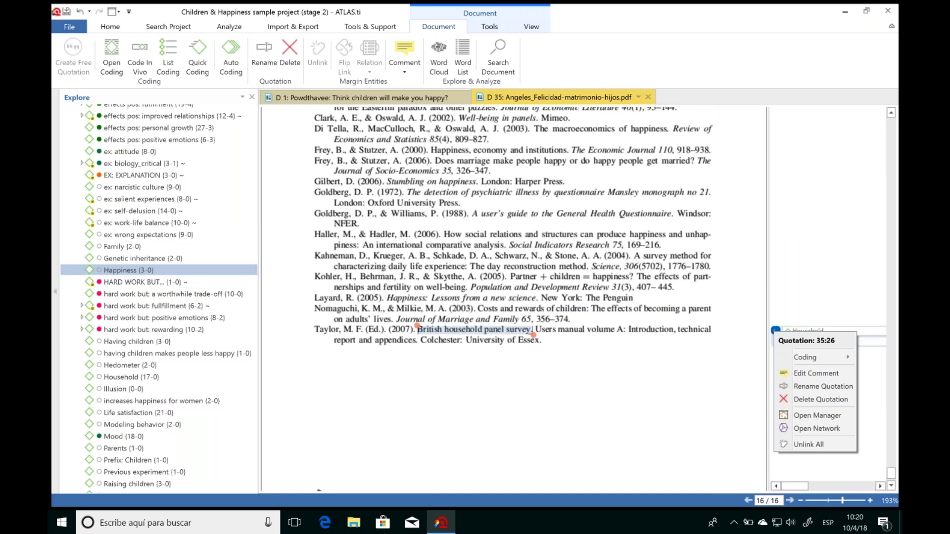
click(814, 399)
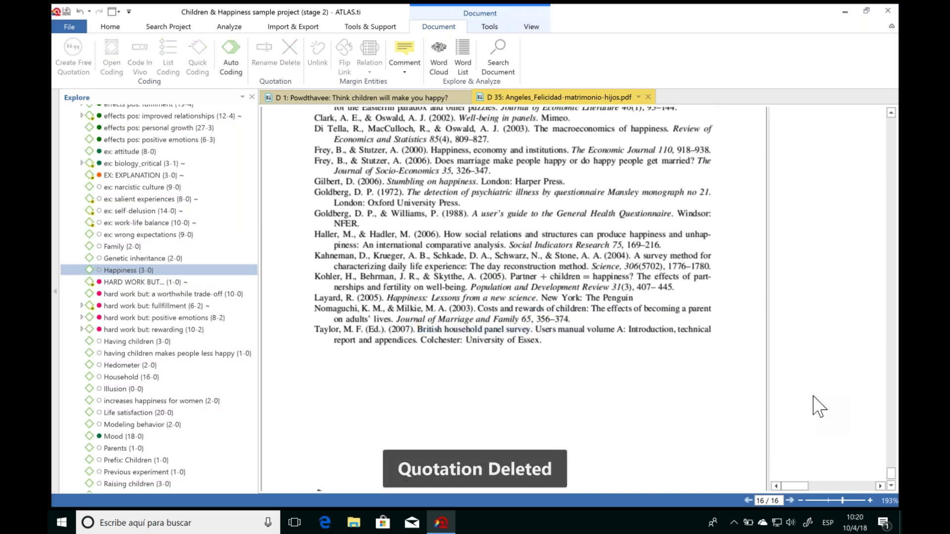
Step: Review the coded references on page 16, then close documents D 35 and D 1
scroll(890, 115, up, 5)
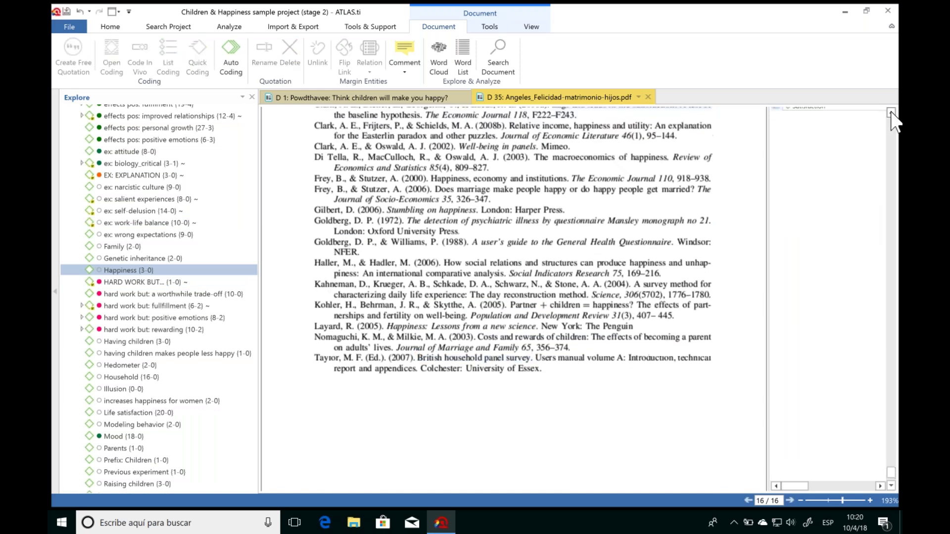
scroll(891, 115, up, 2)
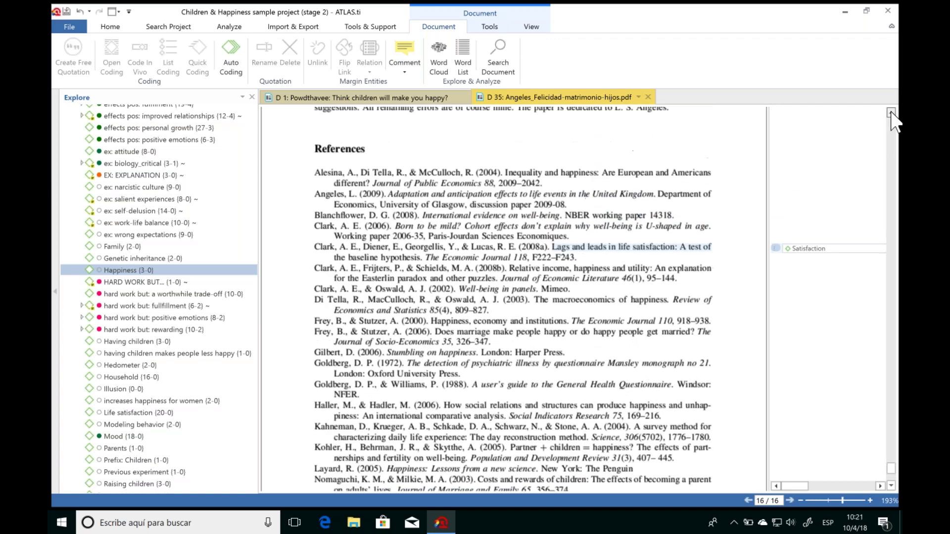
scroll(892, 119, up, 3)
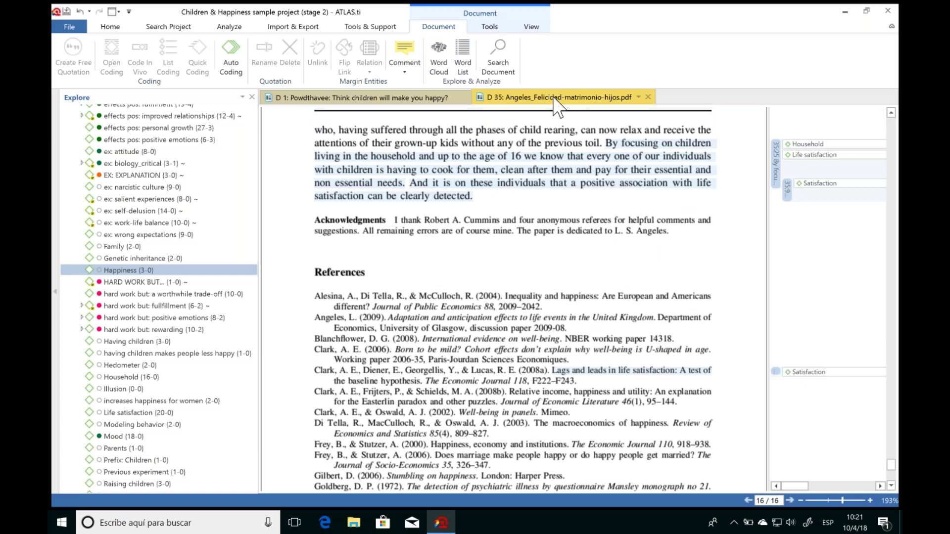
click(647, 98)
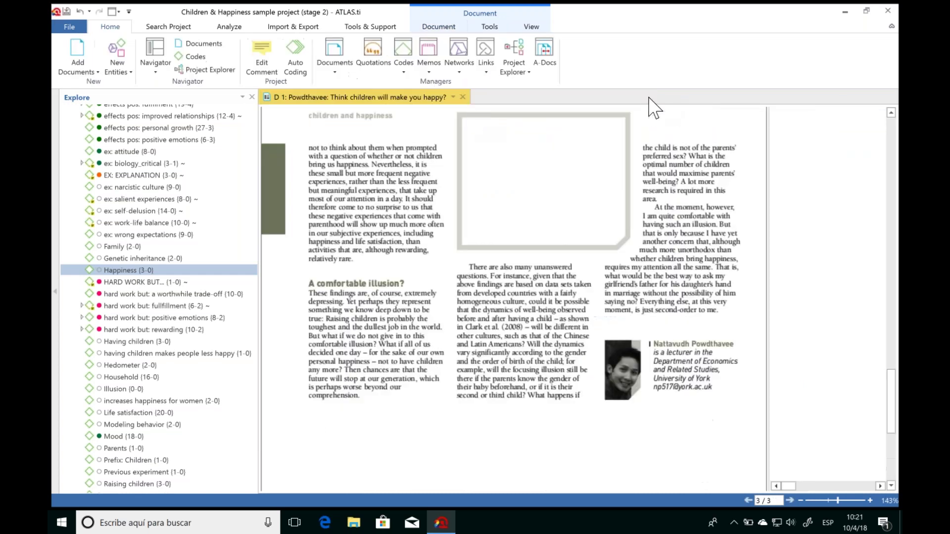
click(463, 97)
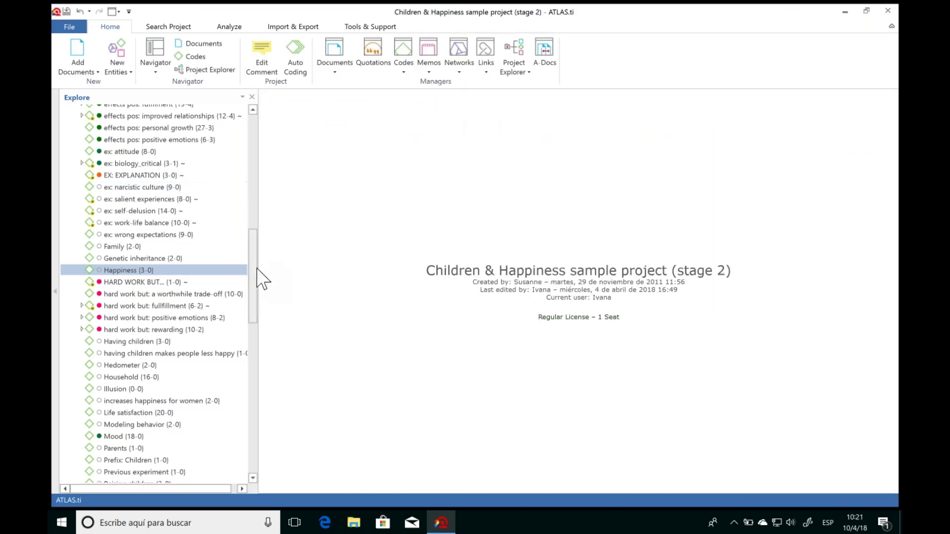
Step: Find the video document D 32 "Raising Children Off-Grid - This Morning" in the project explorer and open it
scroll(148, 198, up, 15)
click(74, 123)
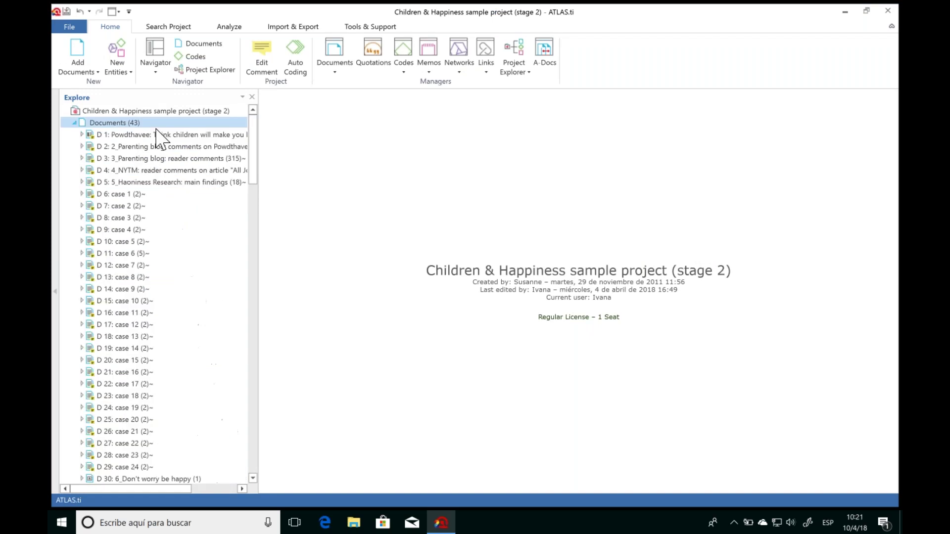
scroll(254, 191, down, 10)
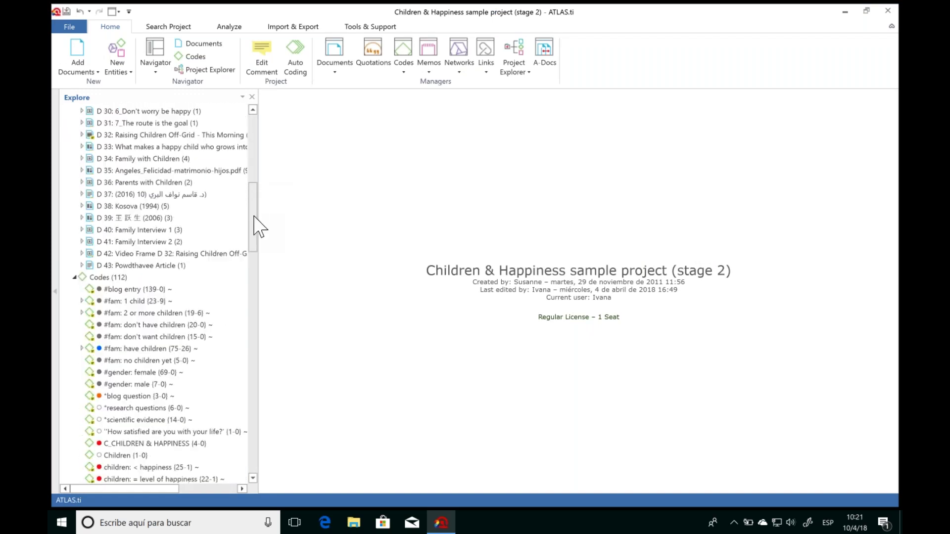
click(165, 135)
double_click(165, 136)
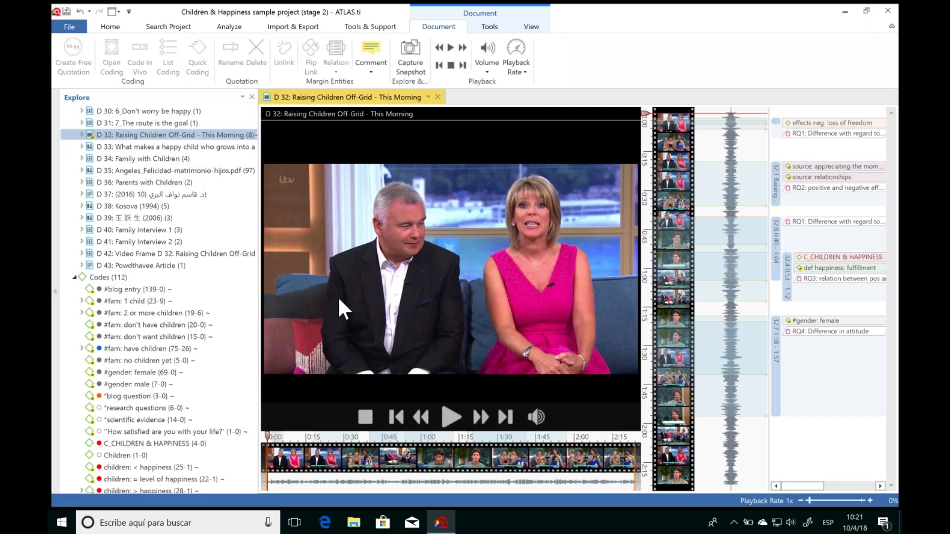
Step: Play the D 32 video briefly and check its playback rate setting
click(450, 418)
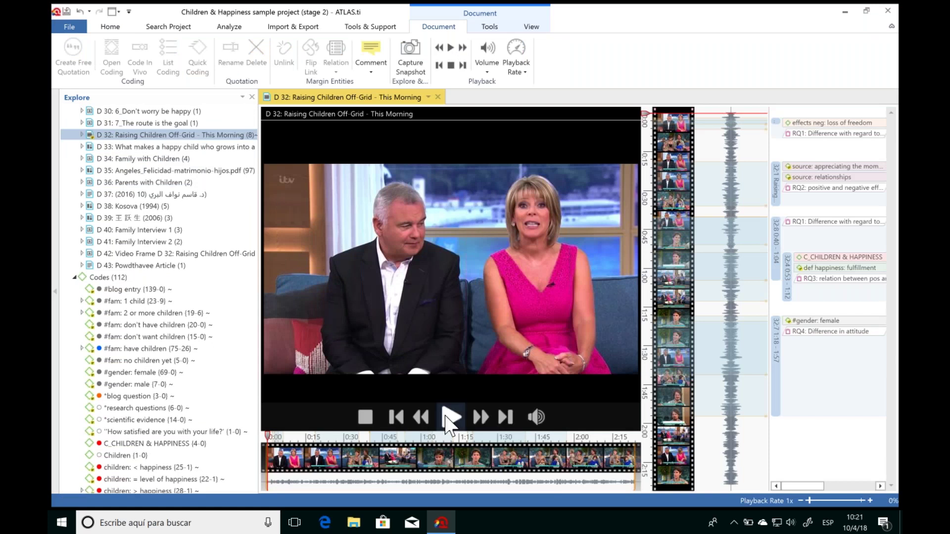
click(450, 418)
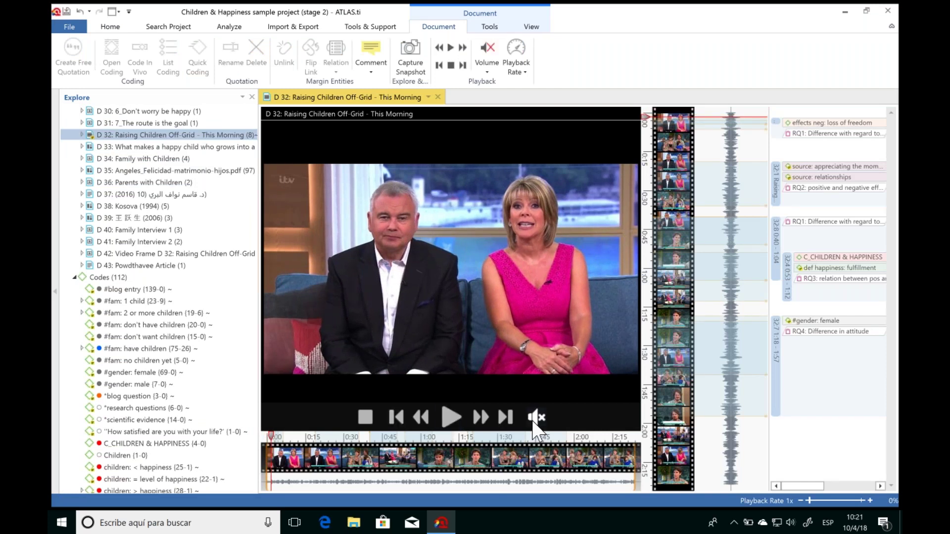
click(519, 72)
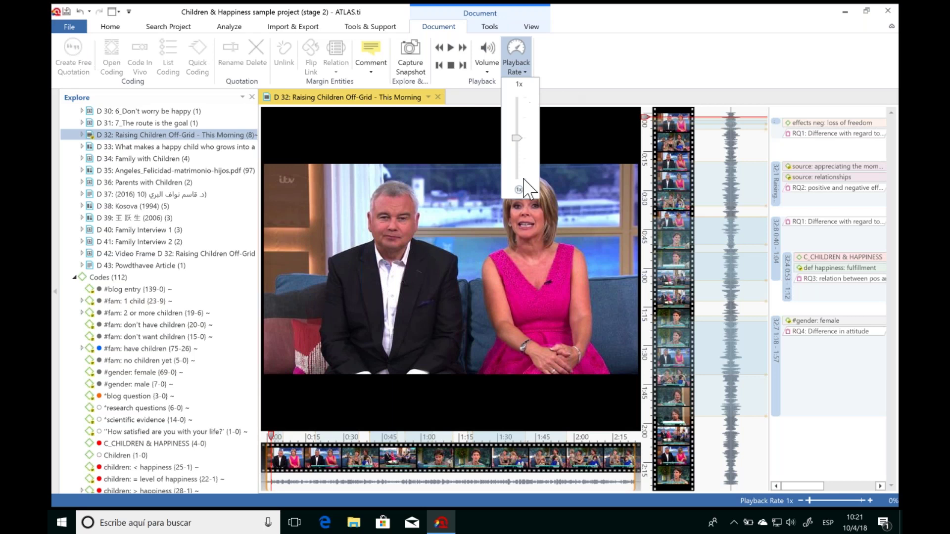
click(507, 285)
click(451, 407)
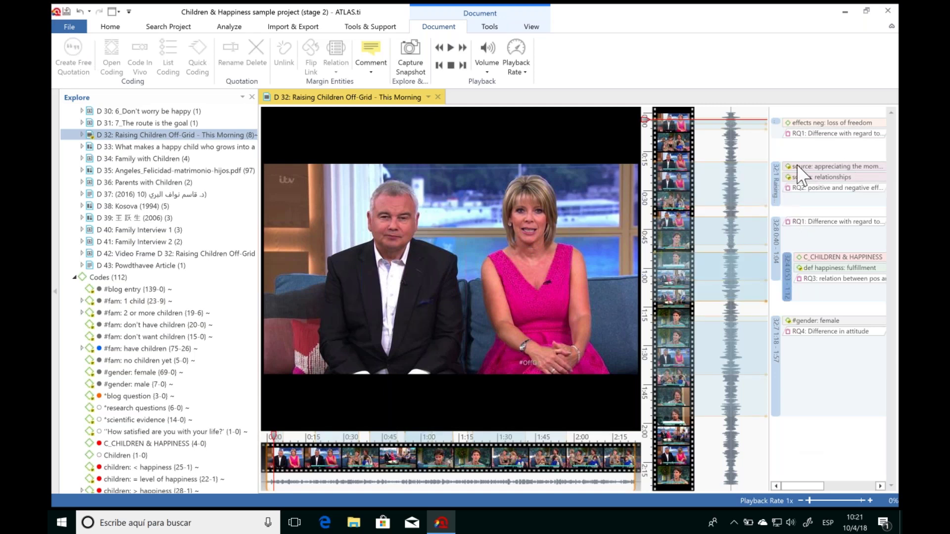
Step: Create a free quotation in the D 32 video covering 0:40 to 1:21
click(774, 179)
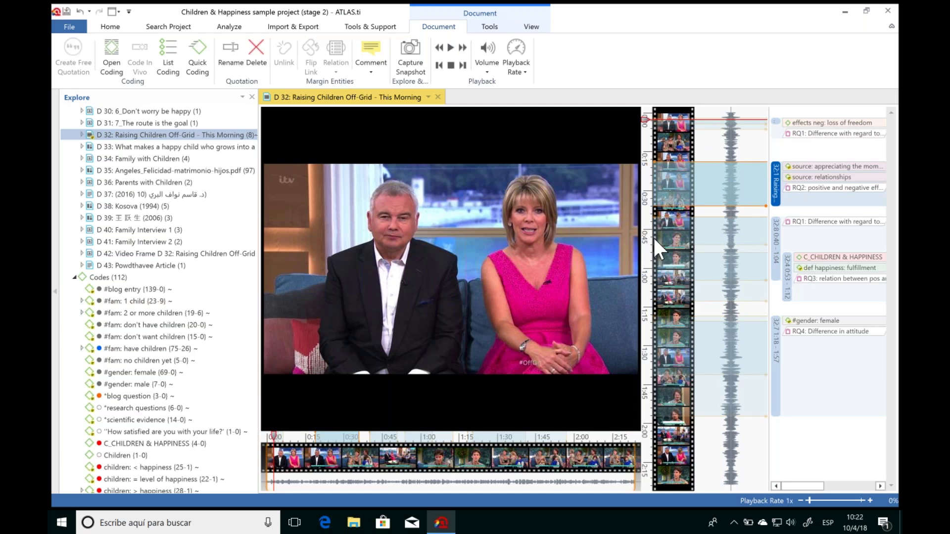
mouse_move(673, 194)
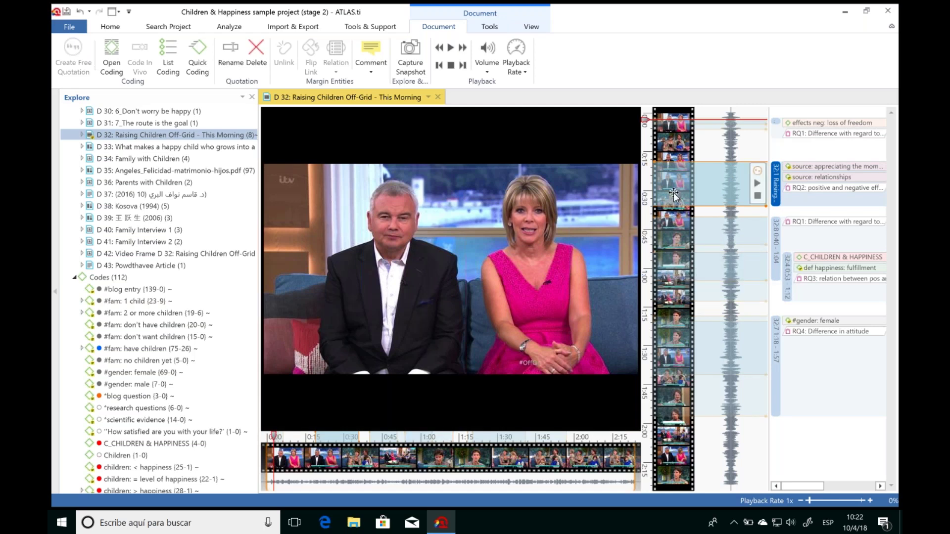
drag(675, 233, 679, 316)
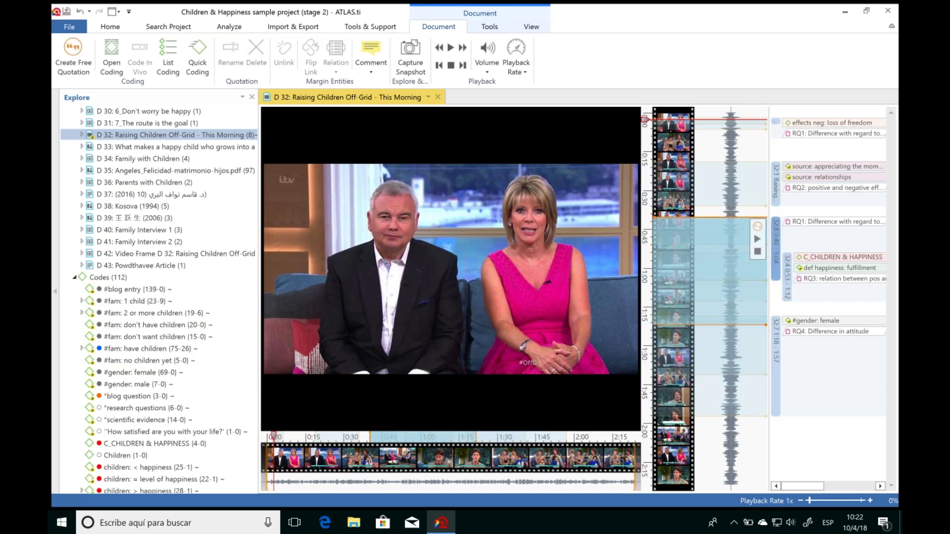
click(758, 226)
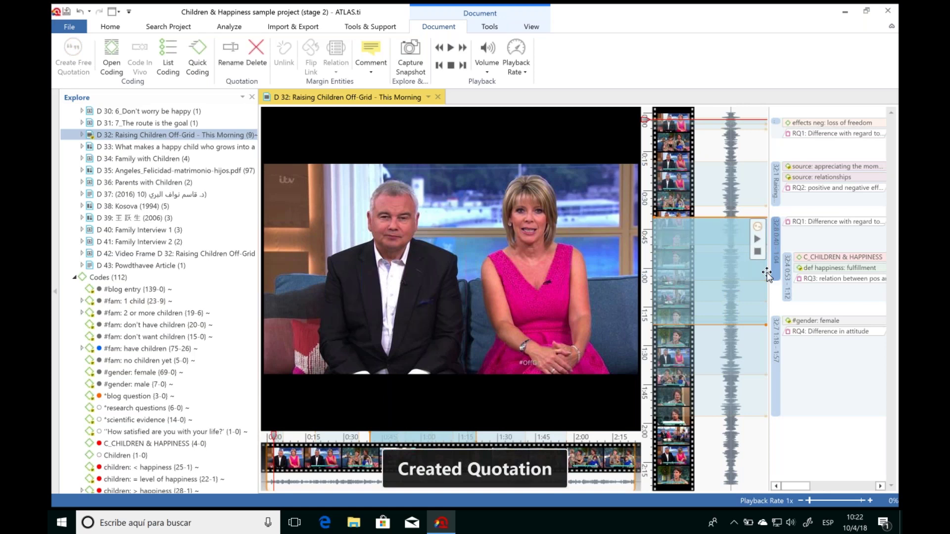
Step: Widen the margin area to show all quotations, and briefly play the 0:40 to 1:21 segment
drag(767, 287, 547, 325)
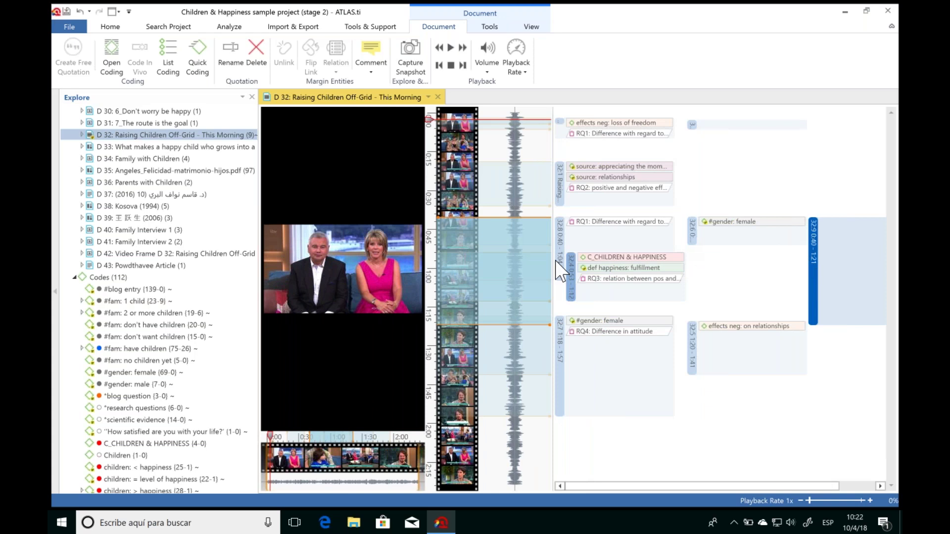
mouse_move(813, 280)
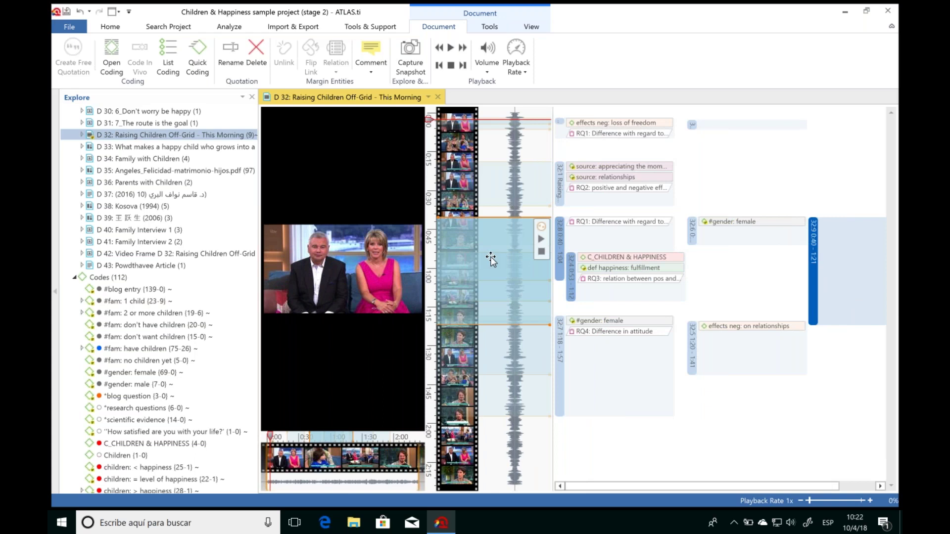
mouse_move(509, 310)
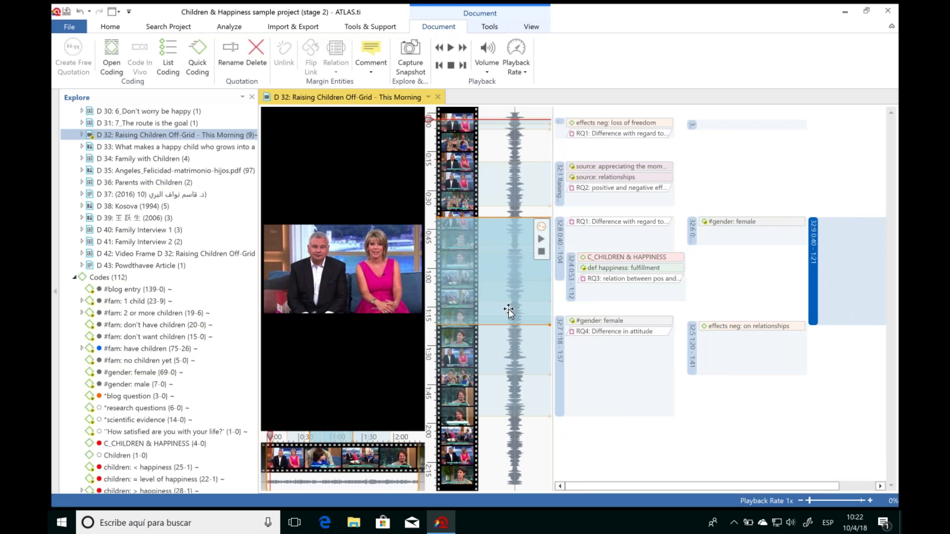
click(541, 239)
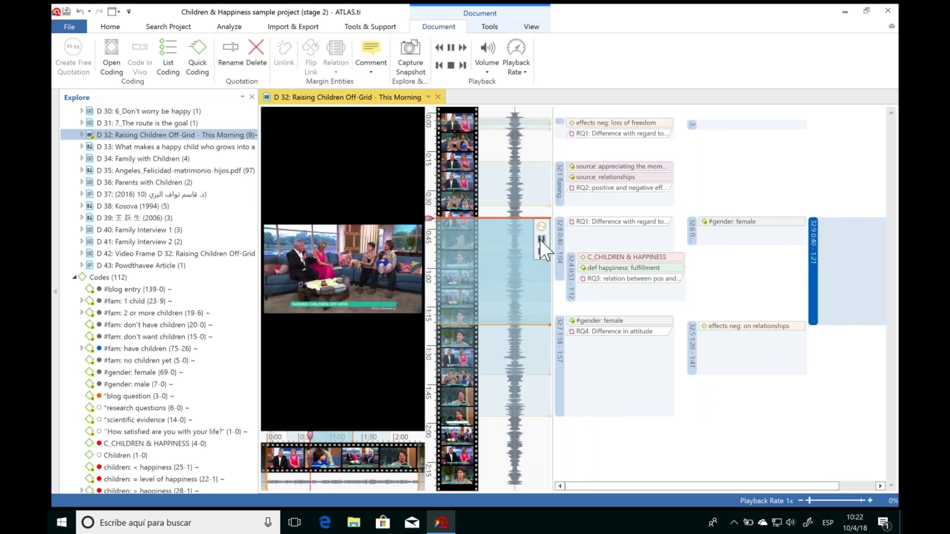
click(541, 239)
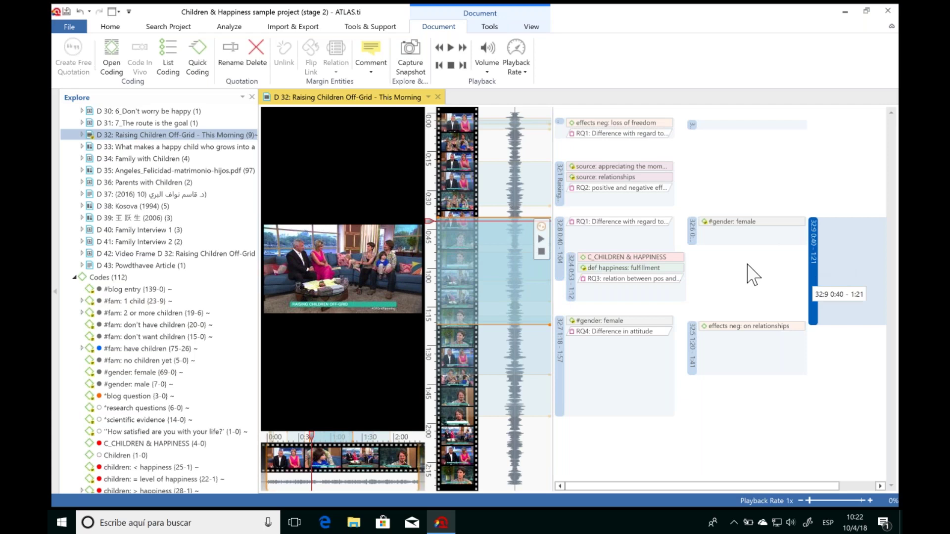
Step: Link the codes "#gender: male" and "C_CHILDREN & HAPPINESS" to the 0:40 to 1:21 video quotation
right_click(488, 249)
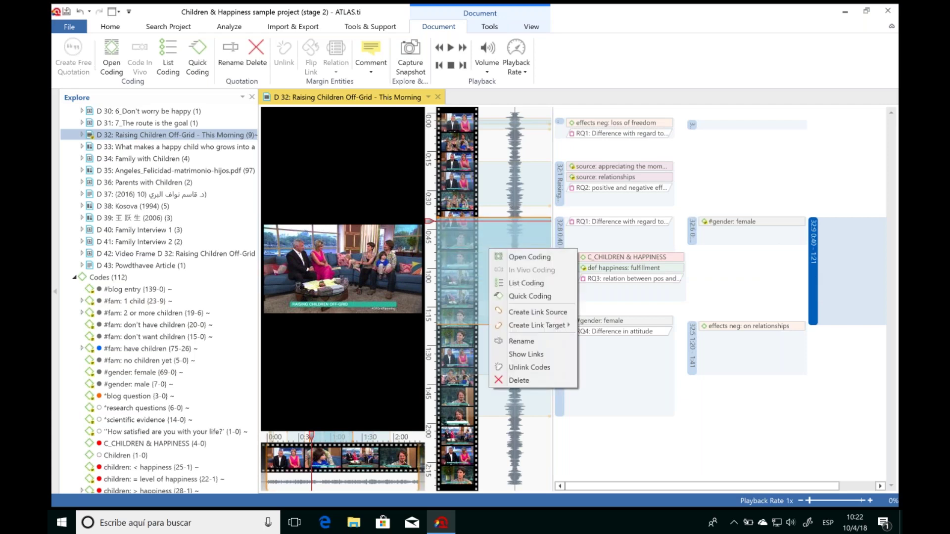
click(458, 241)
click(811, 274)
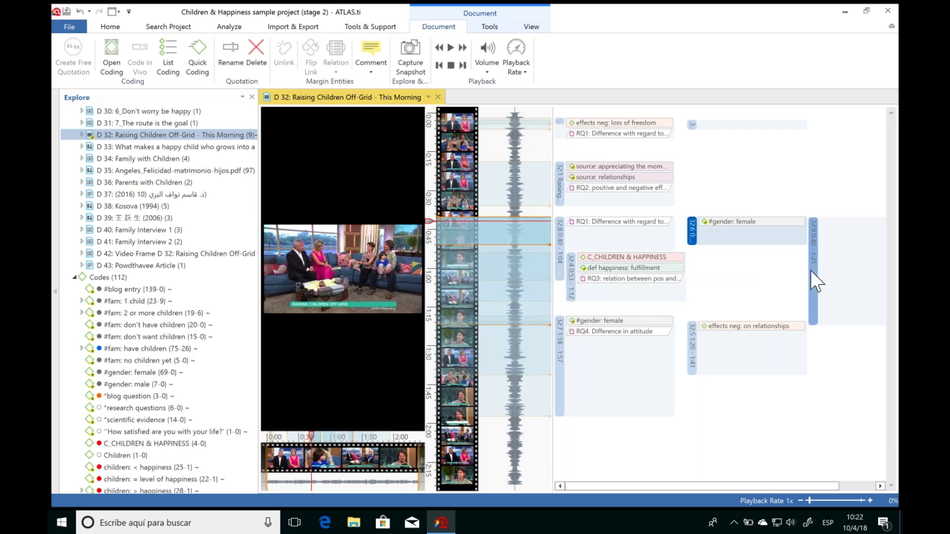
drag(126, 383, 819, 277)
drag(129, 443, 817, 301)
Step: Enlarge the D 32 video picture by narrowing the margin area, and check the coding options available for the quotation
drag(550, 209, 647, 237)
mouse_move(615, 308)
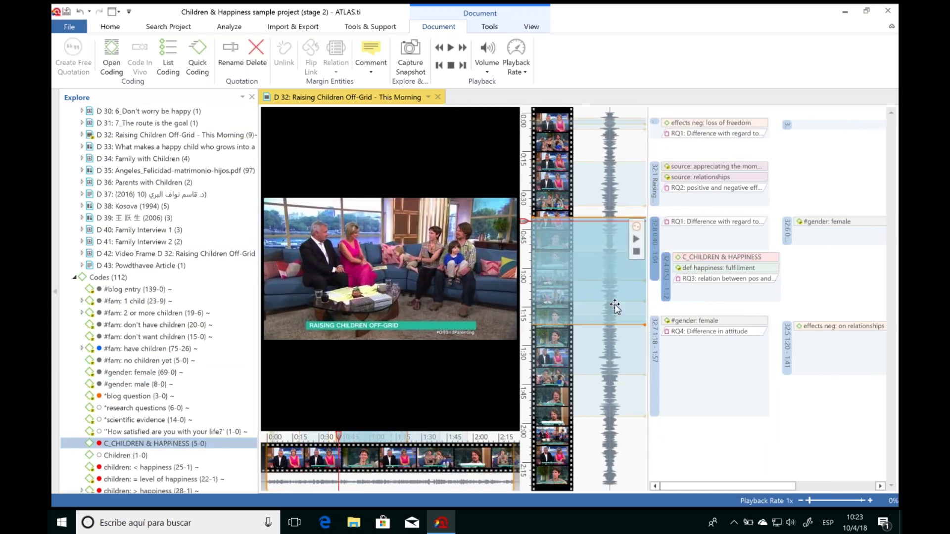
right_click(588, 308)
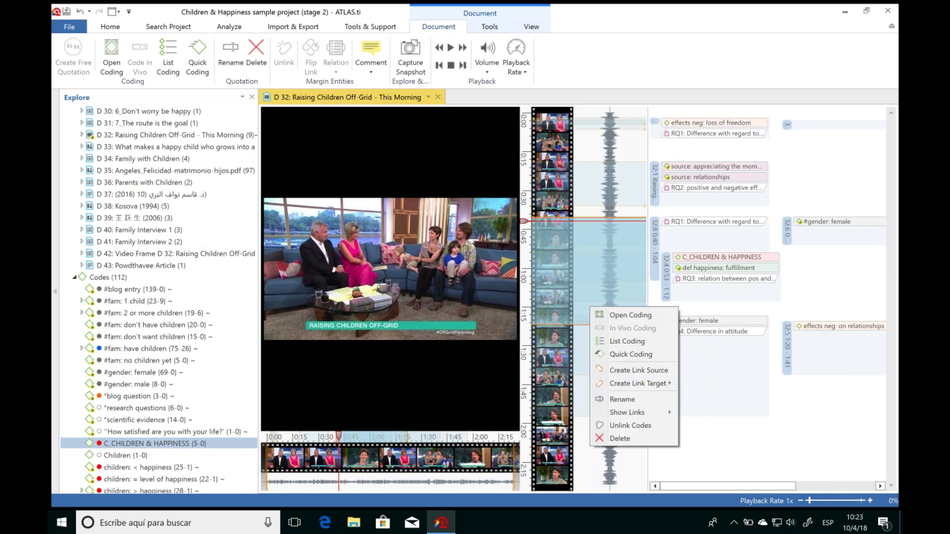
key(Escape)
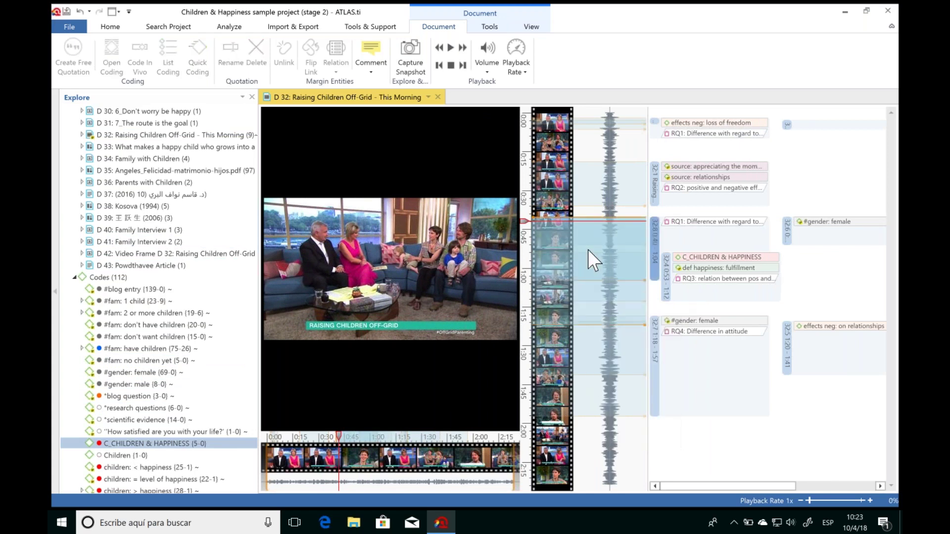
click(593, 260)
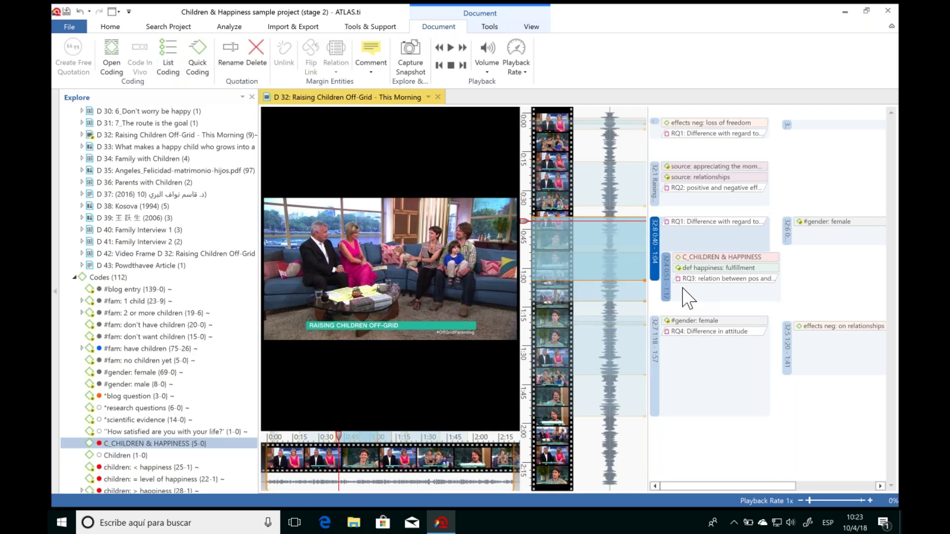
drag(645, 304, 699, 307)
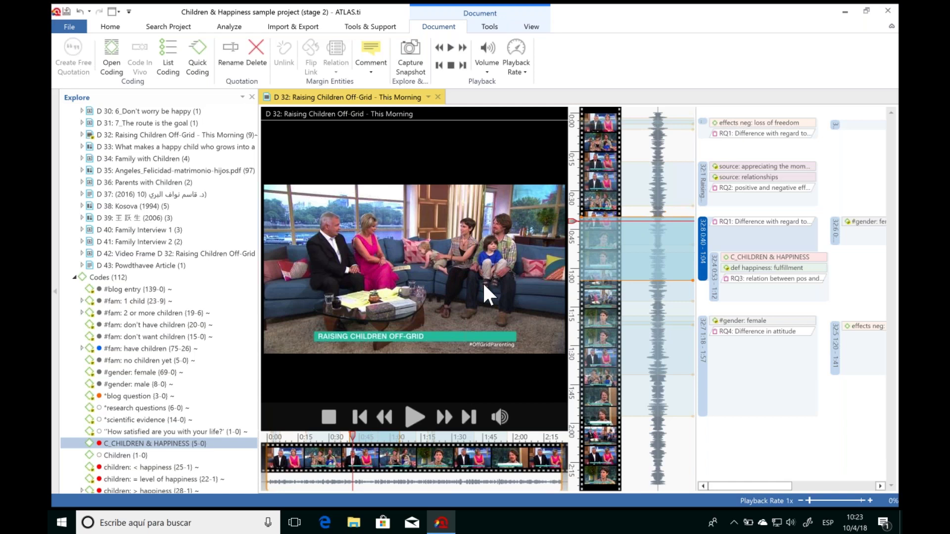
Step: Capture a snapshot of the current D 32 video frame and open the resulting image document D 44
click(409, 63)
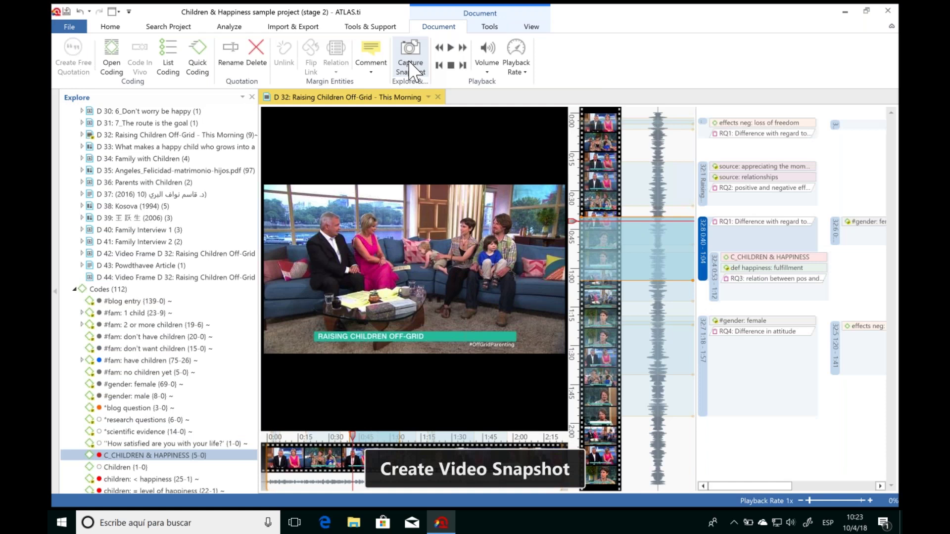
mouse_move(420, 356)
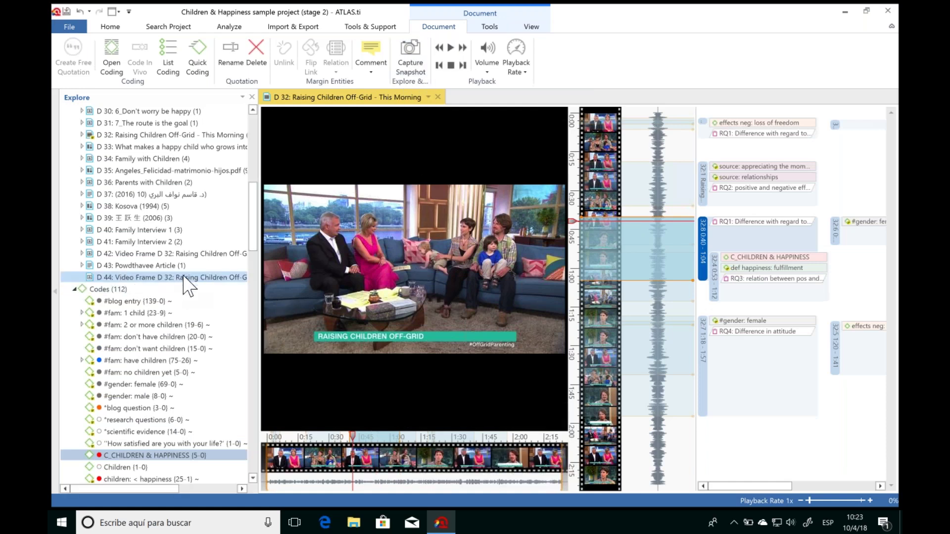
click(143, 278)
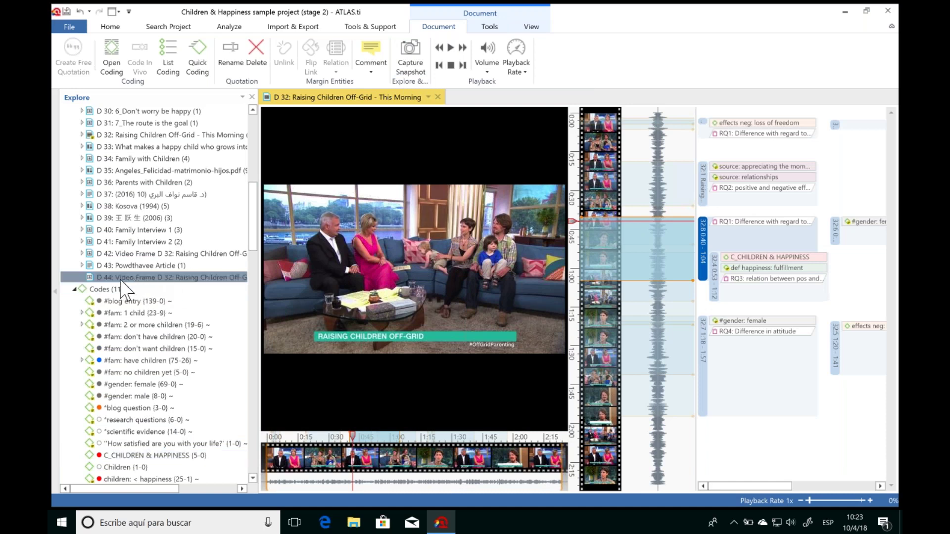
double_click(132, 280)
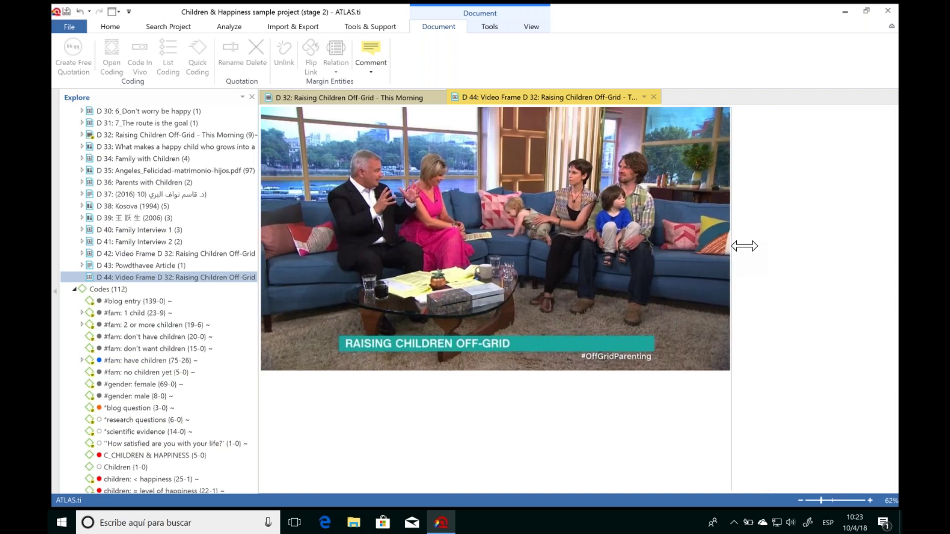
Step: Close the D 32 video document and create a quotation around the family on the sofa in the D 44 image
drag(746, 245, 815, 316)
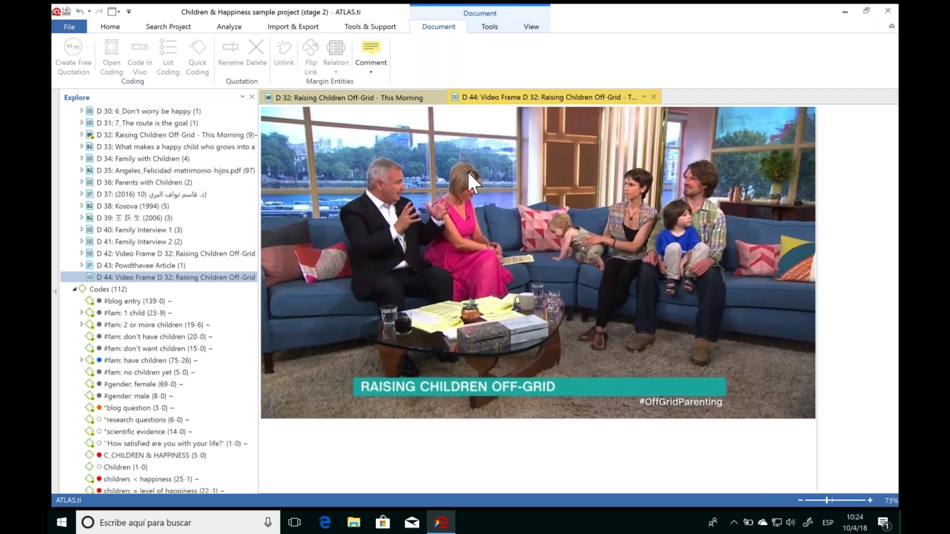
click(440, 97)
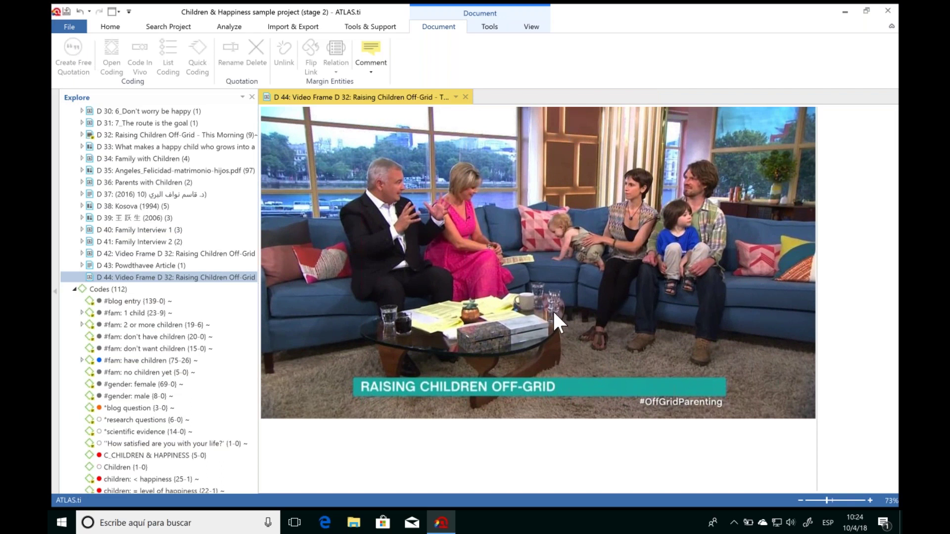
drag(532, 157, 737, 343)
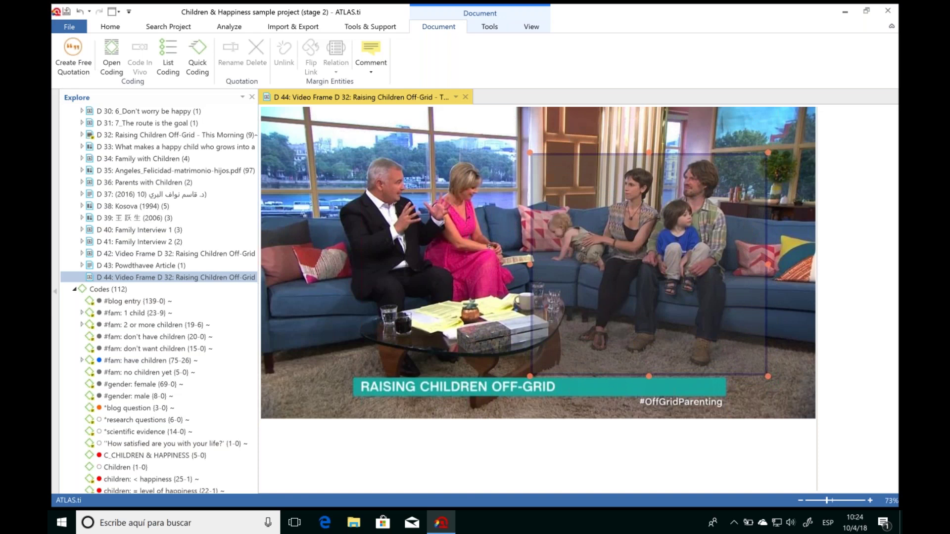
drag(530, 152, 528, 153)
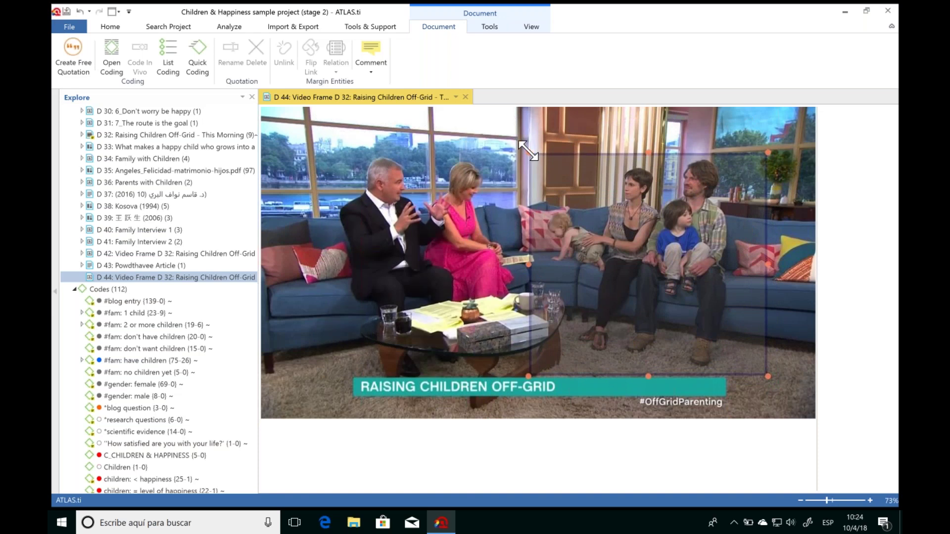
right_click(576, 193)
click(601, 203)
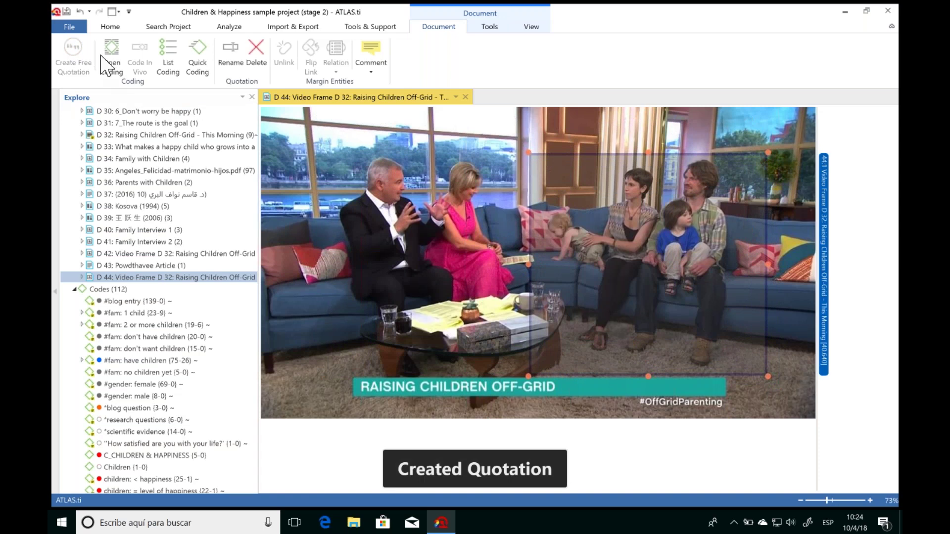
Step: Link the code "C_CHILDREN & HAPPINESS" to the family quotation in the D 44 image
scroll(249, 249, down, 1)
scroll(222, 262, down, 4)
click(154, 303)
drag(154, 302, 824, 262)
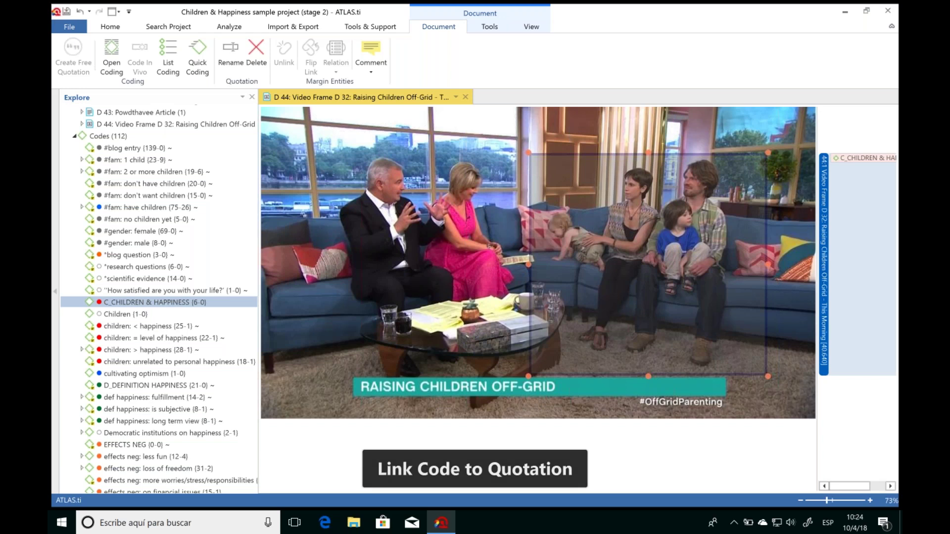
Step: Select the area around the boy in the blue shirt in D 44 and code it with "Children"
click(689, 211)
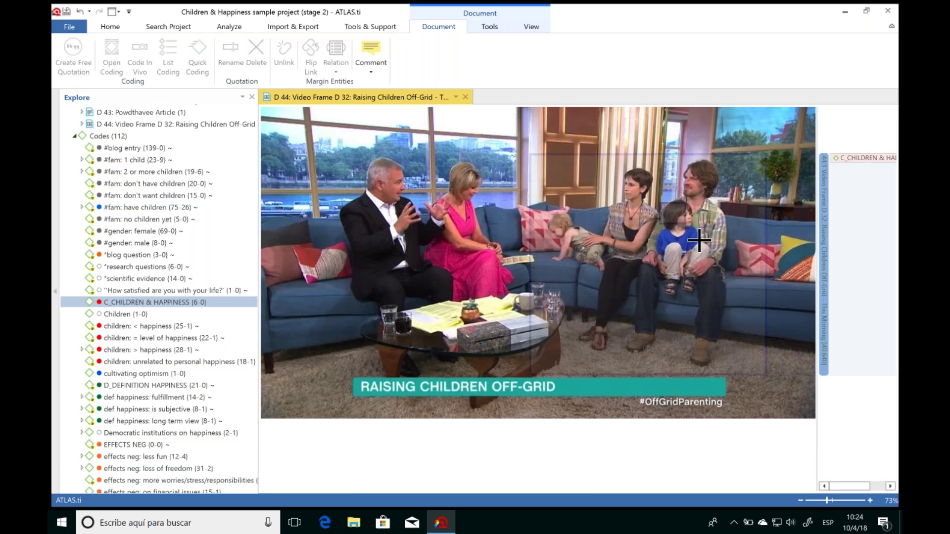
drag(707, 299, 709, 299)
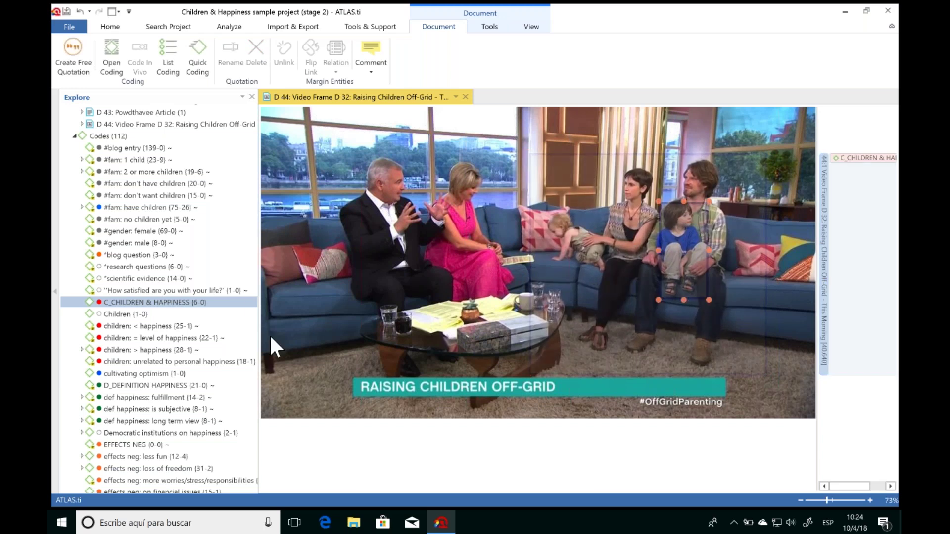
drag(143, 314, 693, 246)
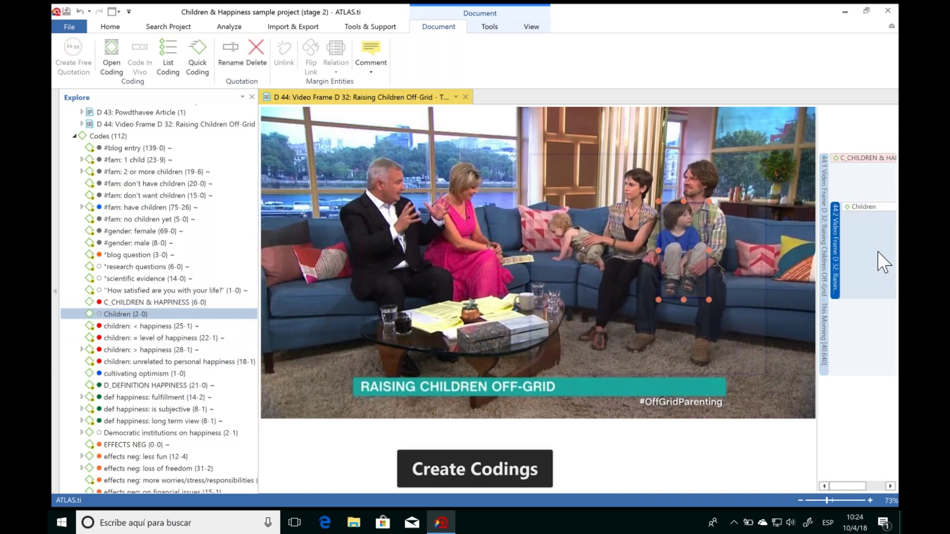
Step: Widen the margin area of D 44 to show the full code labels and select the quotation around the boy
click(814, 134)
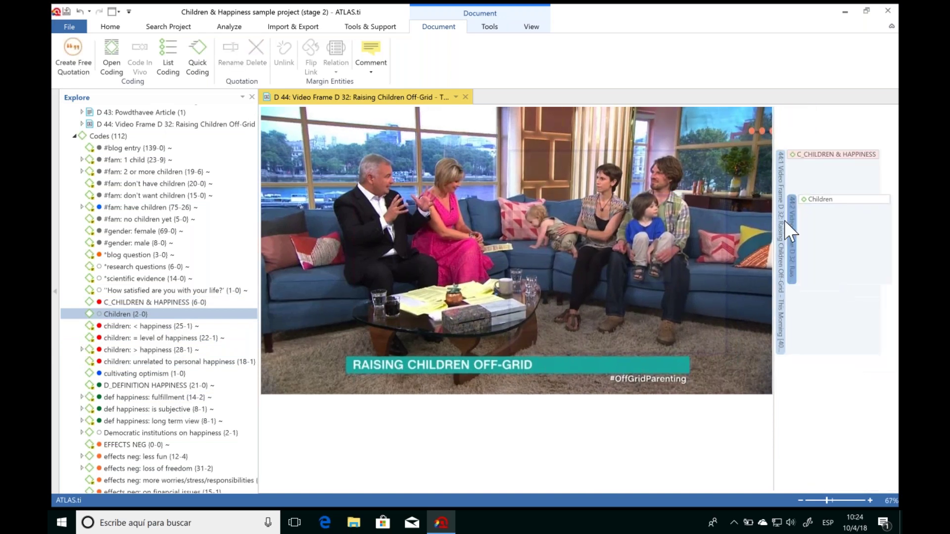
click(794, 223)
click(804, 136)
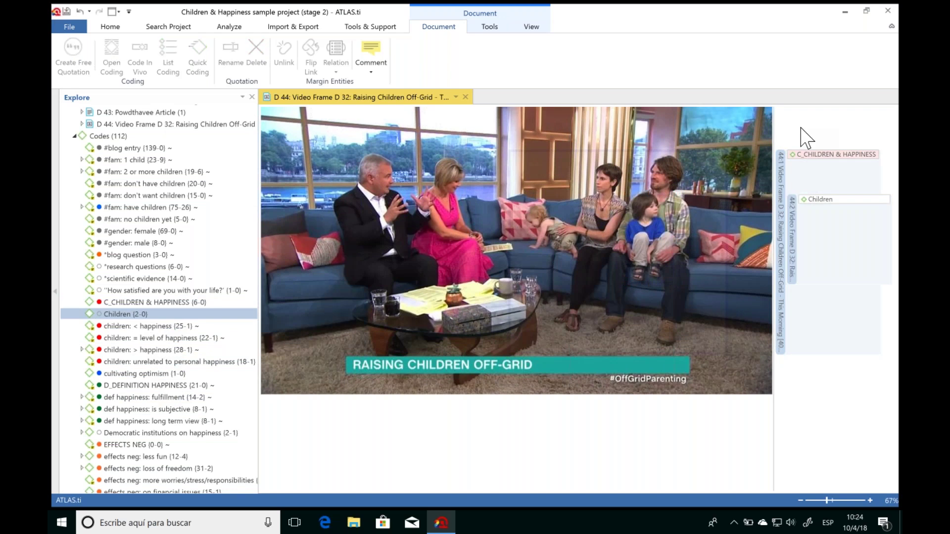
click(793, 237)
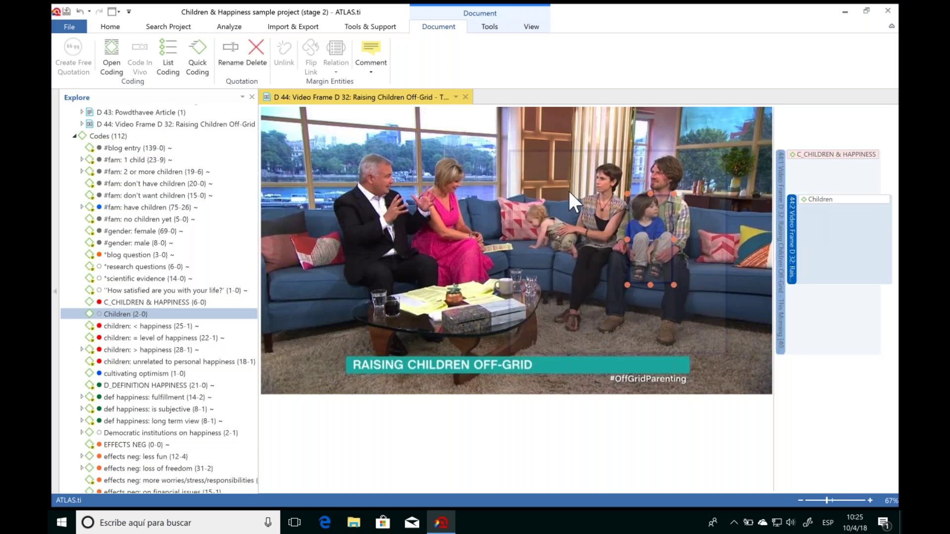
click(110, 28)
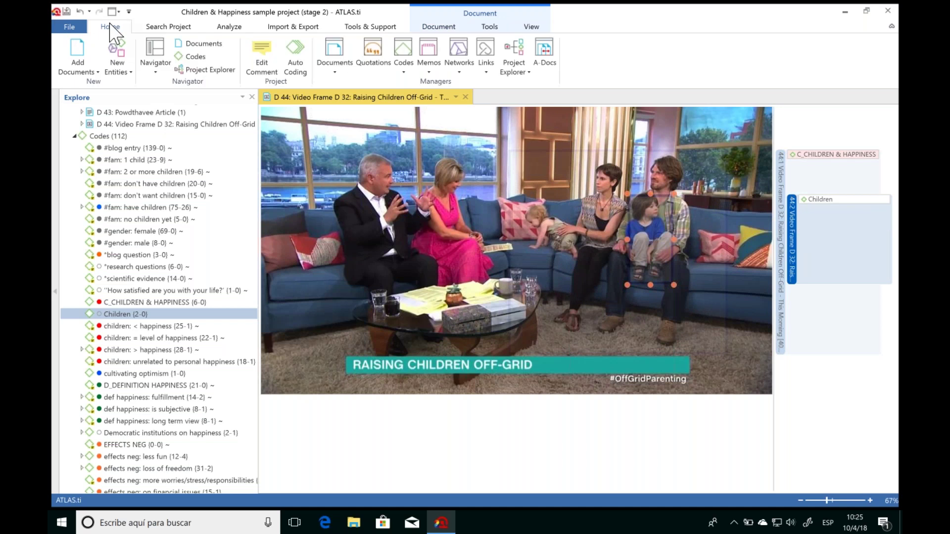
click(117, 56)
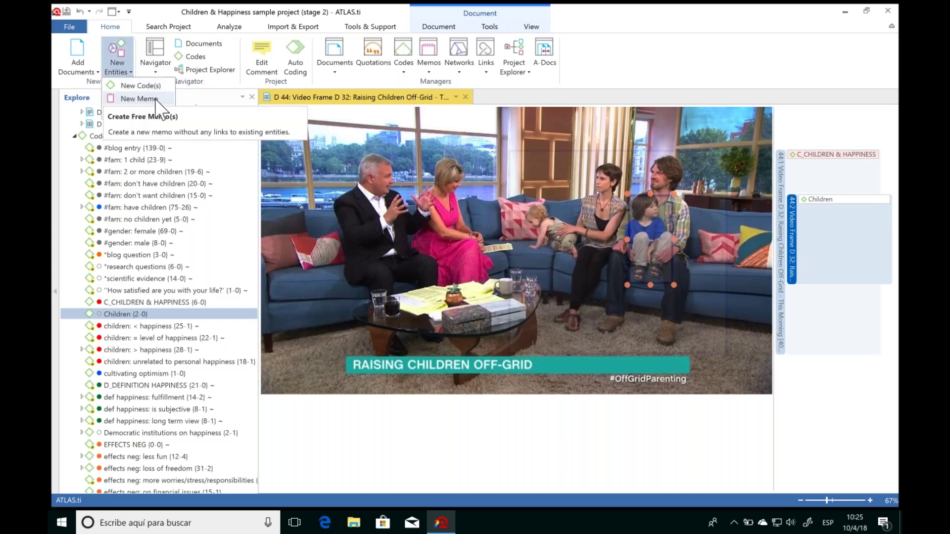
click(138, 98)
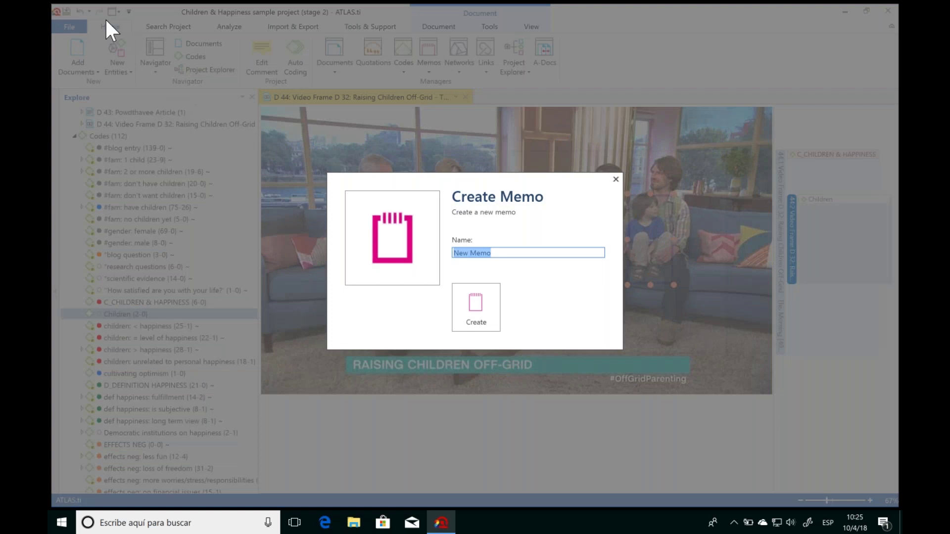
click(616, 180)
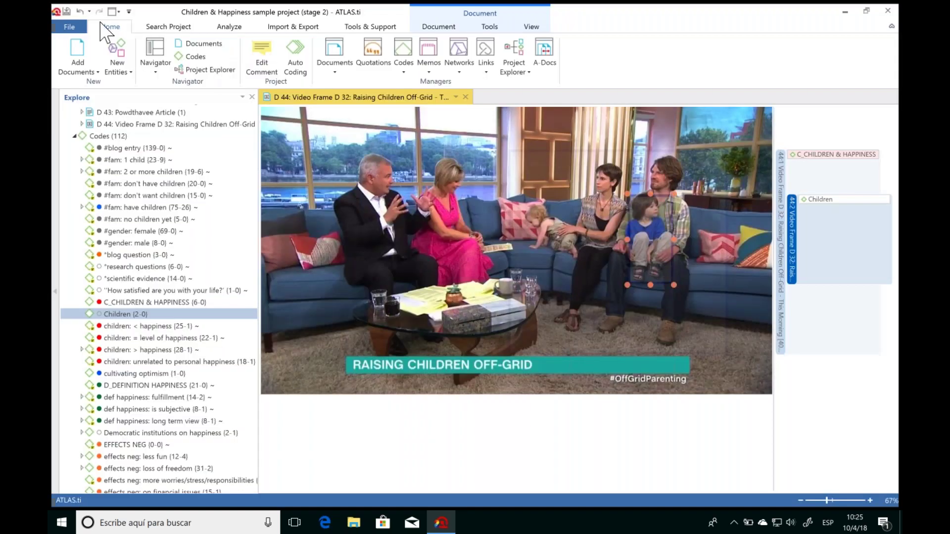
Step: Create a new memo named "Family being interviewed"
click(118, 59)
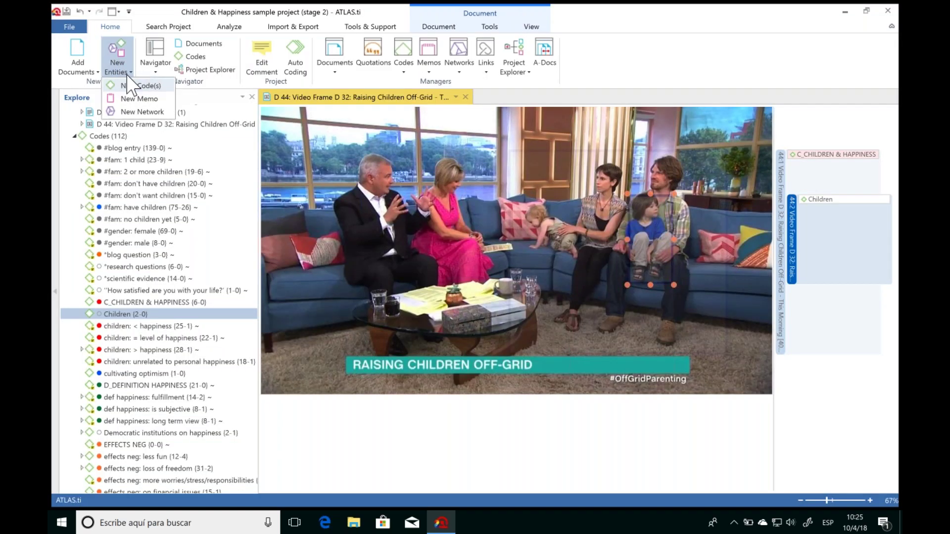
click(136, 98)
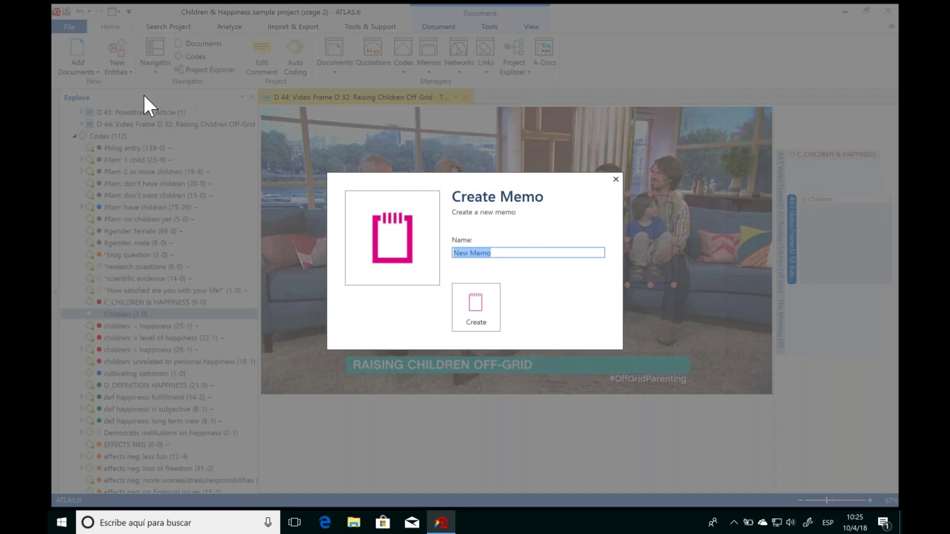
text(Family being interviewed)
click(473, 302)
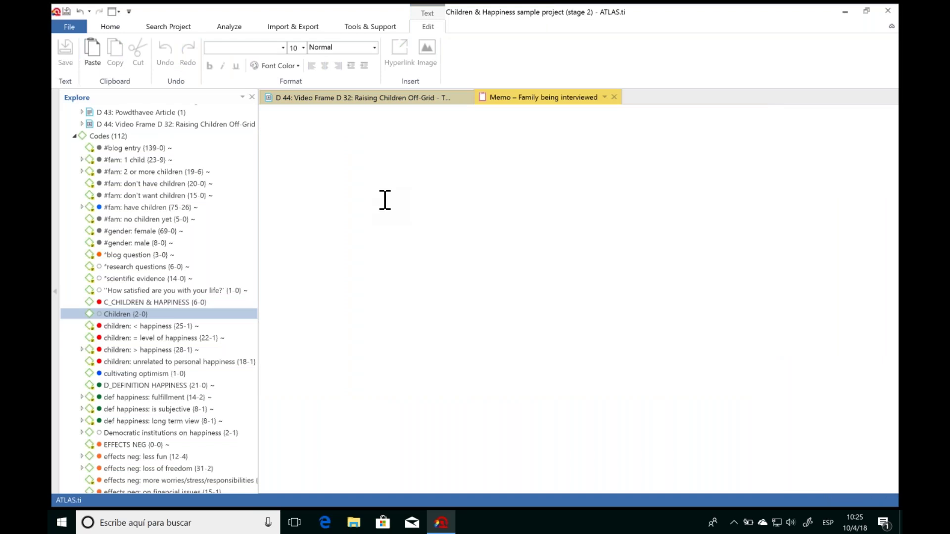
Step: Write "Write our reflections, analyses, descriptions, ideas, doubts, questions, ..." in the memo and save it
text(Write our reflections, a)
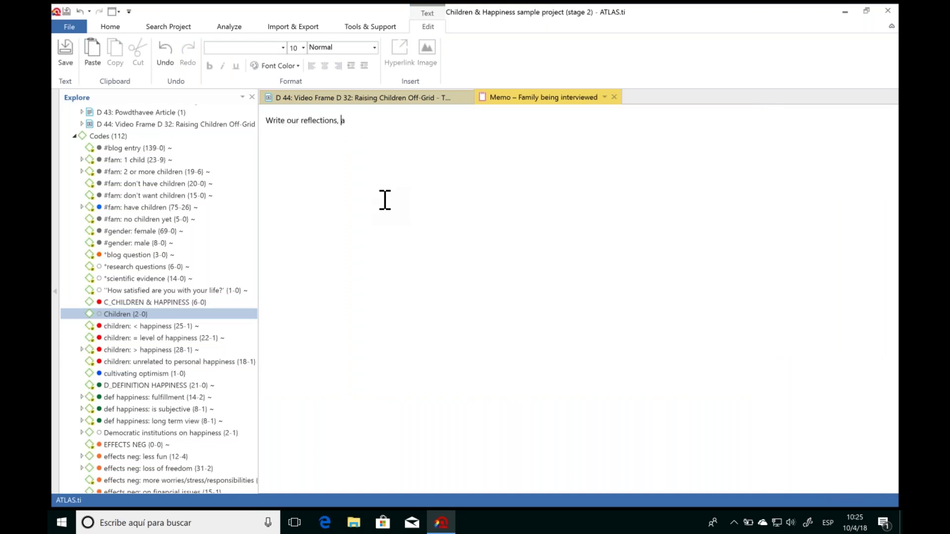
text(nalyses, descriptions, ideas, doubts, questions)
key(BackSpace)
key(BackSpace)
key(BackSpace)
key(BackSpace)
key(BackSpace)
key(BackSpace)
key(BackSpace)
text(estions,)
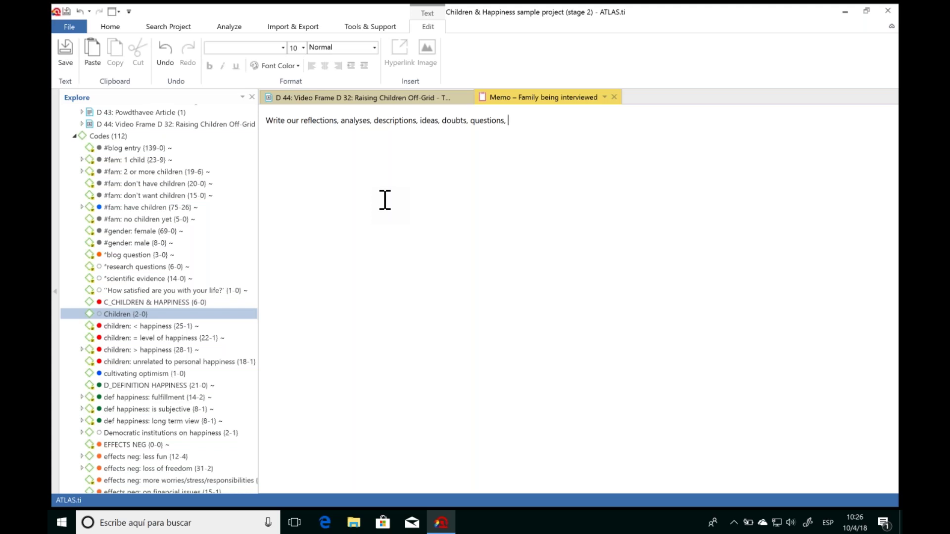
text(...)
key(Return)
key(Return)
click(66, 54)
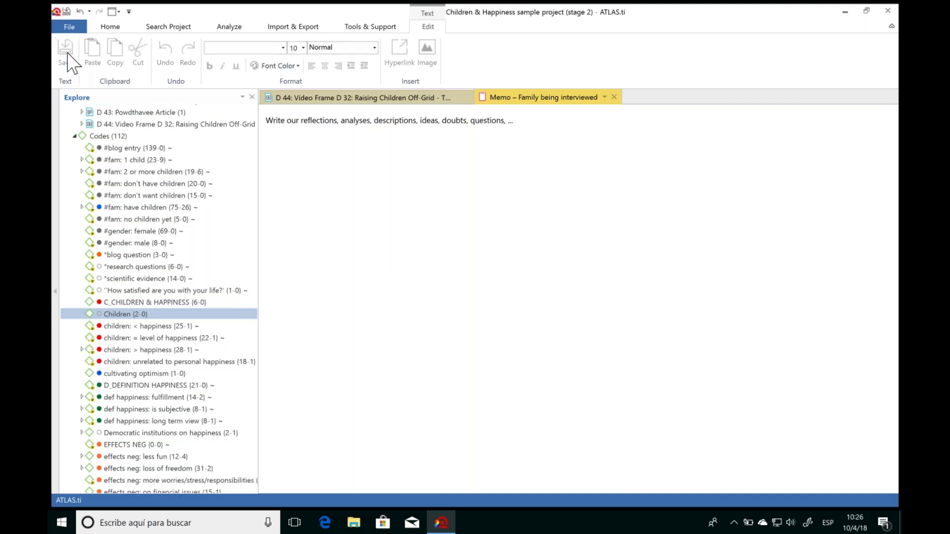
Step: Return to D 44 and select the larger quotation coded with "C_CHILDREN & HAPPINESS"
click(435, 98)
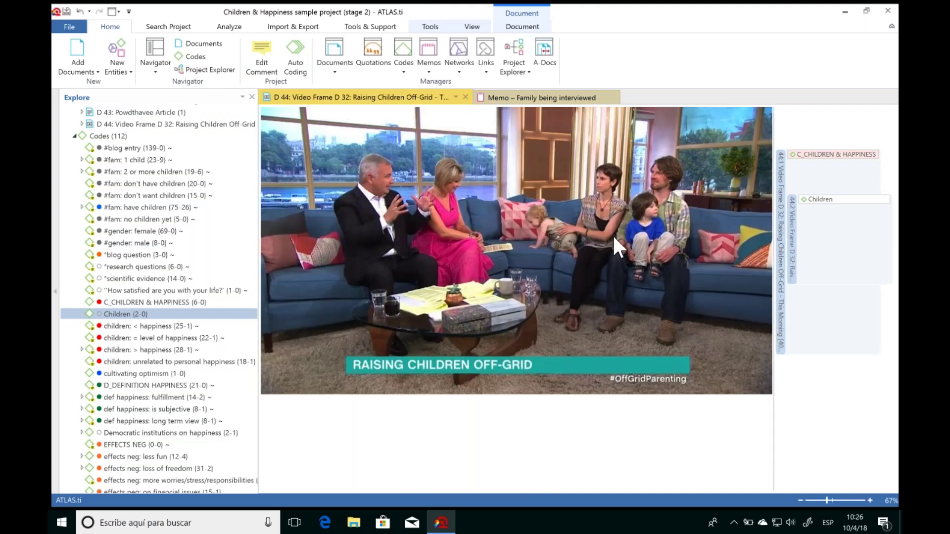
click(785, 238)
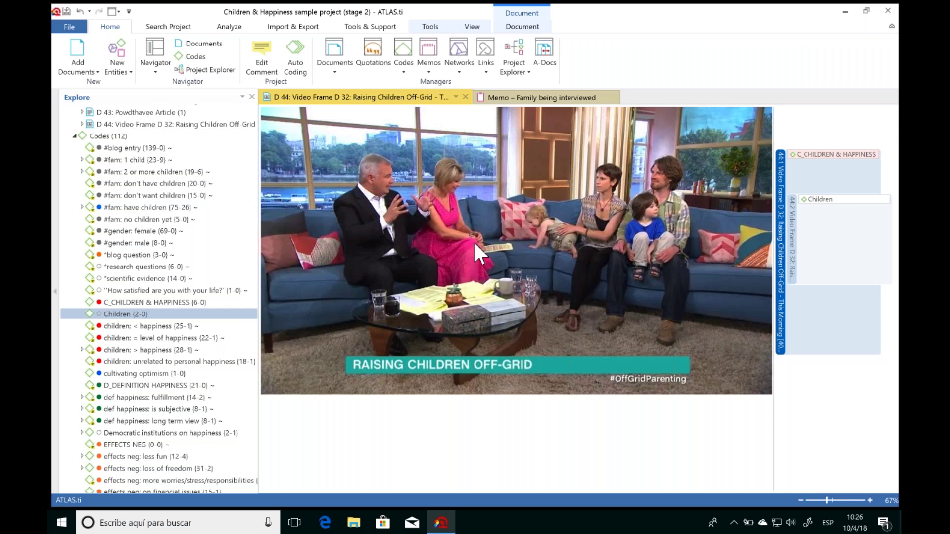
click(534, 97)
click(410, 98)
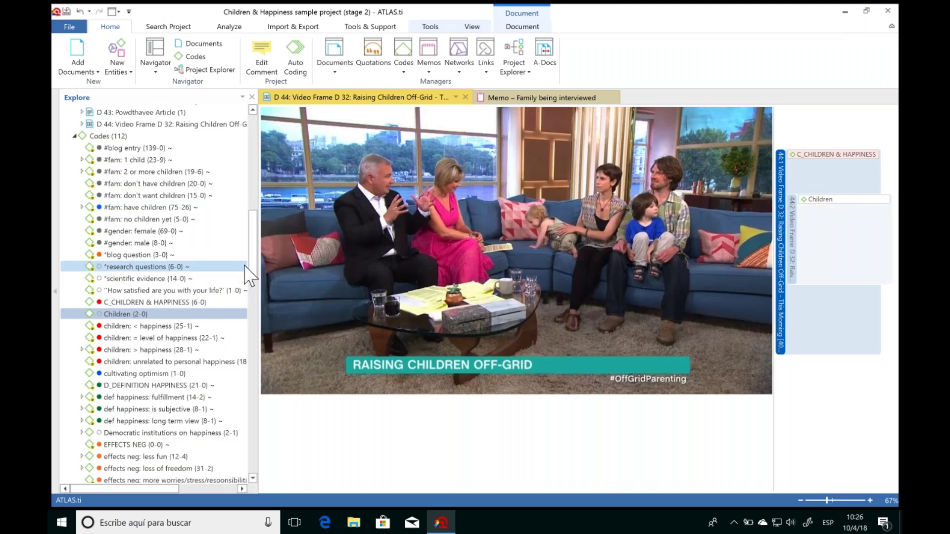
Step: Find the memo "Family being interviewed" in the project's memo list and link it to the selected quotation in D 44
drag(257, 250, 253, 446)
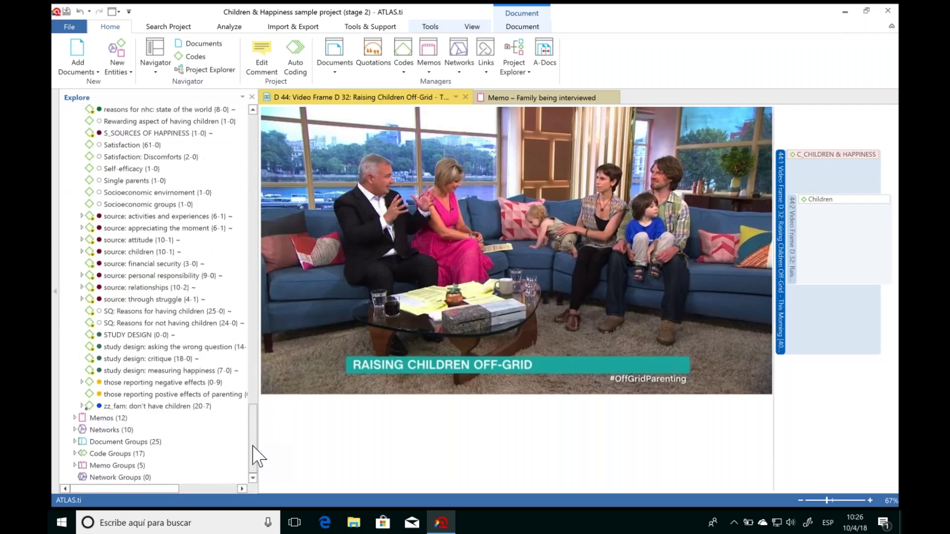
scroll(245, 403, up, 1)
scroll(253, 426, down, 1)
click(74, 418)
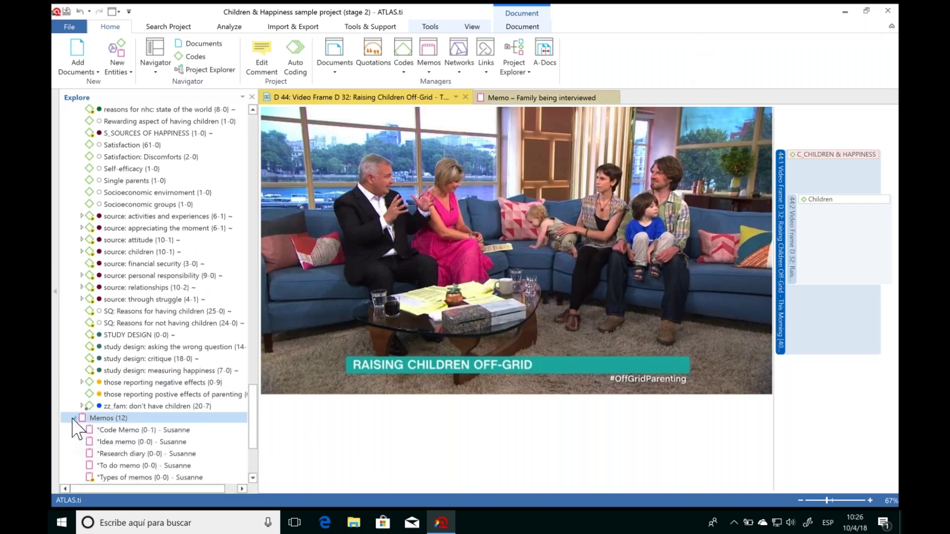
drag(256, 427, 256, 452)
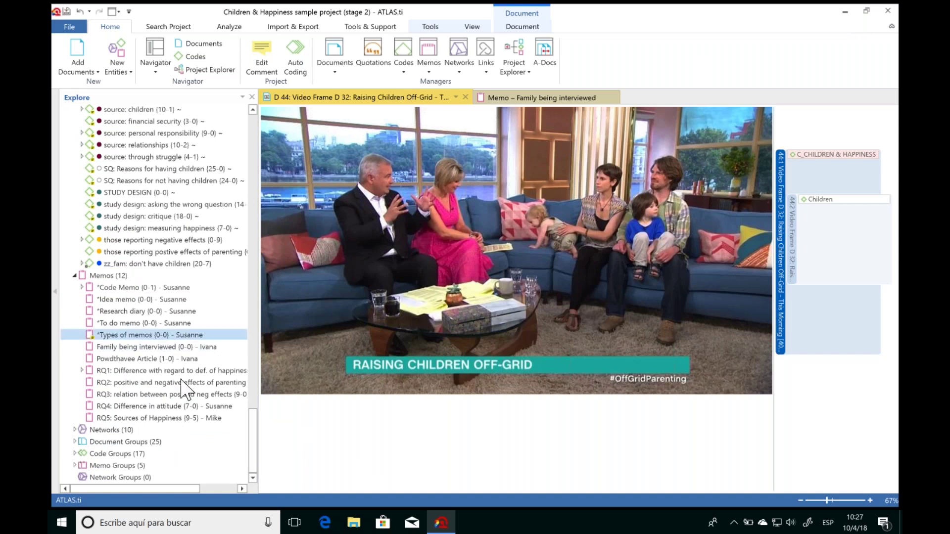
scroll(156, 354, up, 1)
click(155, 345)
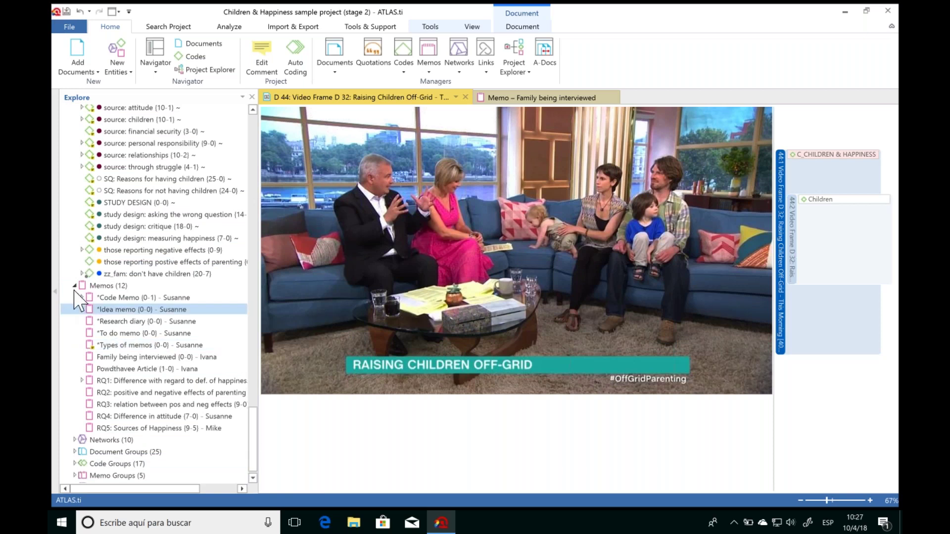
click(125, 358)
drag(125, 357, 784, 186)
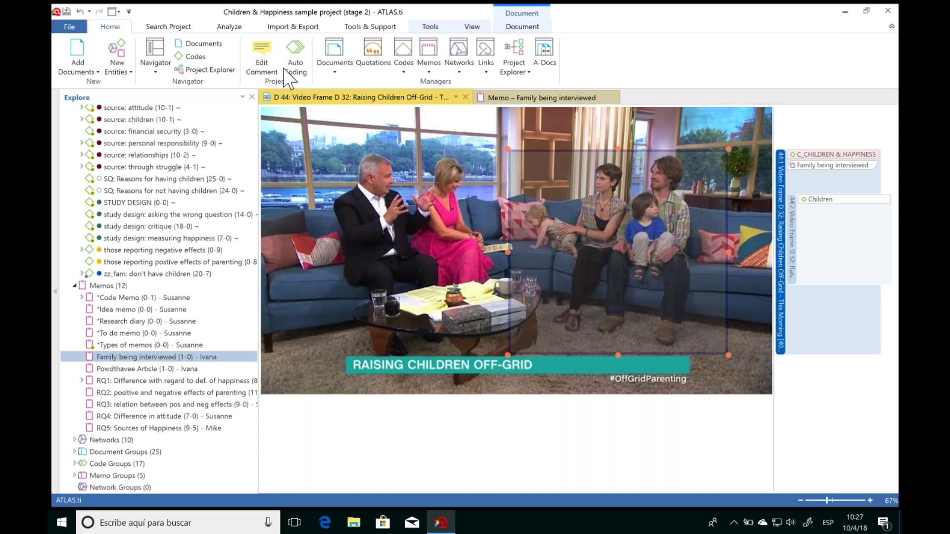
Step: Collapse the Documents and Codes branches of the project tree and close both D 44 and the memo
drag(252, 435, 251, 111)
click(75, 124)
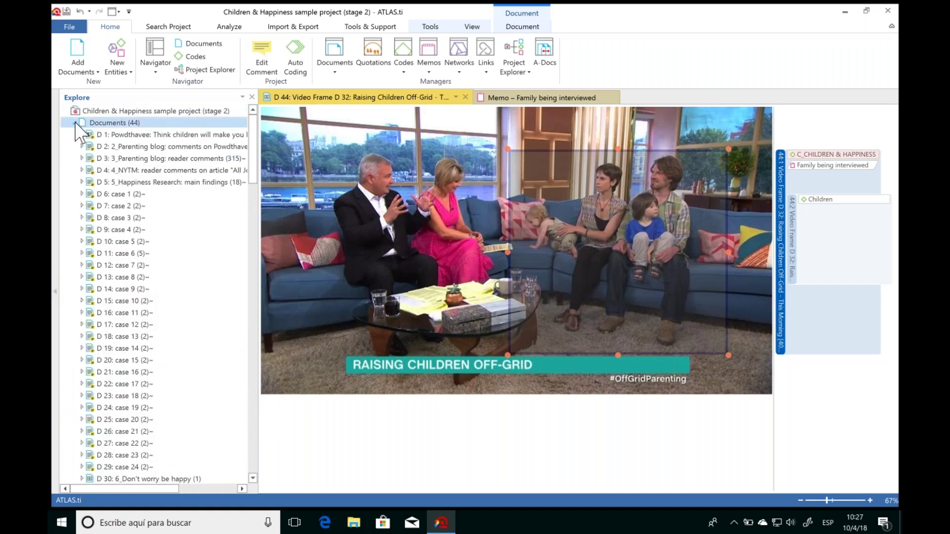
click(74, 135)
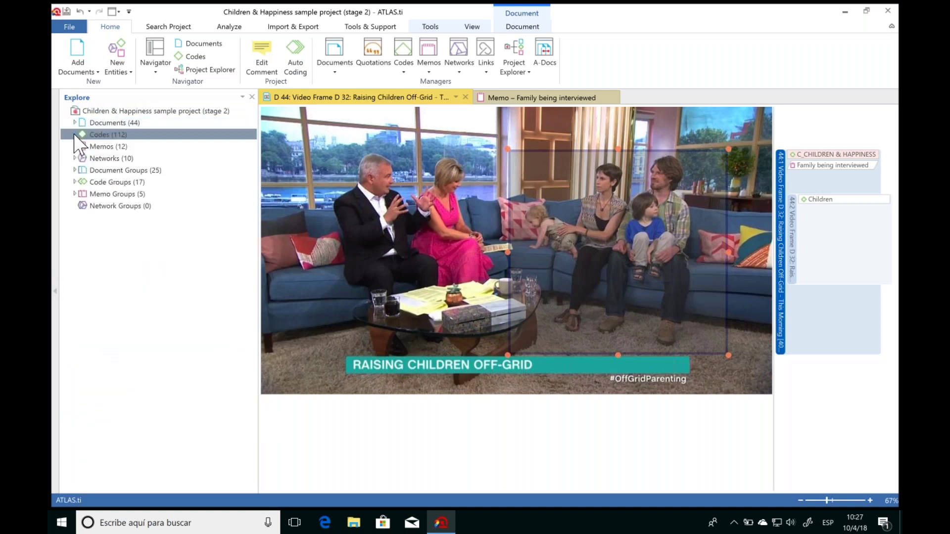
click(465, 97)
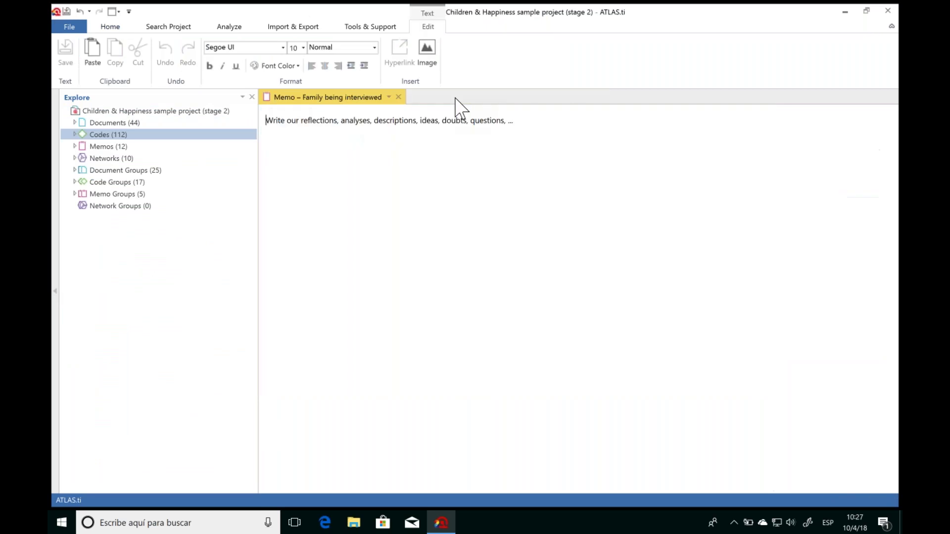
click(399, 97)
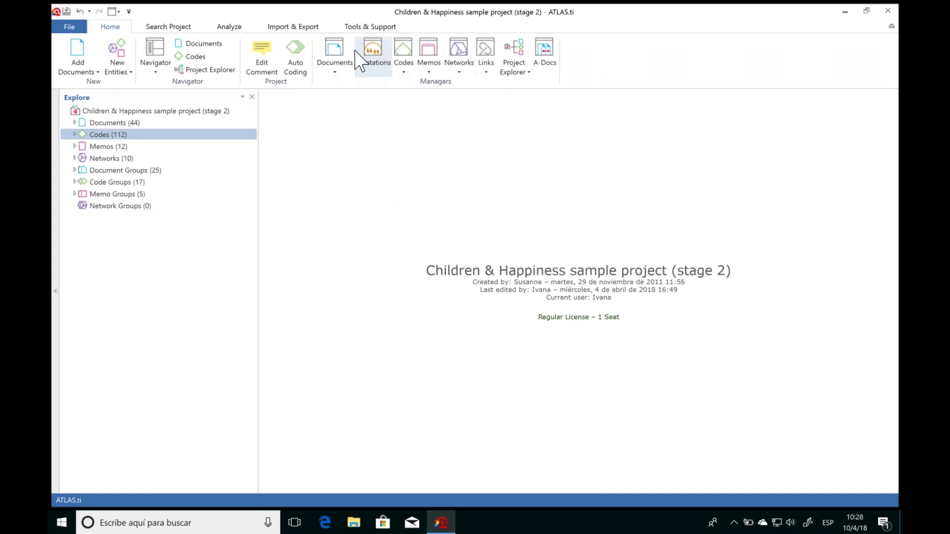
Step: Open the Code Manager, trying it docked in the main window before returning it to a floating window
click(403, 50)
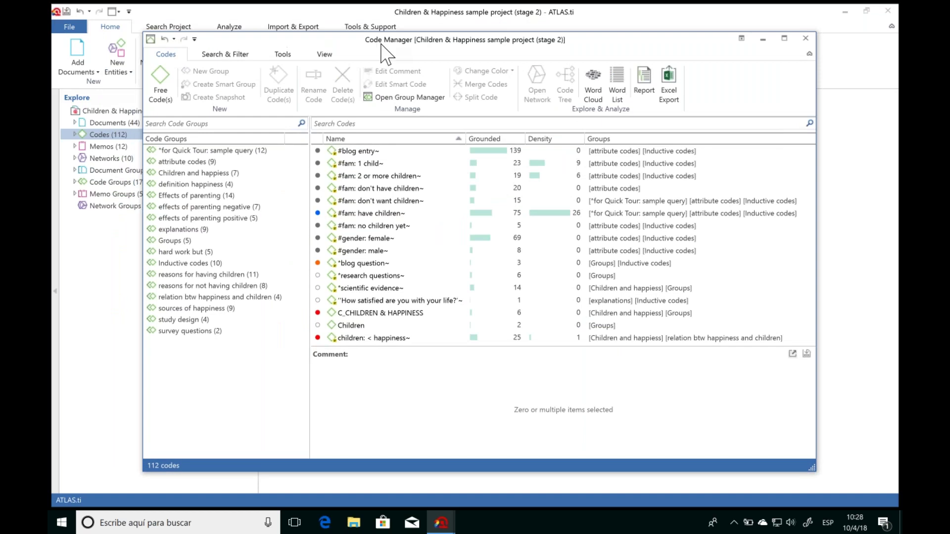
drag(327, 41, 283, 44)
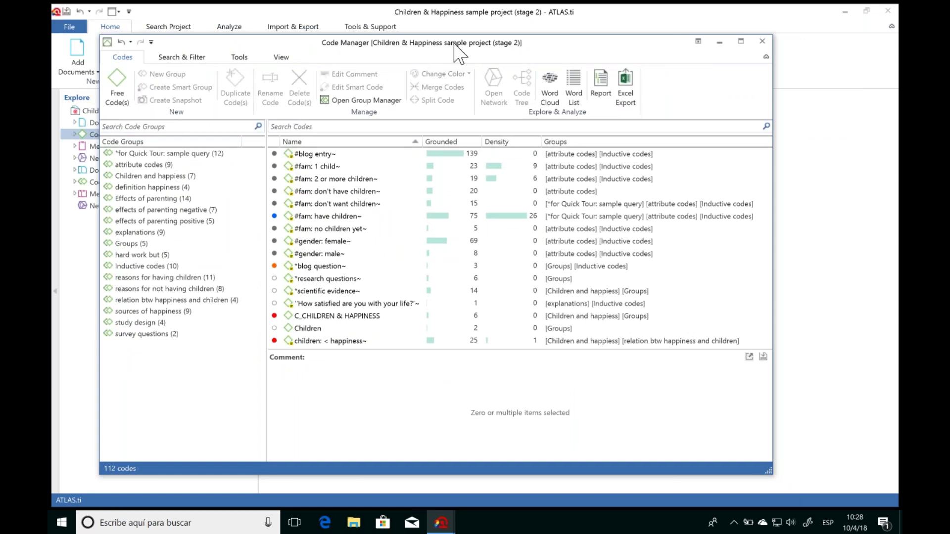
click(694, 46)
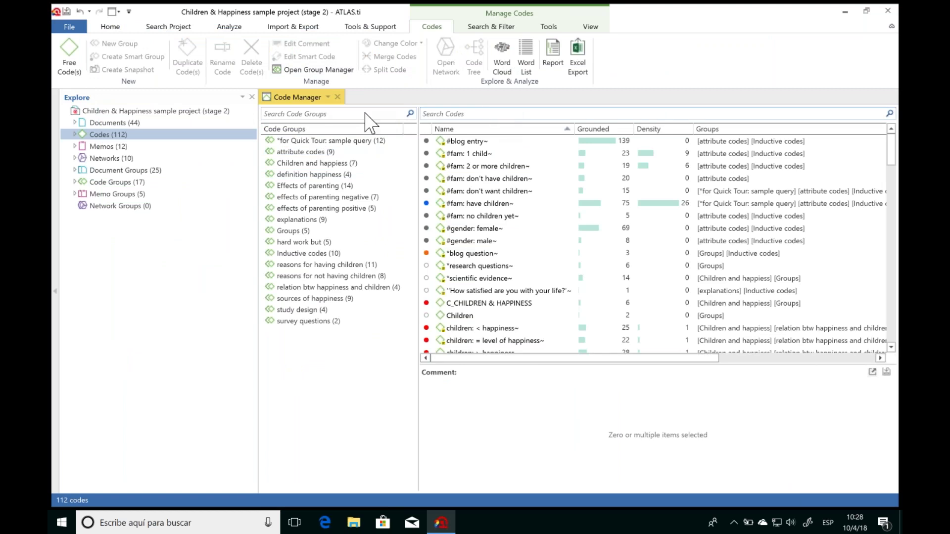
click(328, 97)
click(357, 152)
mouse_move(416, 51)
mouse_down()
mouse_move(444, 51)
mouse_move(432, 52)
mouse_up()
click(551, 245)
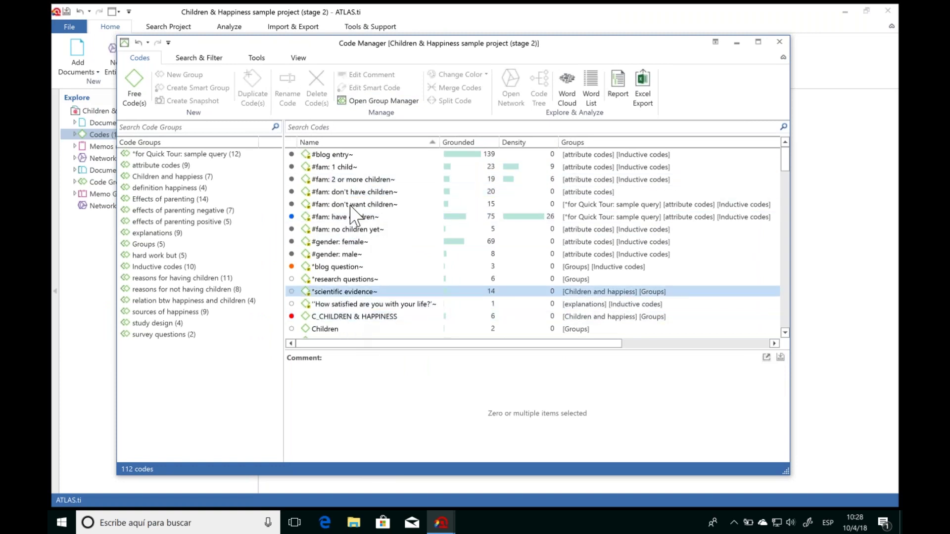
Step: Examine the "#blog entry" code's comment, groups, authorship and creation and modification dates in the Code Manager
click(348, 156)
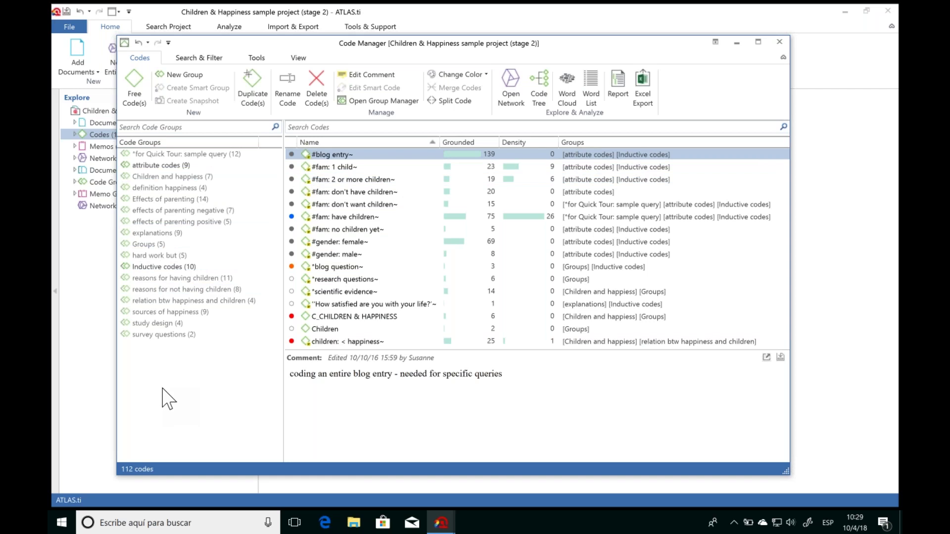
drag(398, 343, 574, 344)
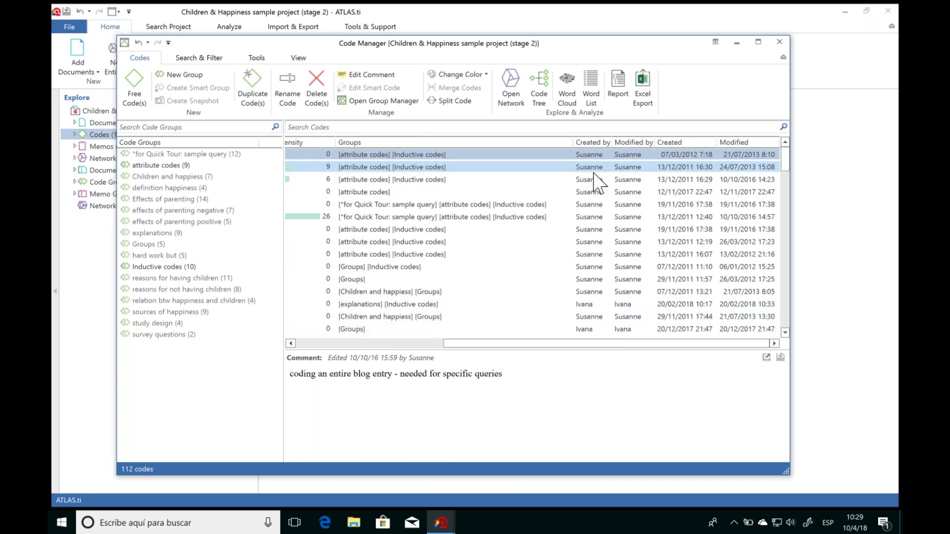
scroll(516, 282, left, 2)
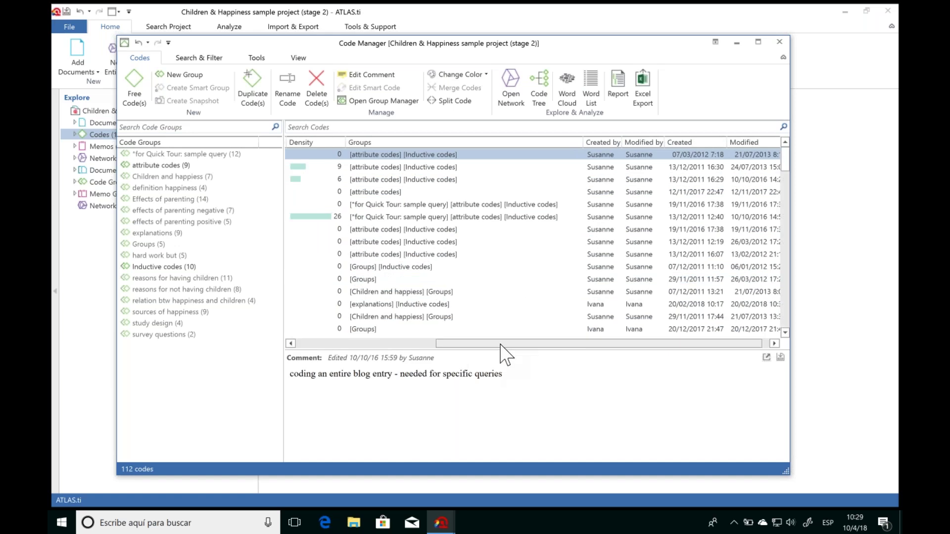
scroll(411, 345, left, 3)
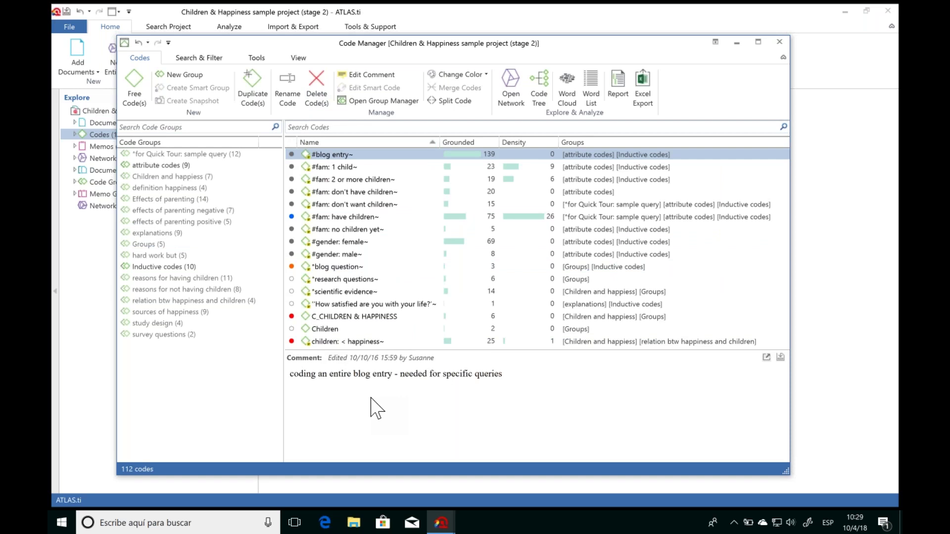
Step: Review the comments of several codes, including "#fam: 2 or more children", "*research questions" and "How satisfied are you with your life?"
ctrl+click(336, 169)
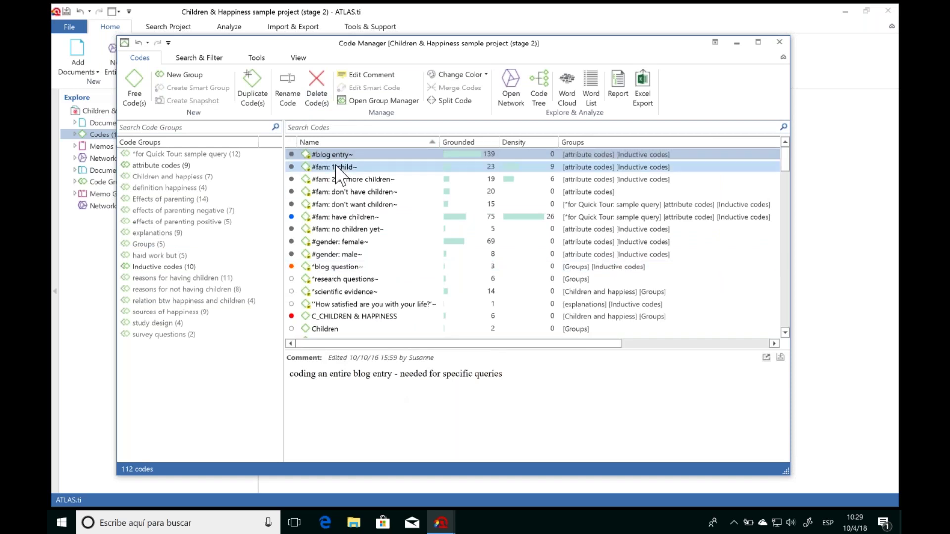
click(336, 168)
click(340, 180)
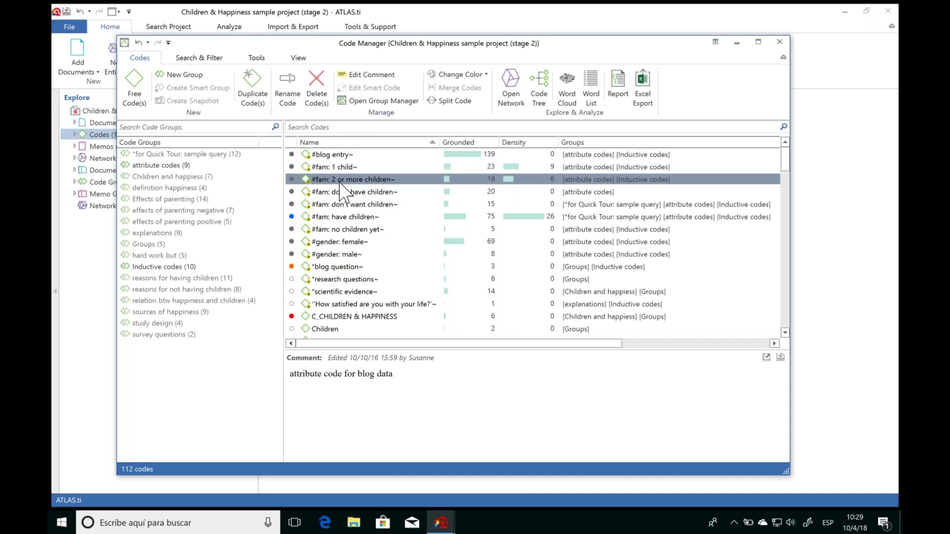
click(340, 217)
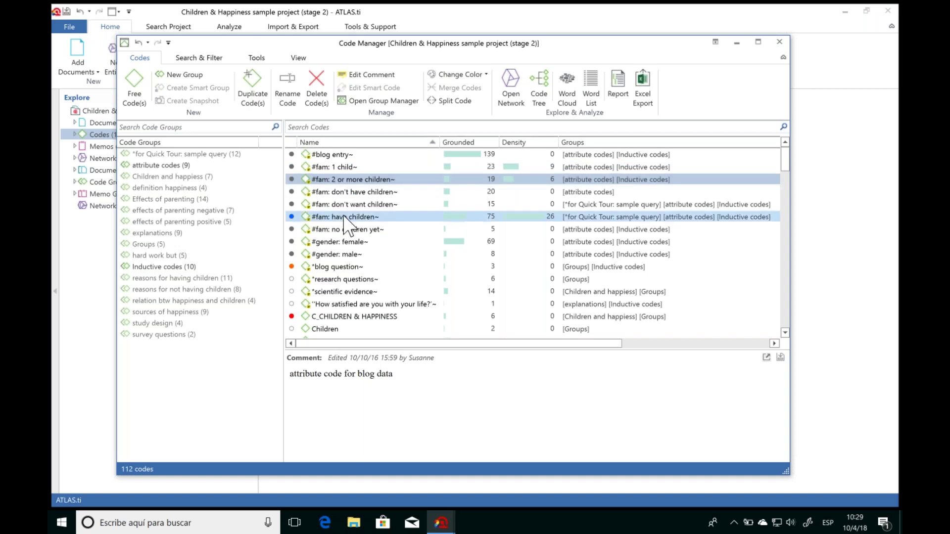
click(339, 280)
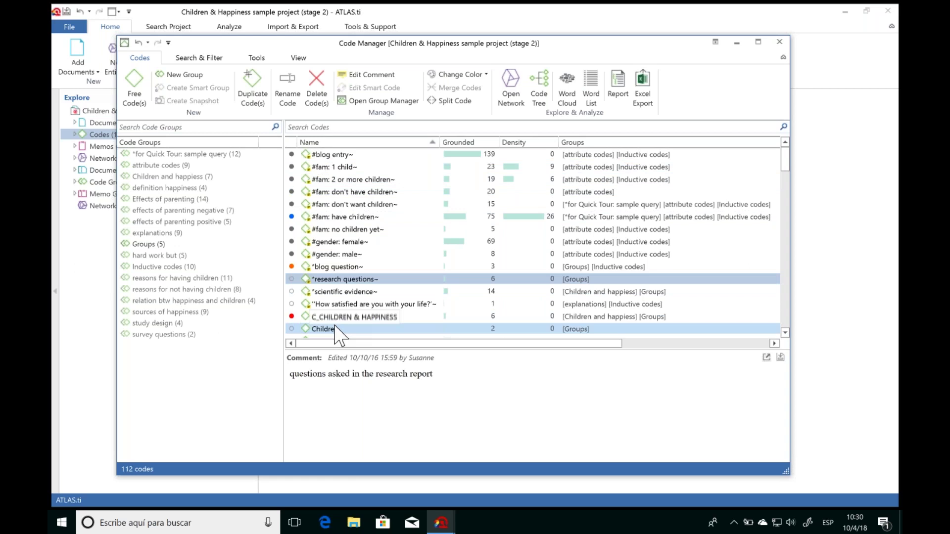
click(355, 305)
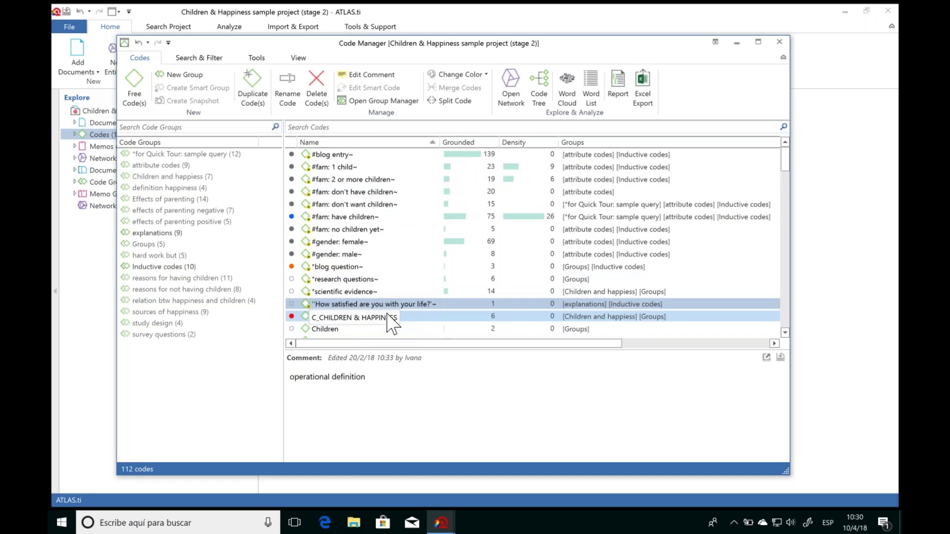
Step: Add the comment "Operational defintion: what it refers to, how and when it should be associated to a quotation..." to the "Children" code
click(324, 329)
click(320, 377)
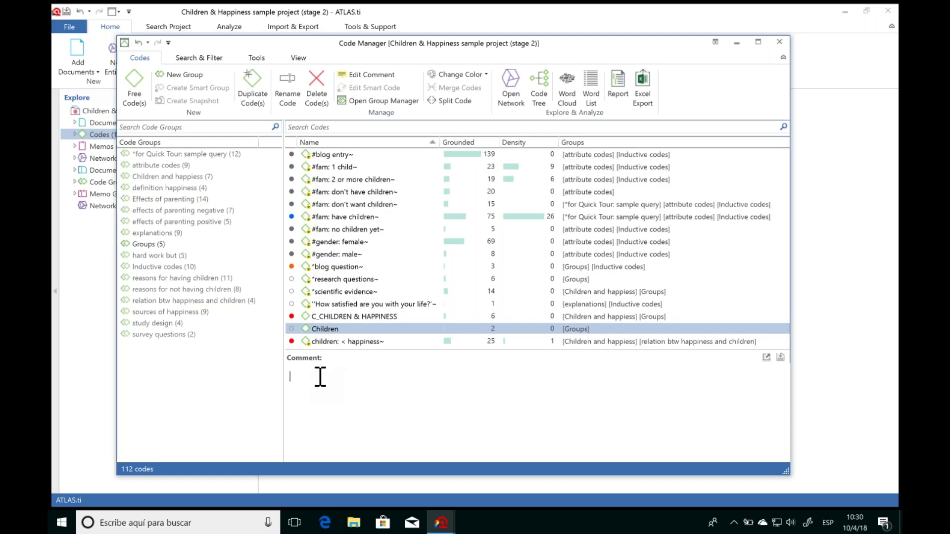
text(Operational defintion: what it refers to, how and when)
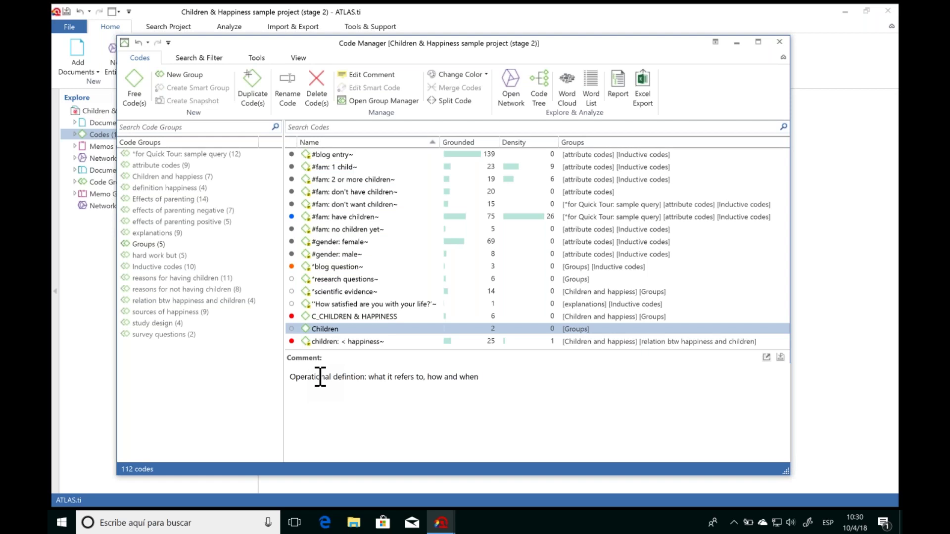
text( it should be associated toa)
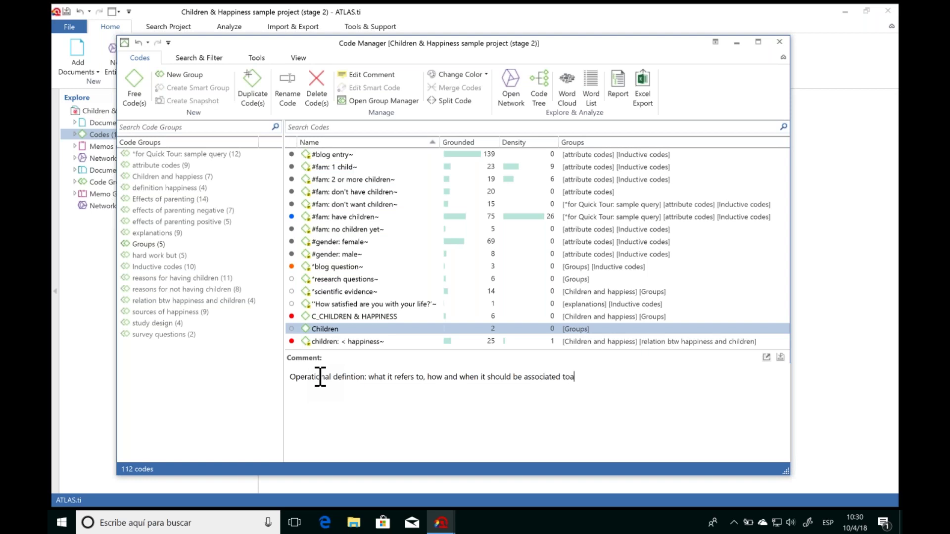
key(BackSpace)
text(a quotations)
key(BackSpace)
text(...)
Step: Read the comments of the codes relating children to happiness, including "children: = level of happiness"
scroll(776, 179, down, 2)
click(366, 292)
click(369, 304)
click(371, 316)
click(364, 302)
drag(785, 168, 783, 139)
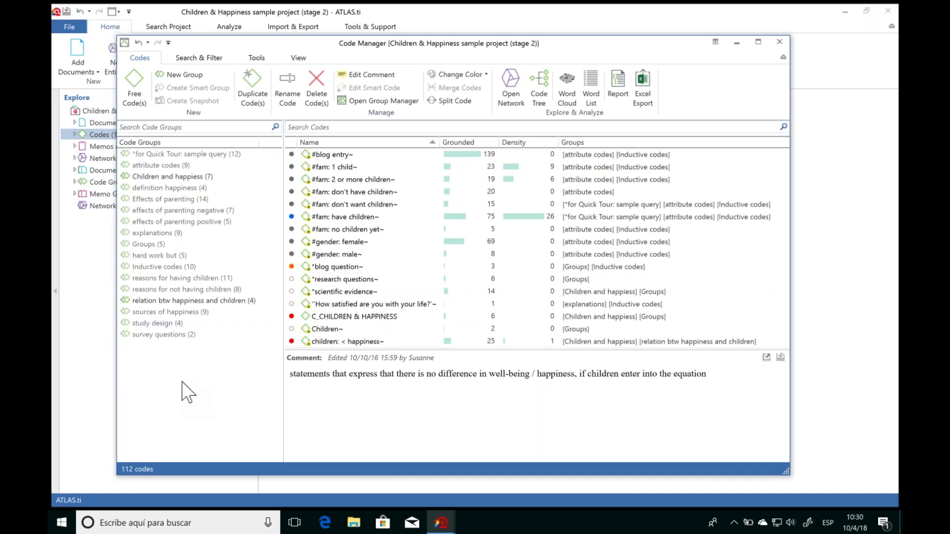
Step: Create a code group named "Descriptive codes" from the codes "#blog entry" through "#gender: male" and filter the code list by it
click(346, 253)
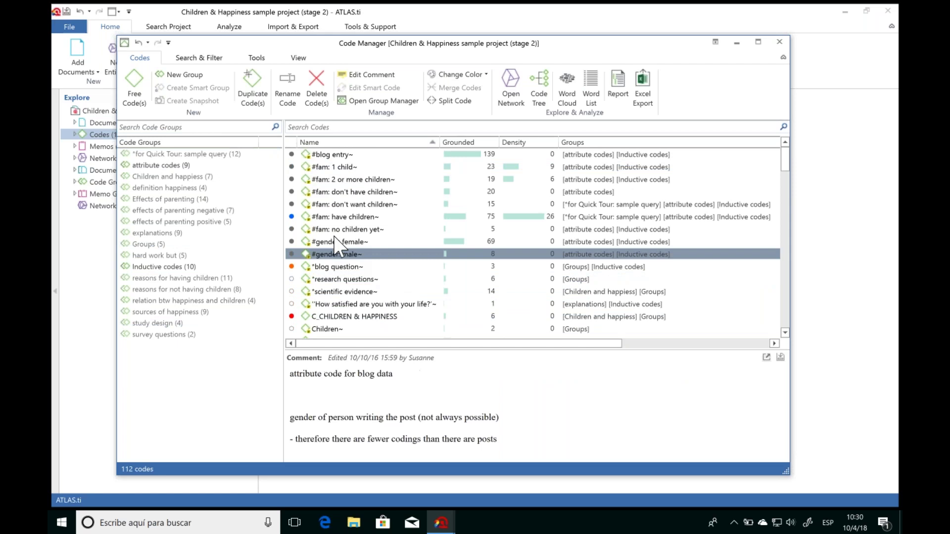
shift+click(327, 154)
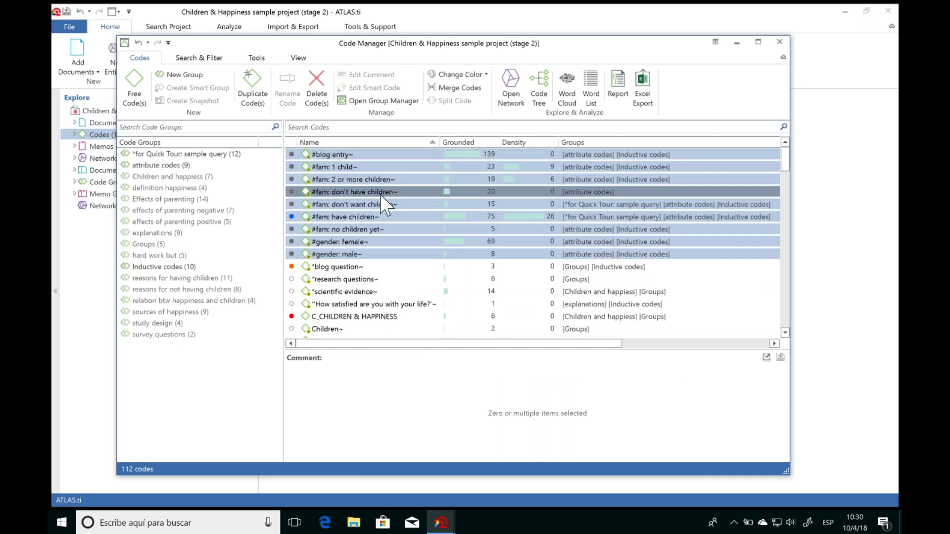
drag(347, 216, 174, 403)
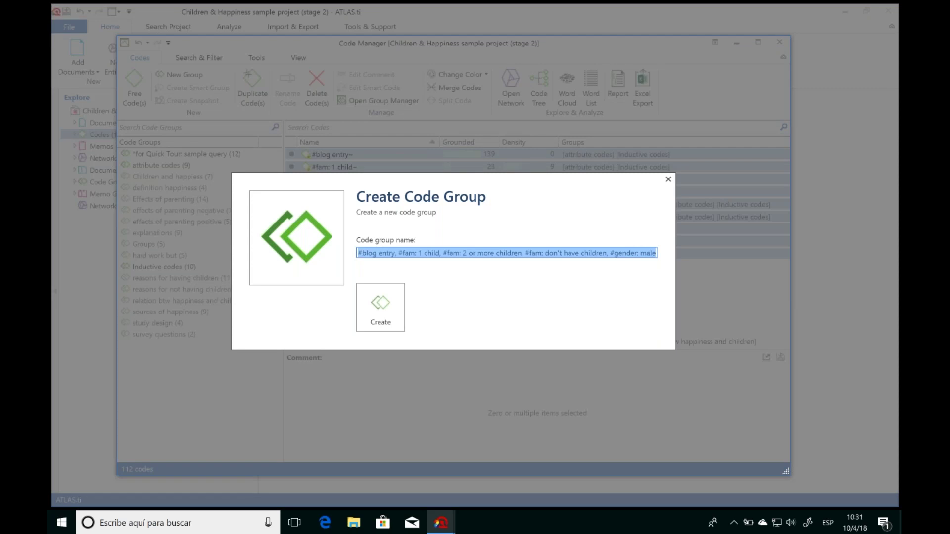
text(Descriptive codes)
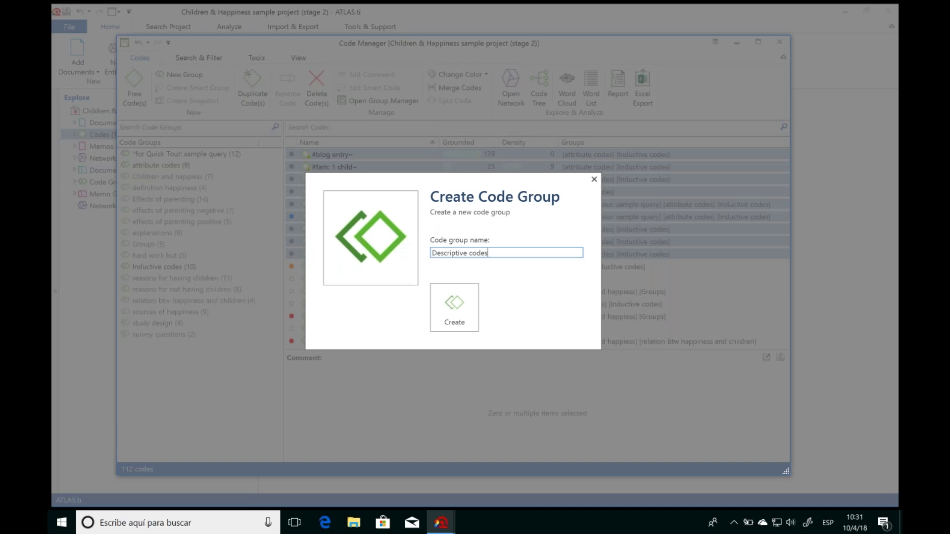
key(Return)
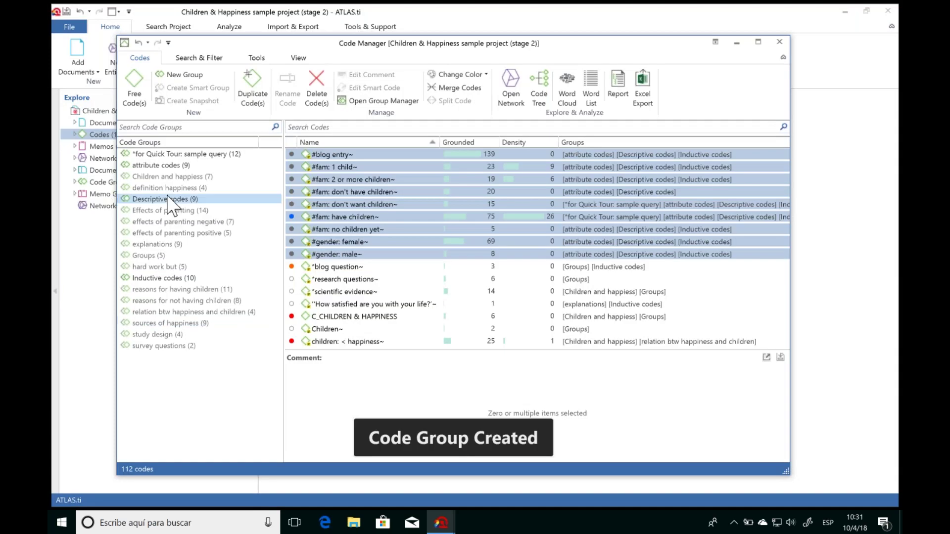
click(167, 198)
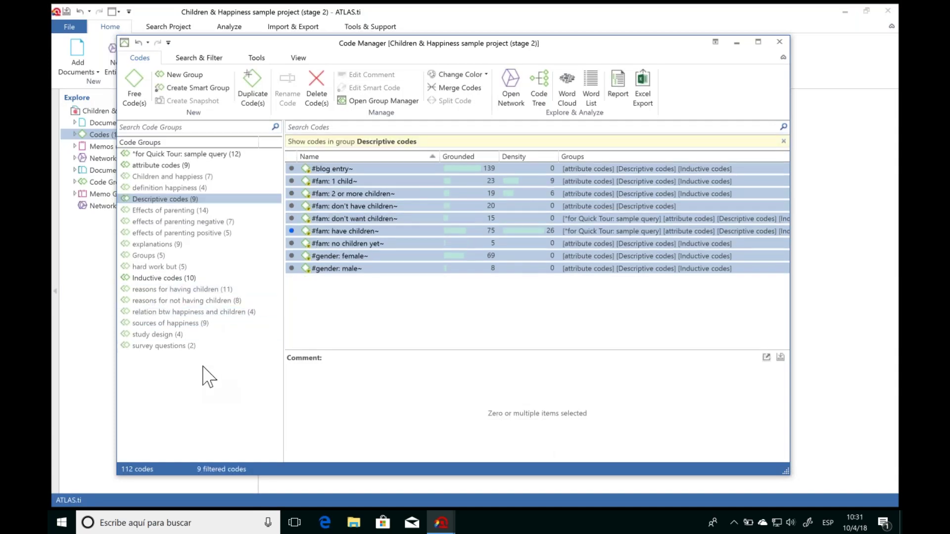
Step: Clear the code group filter and add the "*blog question" code to the "Descriptive codes" group
click(180, 221)
click(179, 233)
click(174, 244)
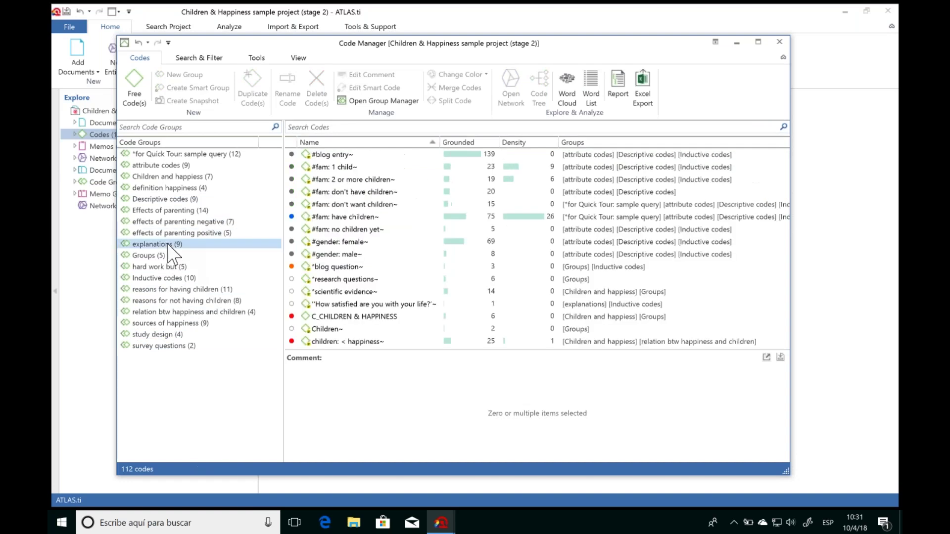
click(173, 431)
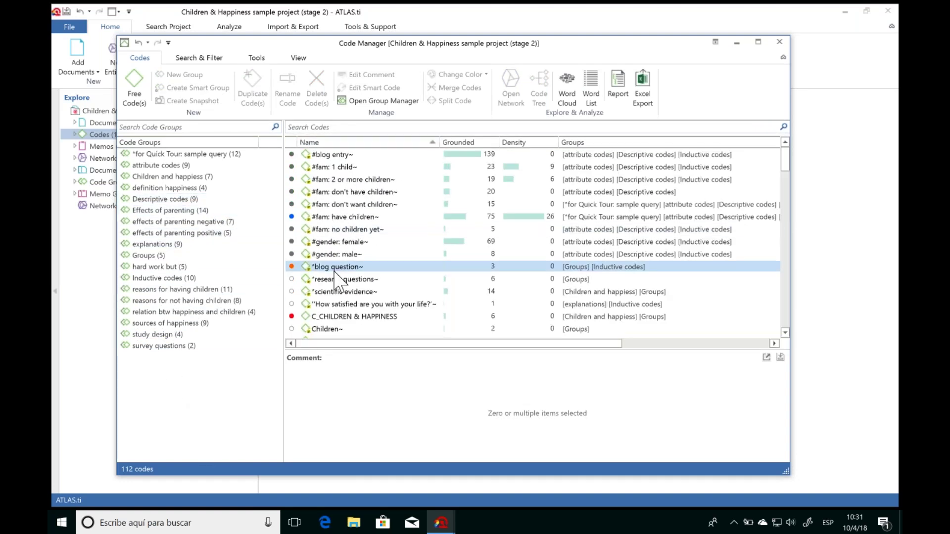
click(335, 270)
drag(158, 199, 159, 200)
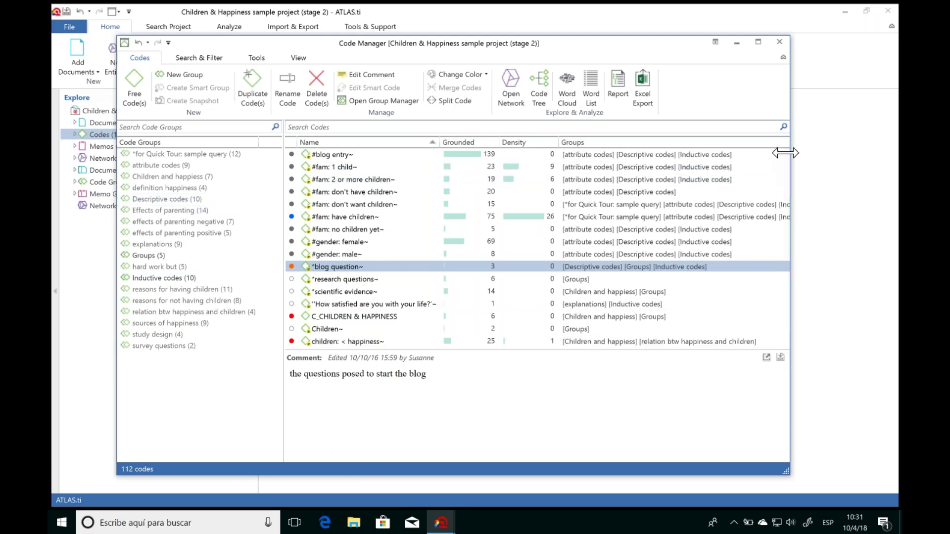
Step: Rename the code "Democratic institutions on happiness" to "#Democratic institutions on happiness"
scroll(785, 168, down, 1)
drag(784, 165, 785, 184)
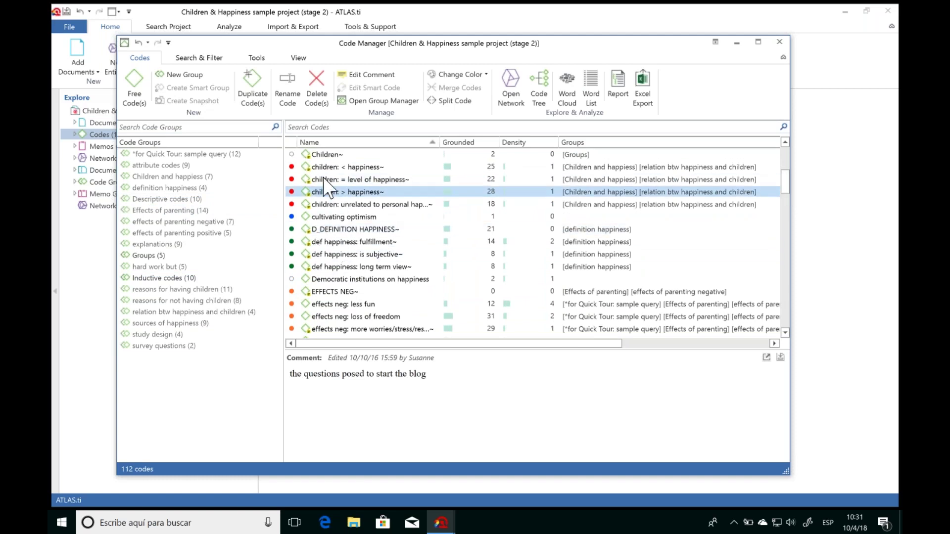
click(337, 279)
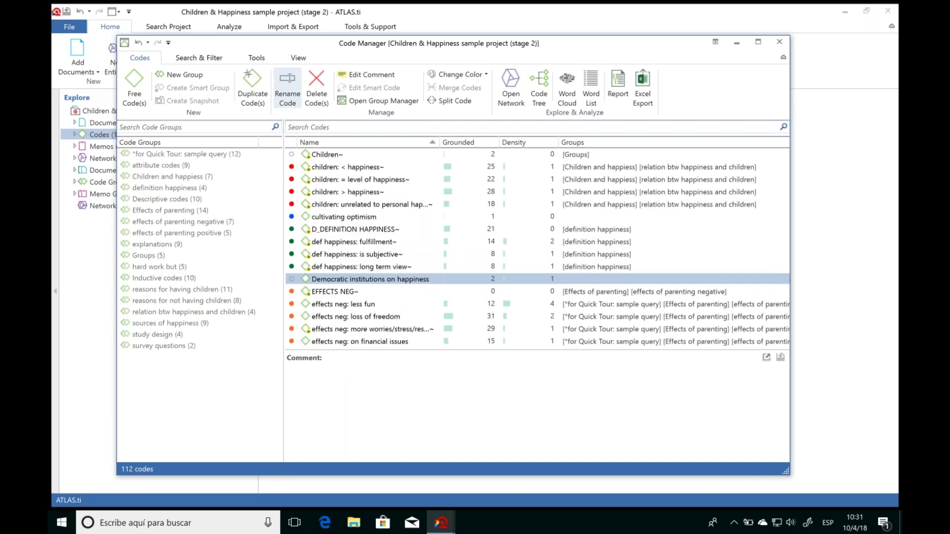
click(287, 90)
click(424, 253)
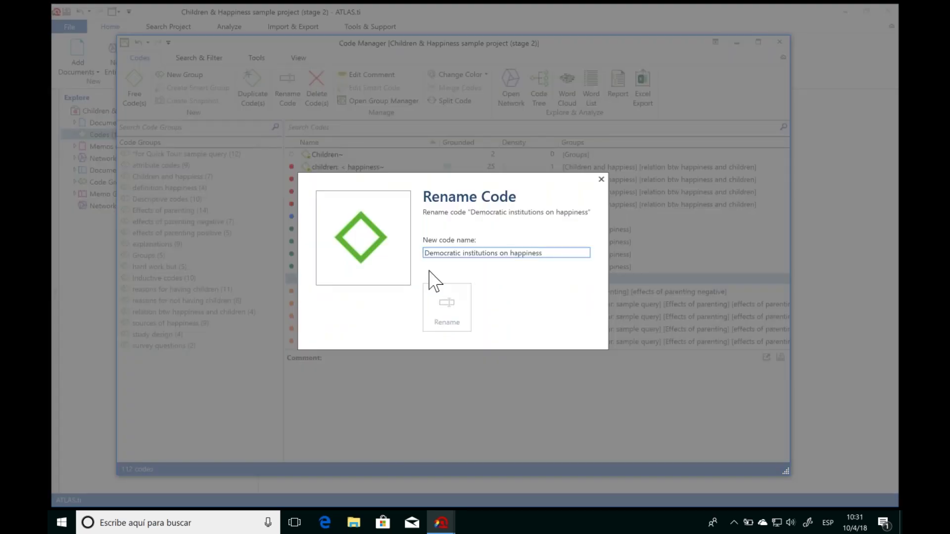
text(#)
key(Return)
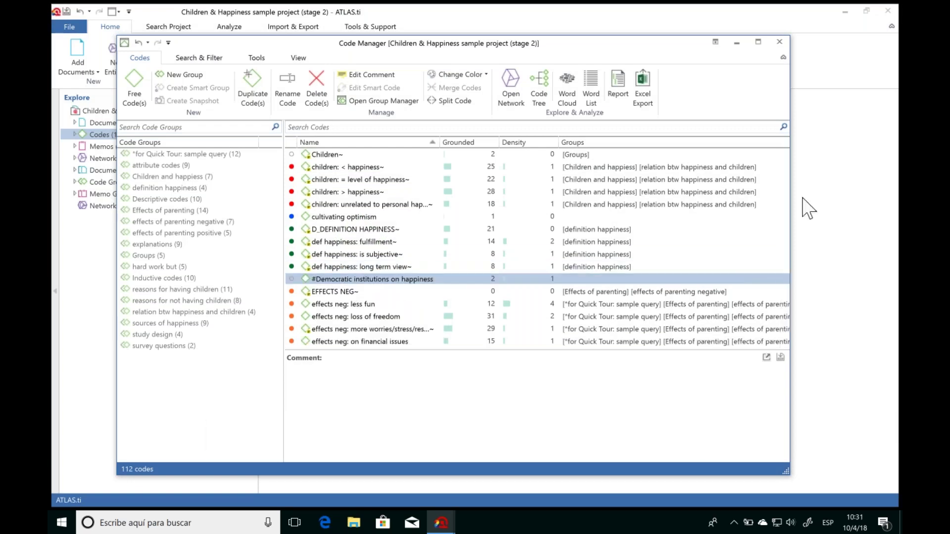
Step: Review the negative and positive parenting effect codes, including "effects neg: on self" and "effects pos: fulfilment", with their comments and groups
scroll(784, 188, down, 1)
scroll(789, 197, down, 6)
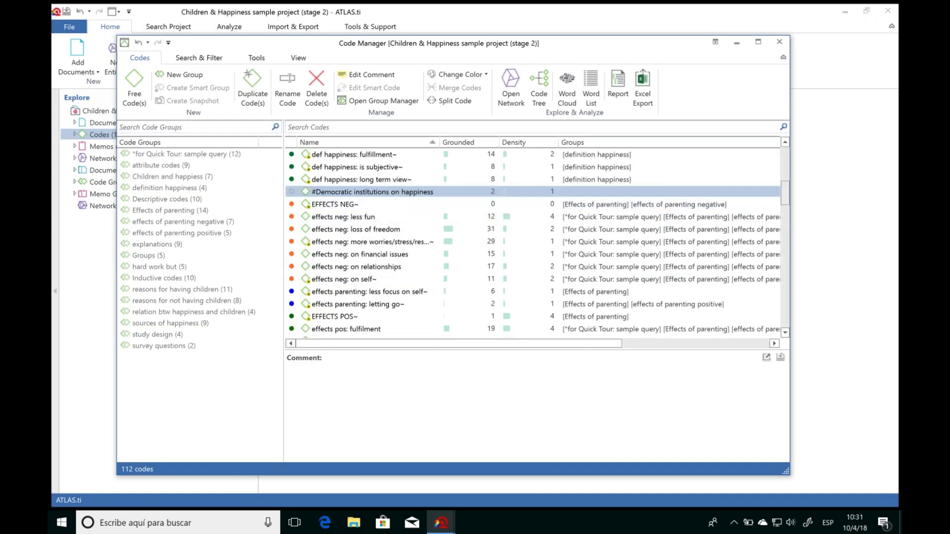
drag(782, 194, 782, 214)
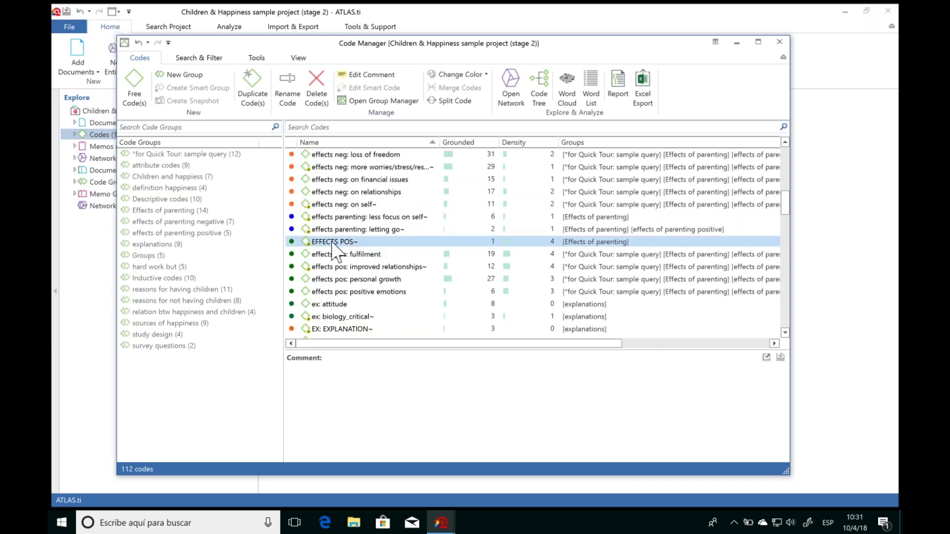
click(366, 168)
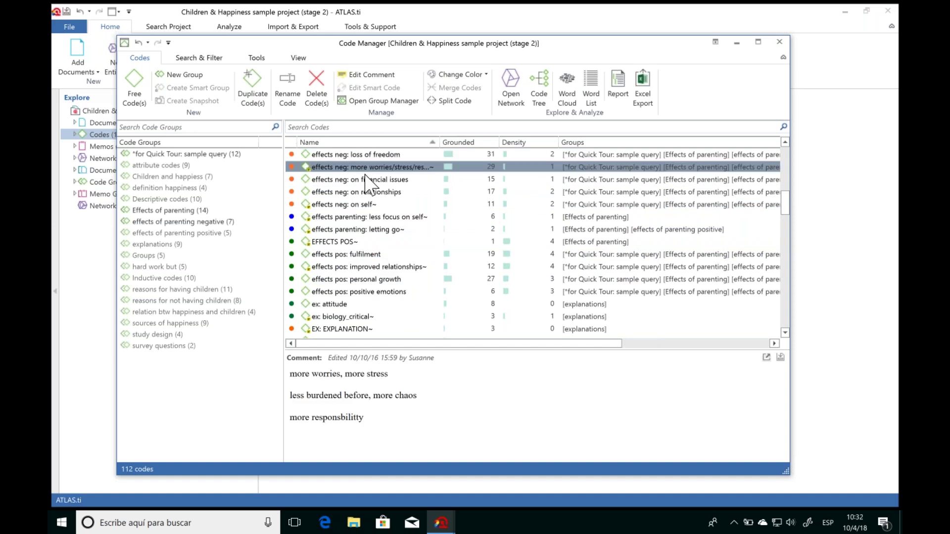
click(367, 180)
click(367, 204)
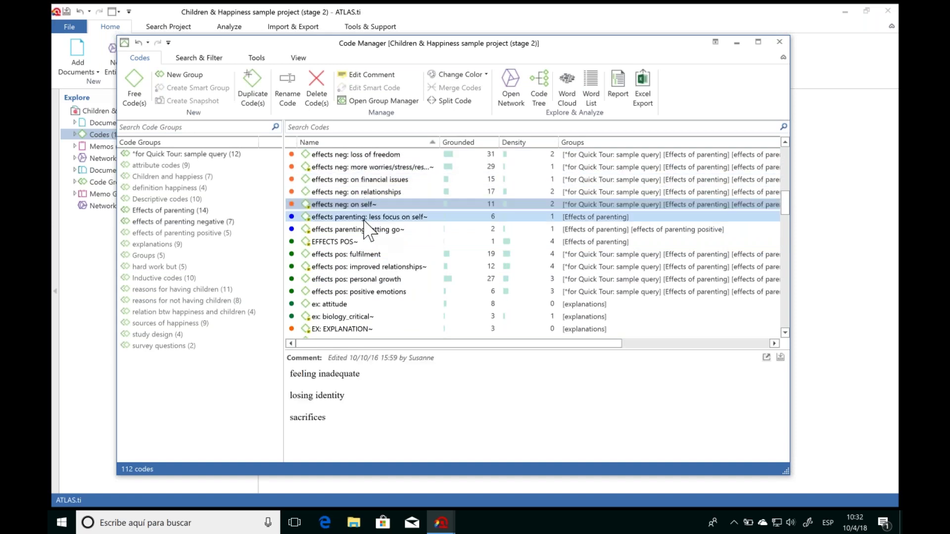
click(369, 254)
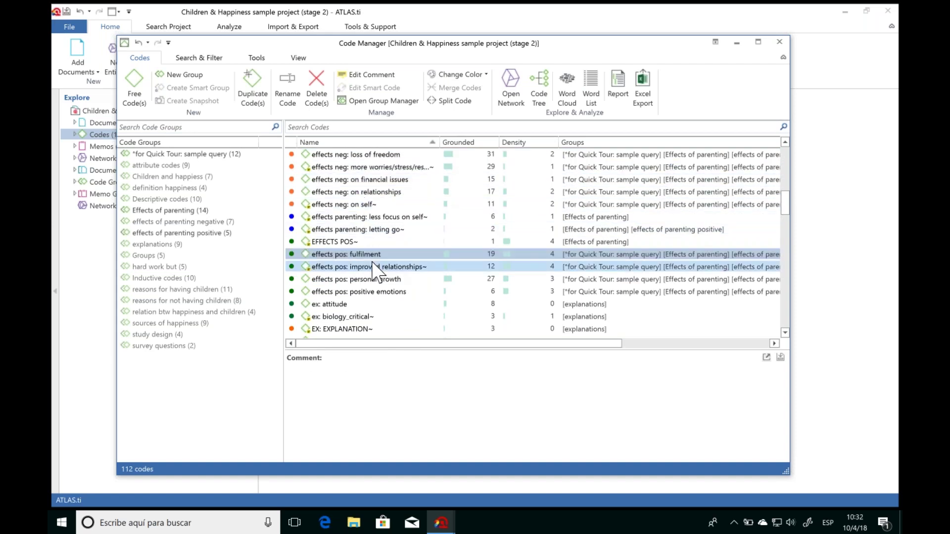
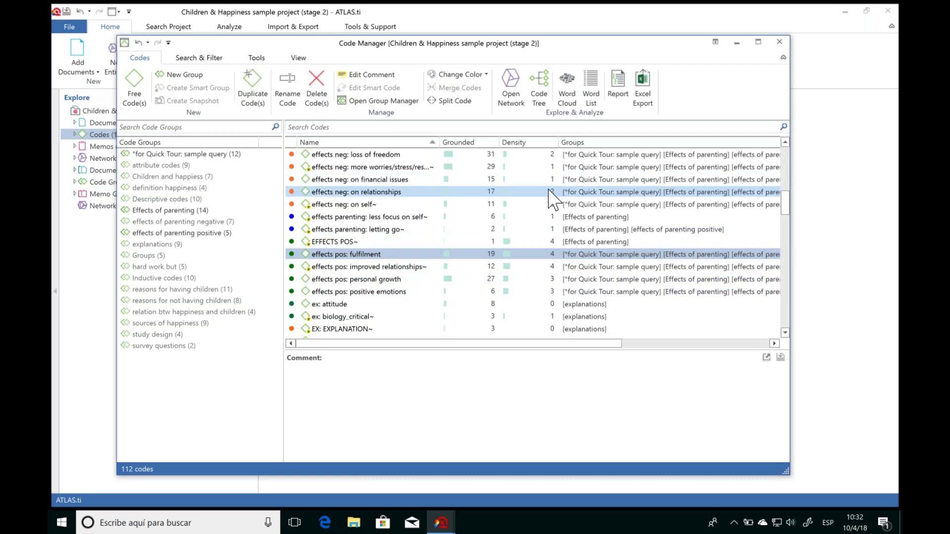
Step: Change the color of the codes "*research questions" and "*scientific evidence" to purple
scroll(789, 182, up, 10)
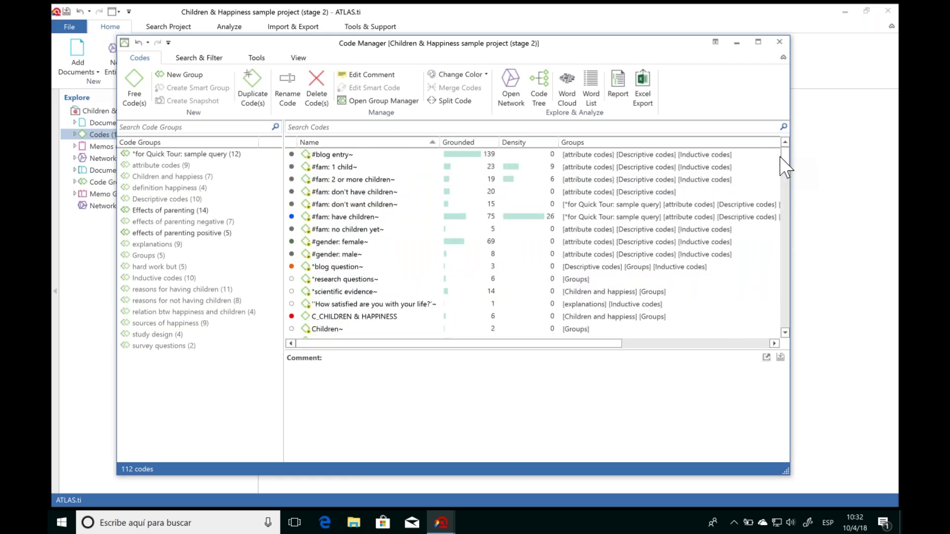
click(362, 280)
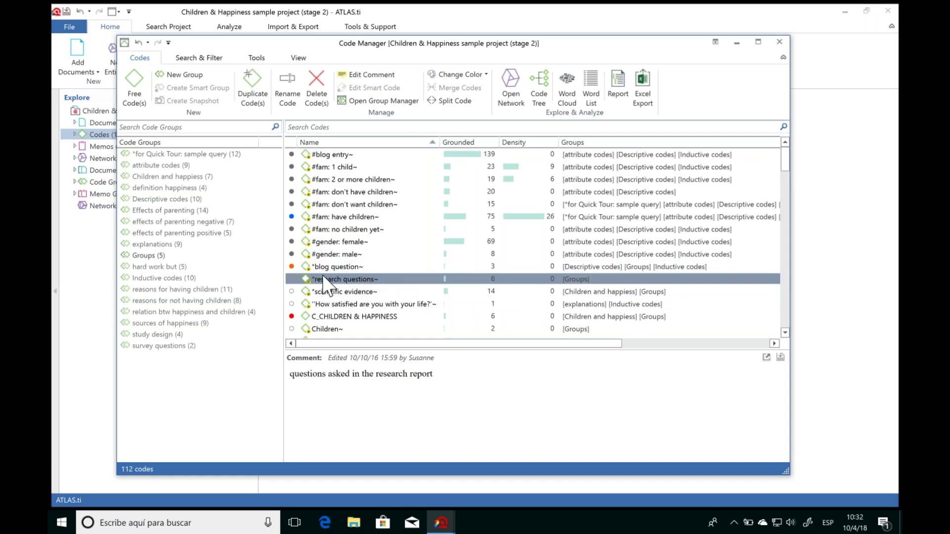
click(485, 74)
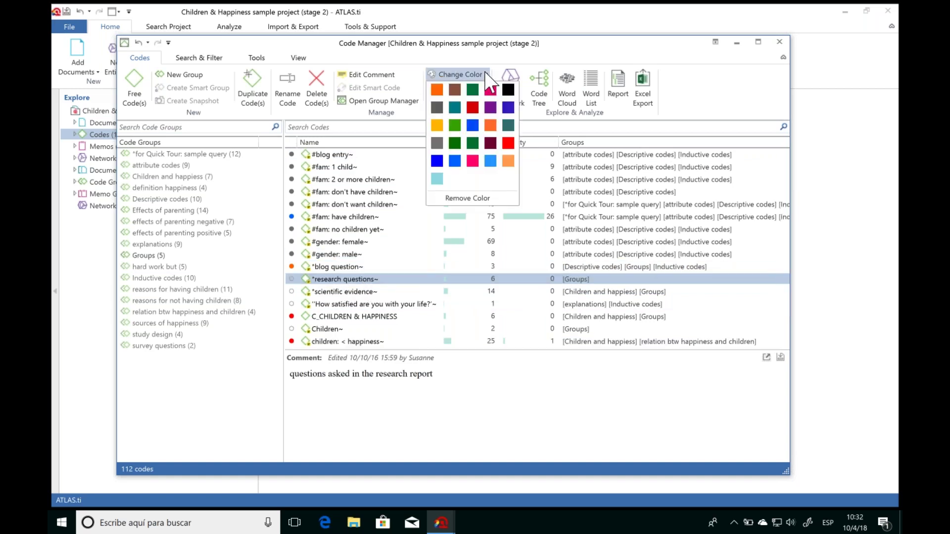
click(495, 111)
click(421, 292)
click(487, 74)
click(495, 111)
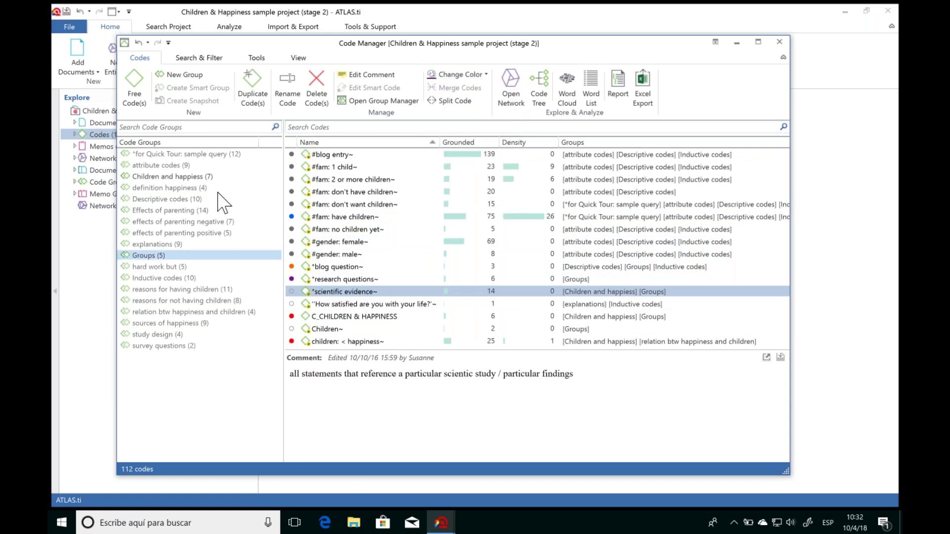
click(451, 75)
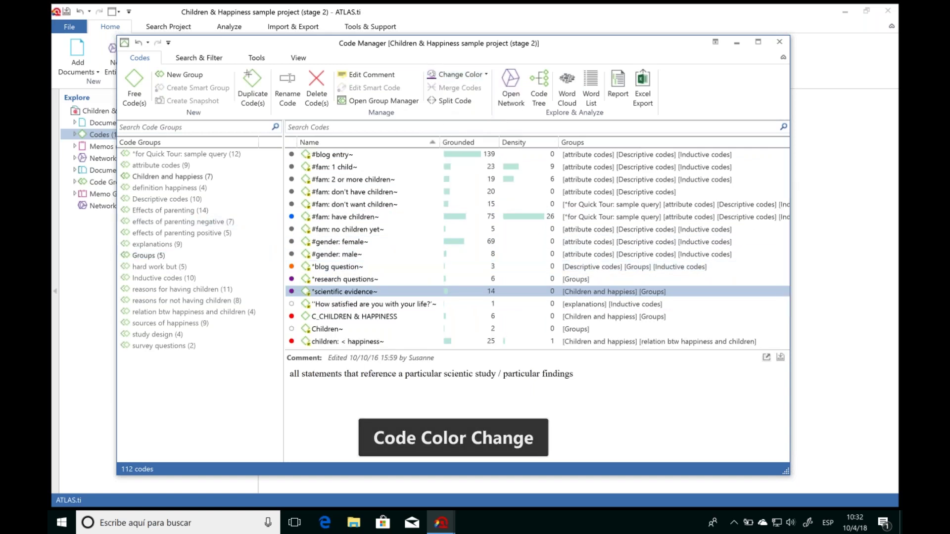
Step: Examine the code colors in the Code Manager, and expand the Codes branch of the project tree to compare them there
scroll(789, 186, down, 6)
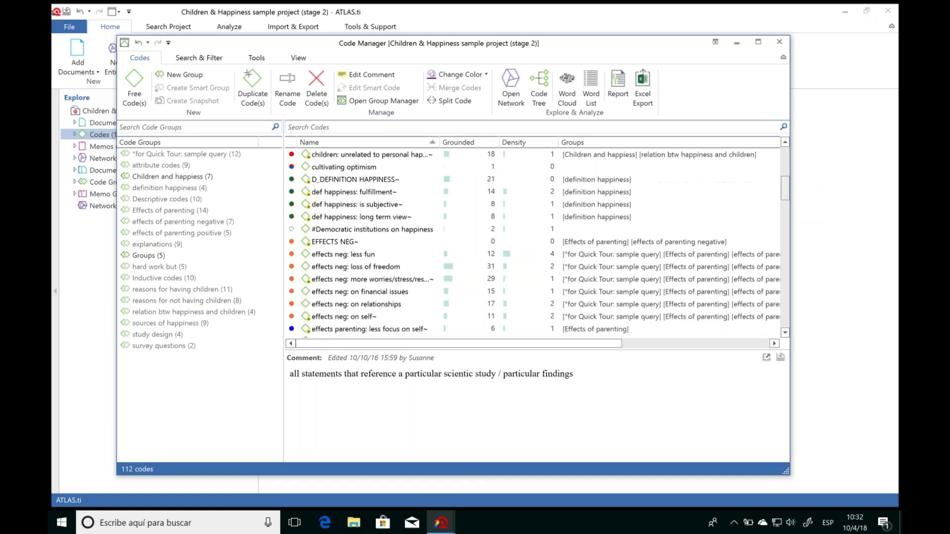
click(396, 191)
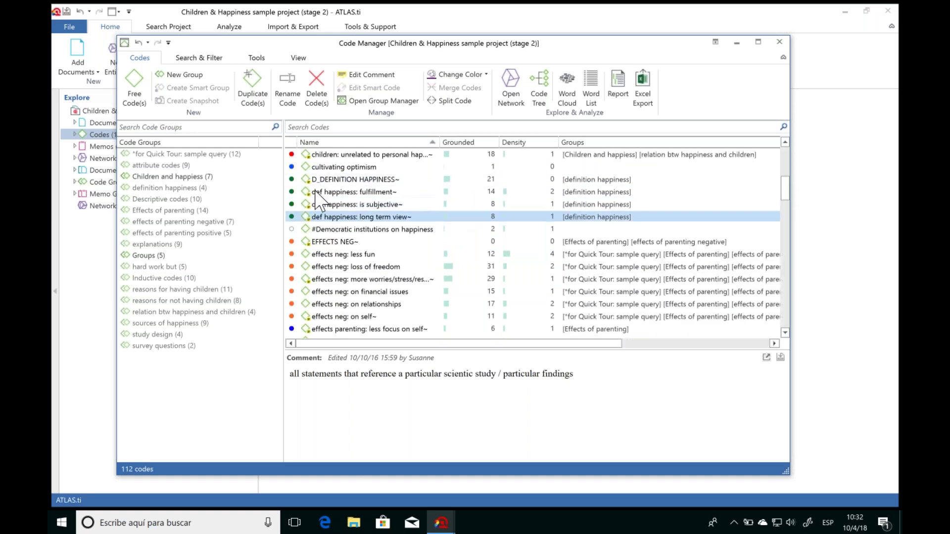
key(Up)
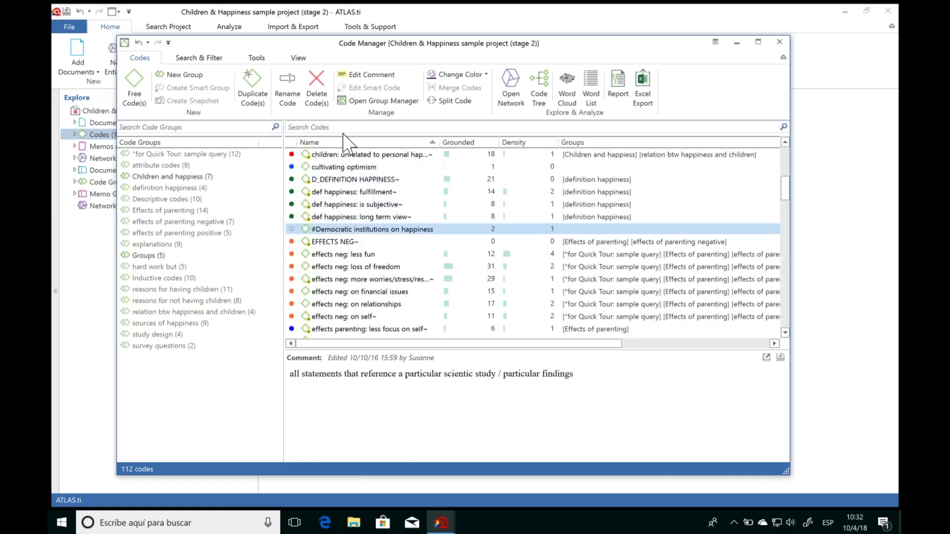
drag(324, 49, 392, 47)
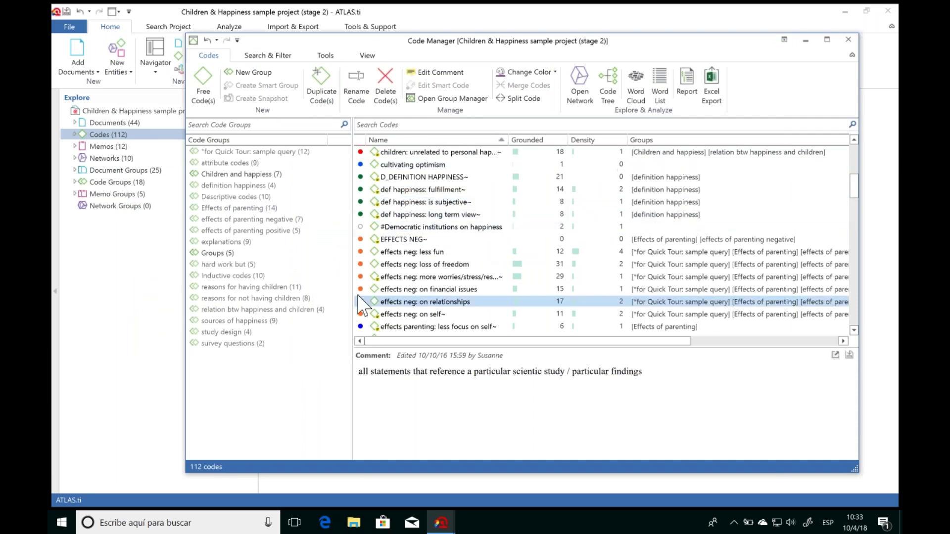
double_click(102, 134)
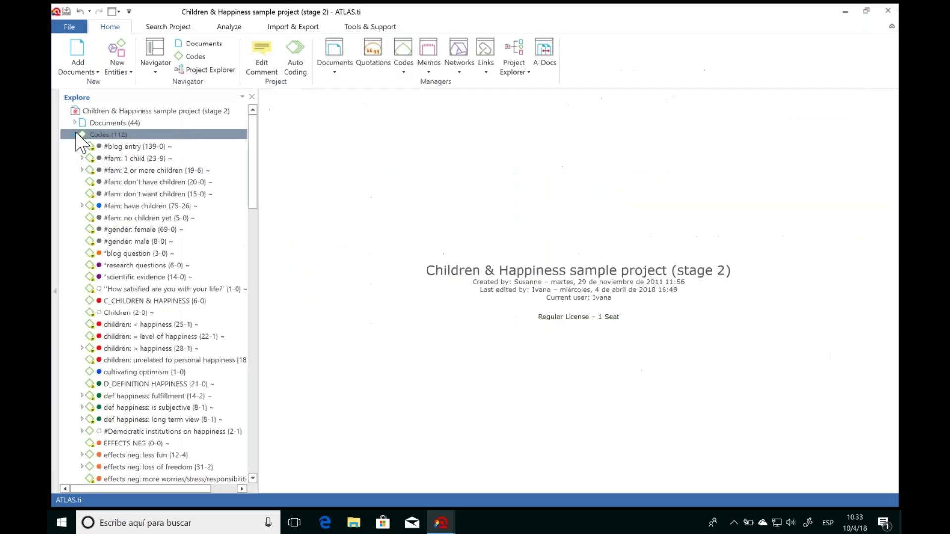
drag(257, 148, 257, 181)
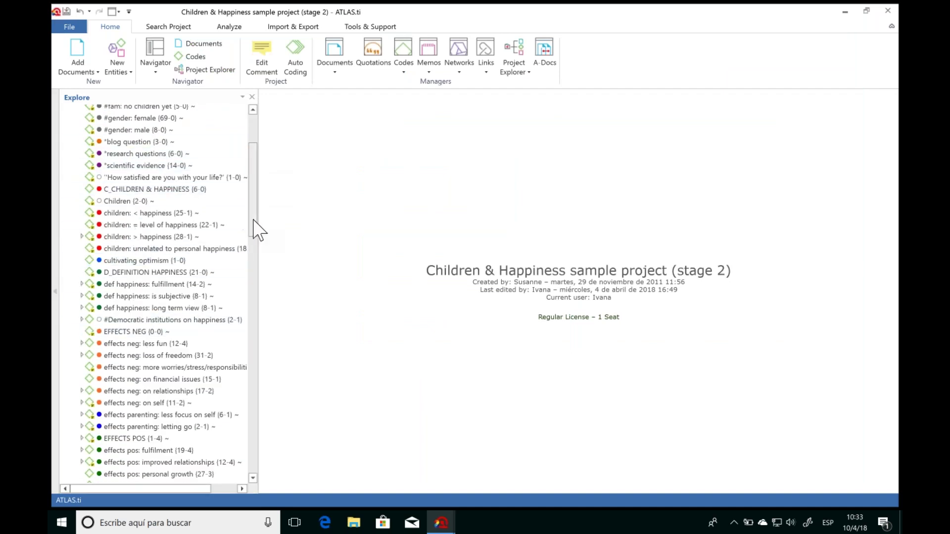
scroll(251, 233, down, 2)
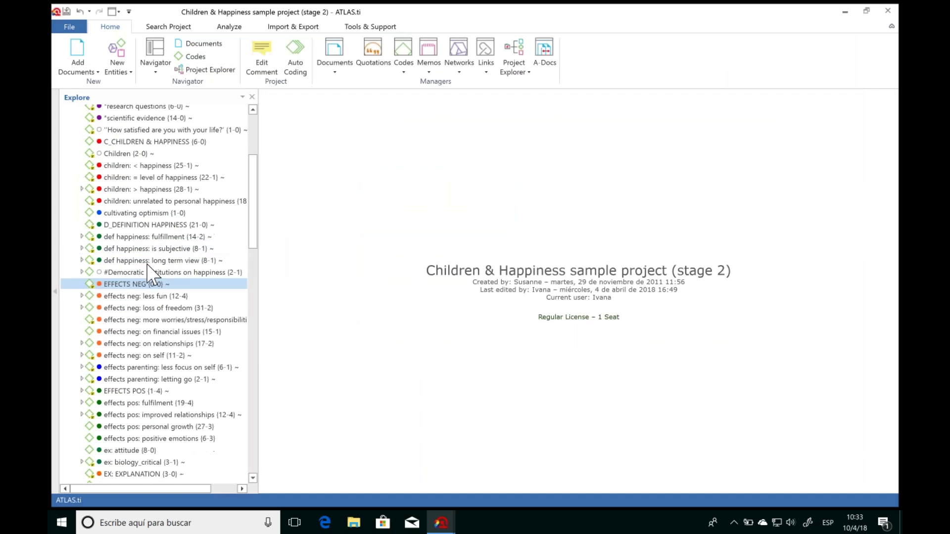
drag(254, 229, 254, 156)
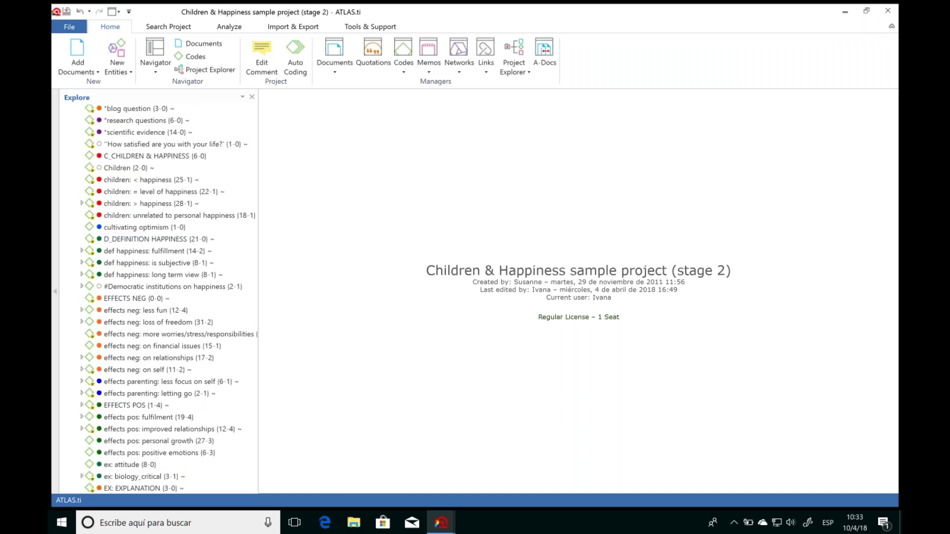
Step: Back in the Code Manager, filter the codes by the group "effects of parenting positive" and select all the filtered codes
mouse_move(440, 522)
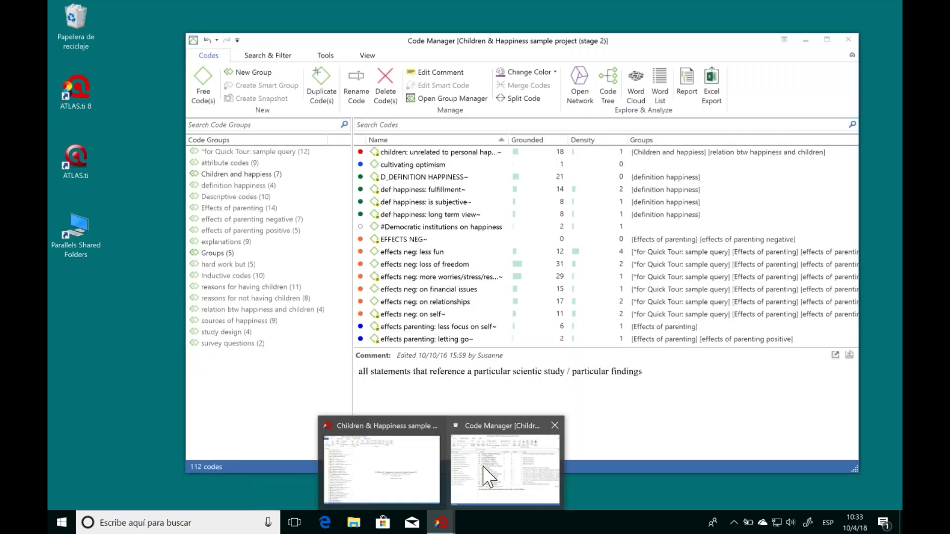
click(489, 476)
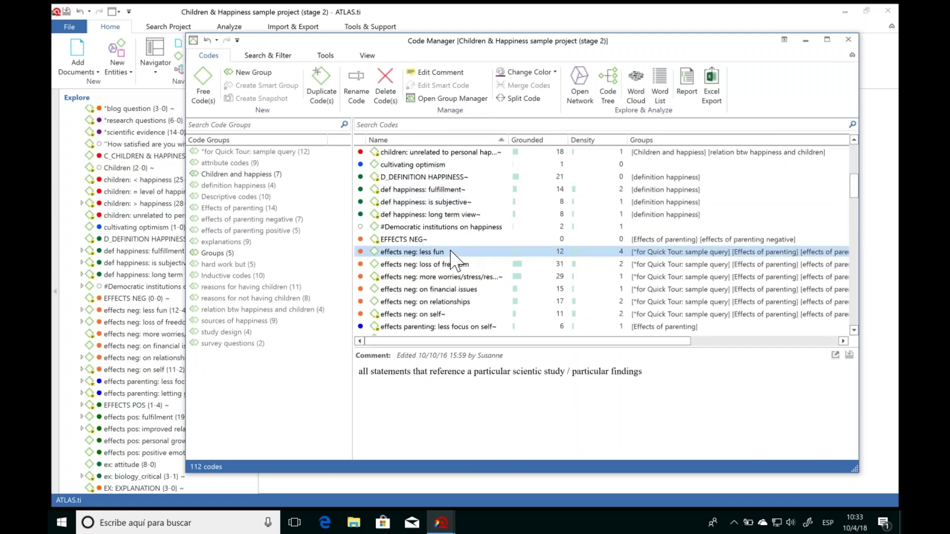
scroll(450, 255, up, 6)
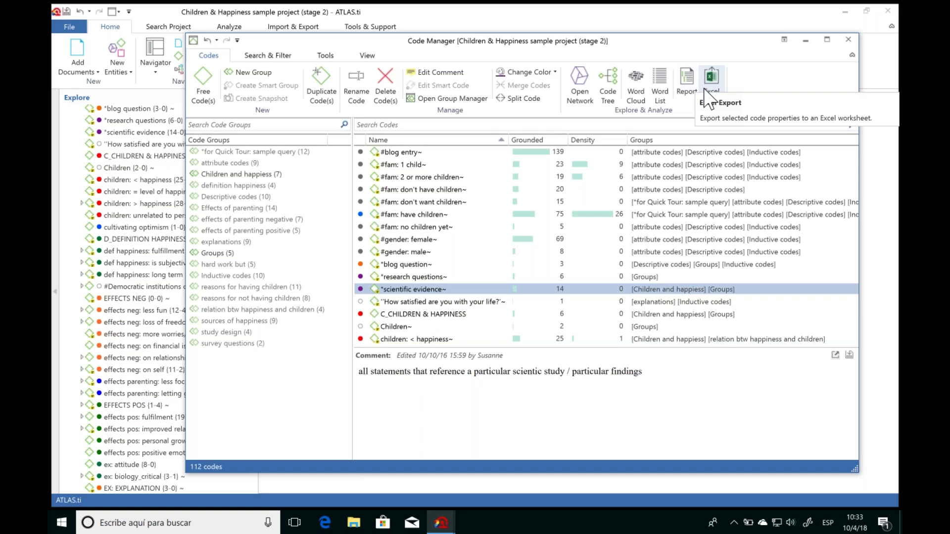
click(266, 231)
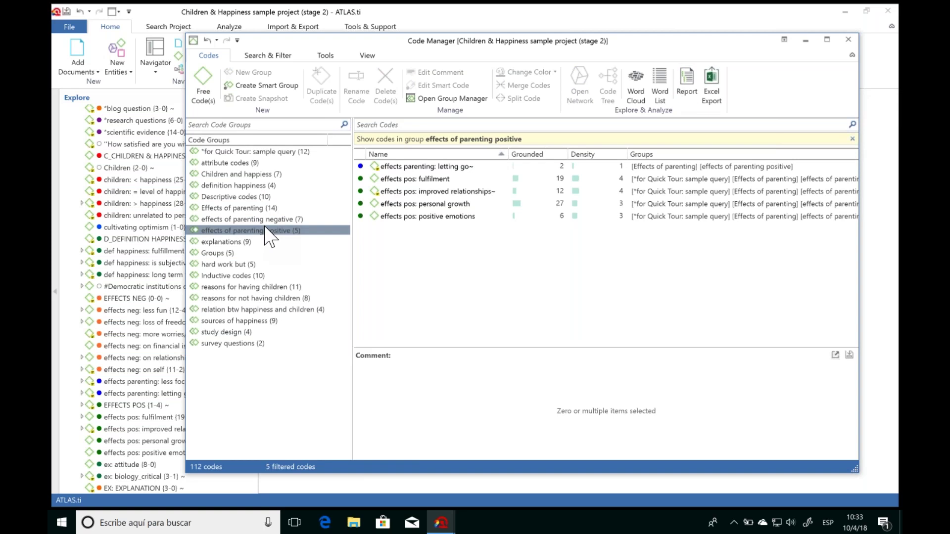
click(421, 168)
shift+click(419, 217)
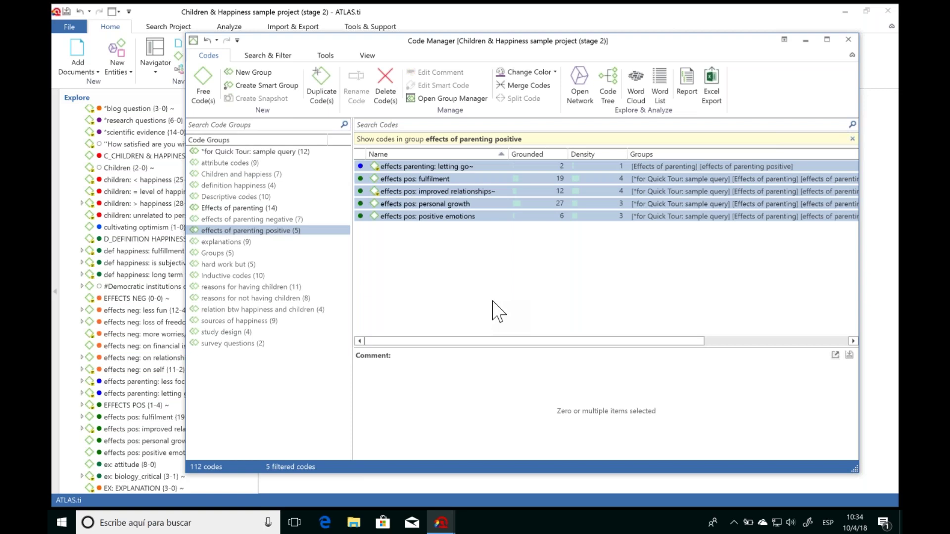
Step: Create a report of the selected codes, adding their groups and the codes applied to each quotation to the default options
click(687, 88)
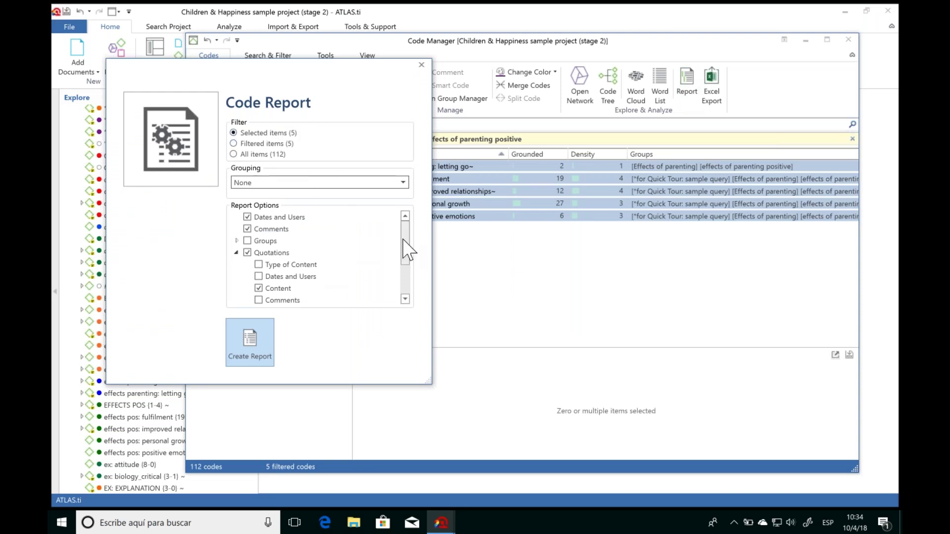
mouse_move(403, 241)
mouse_down()
mouse_move(409, 286)
mouse_move(407, 242)
mouse_up()
click(247, 240)
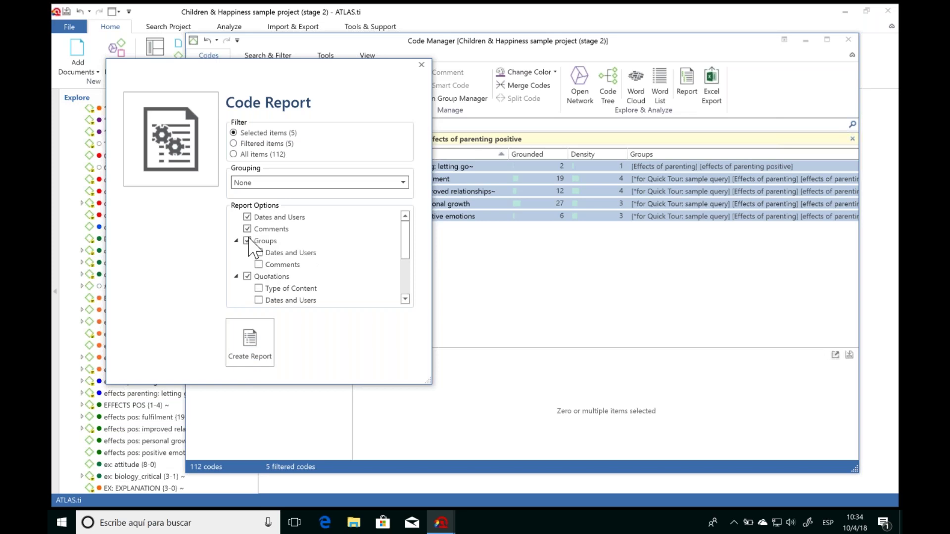
drag(401, 248, 404, 268)
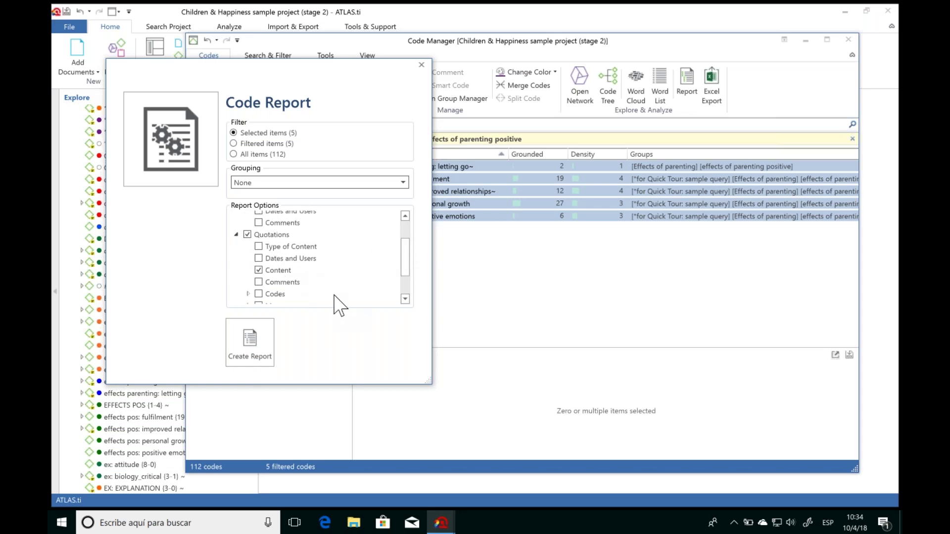
click(258, 294)
mouse_move(404, 247)
mouse_down()
mouse_move(403, 297)
mouse_move(403, 252)
mouse_up()
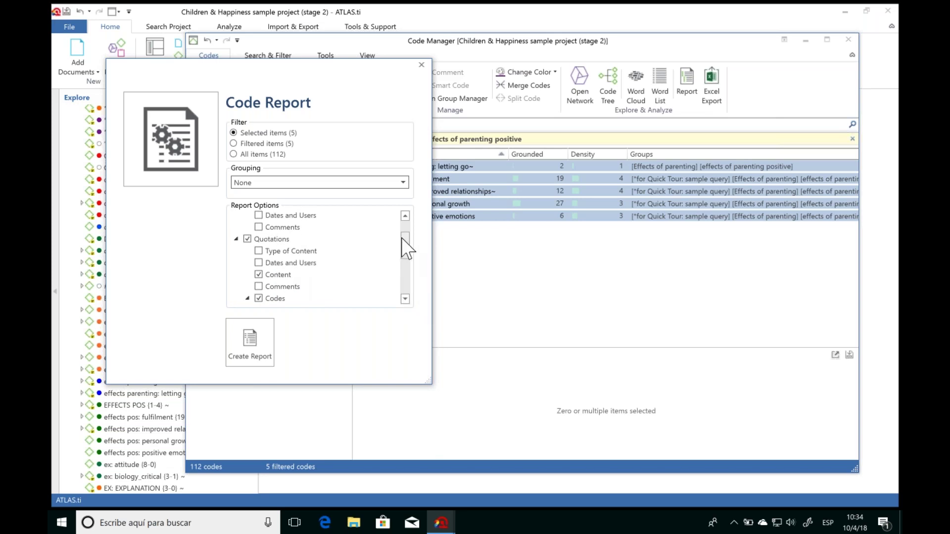
drag(404, 248, 408, 297)
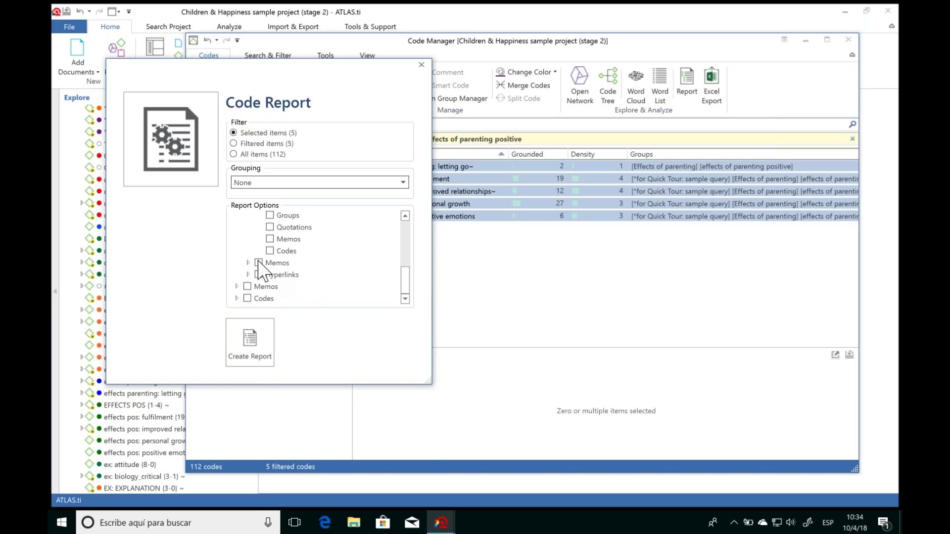
drag(405, 279, 403, 318)
click(256, 344)
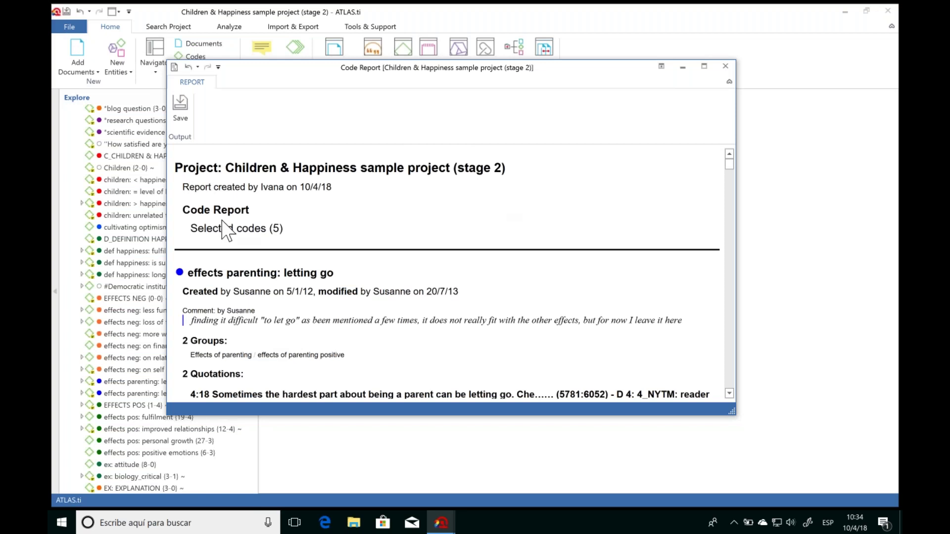
Step: Examine the code report's entry for "effects parenting: letting go", including its comment, groups, quotation texts and quotation codes
click(729, 393)
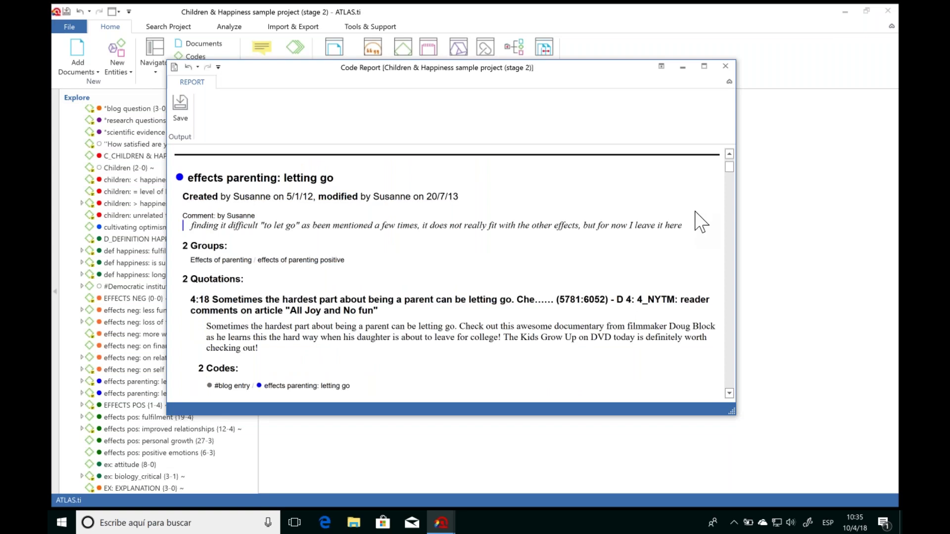
click(728, 393)
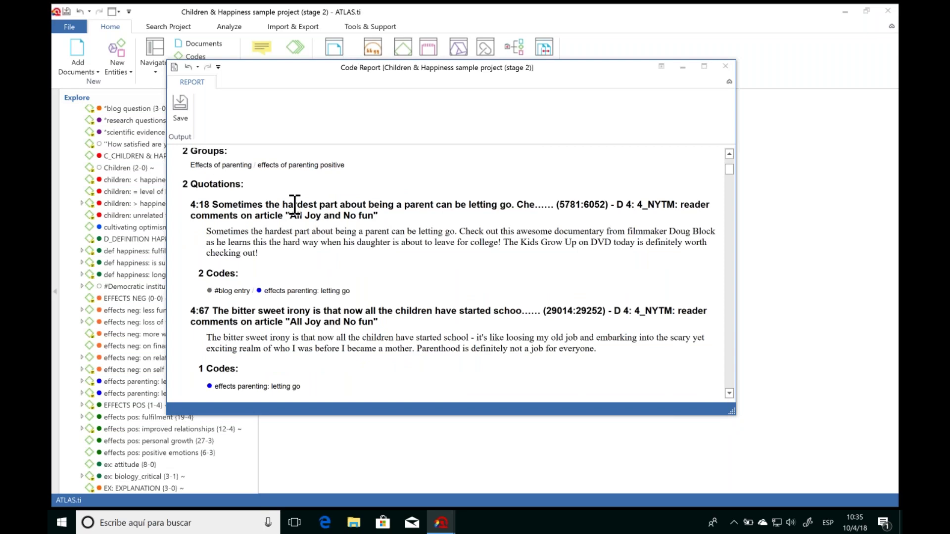
drag(206, 231, 259, 254)
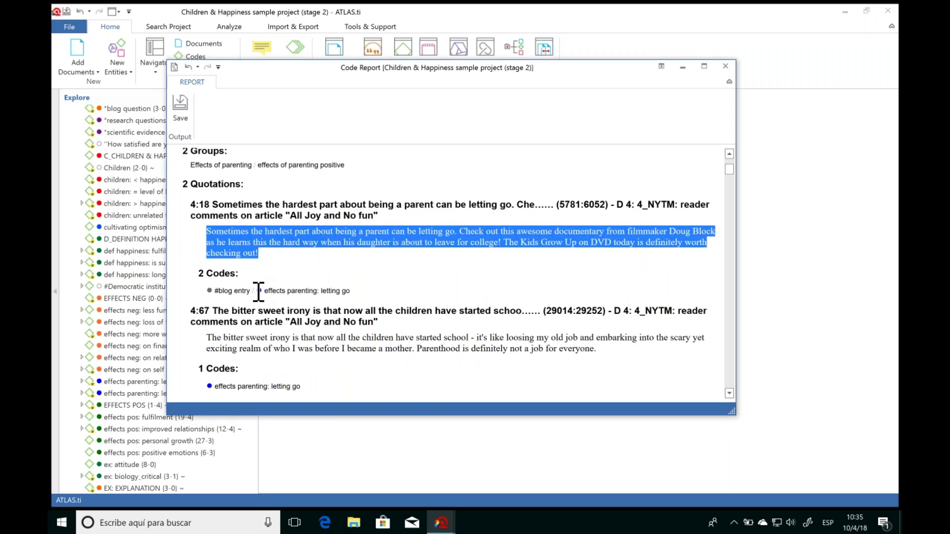
drag(207, 337, 621, 345)
mouse_move(729, 170)
mouse_down()
mouse_move(730, 202)
mouse_move(733, 163)
mouse_up()
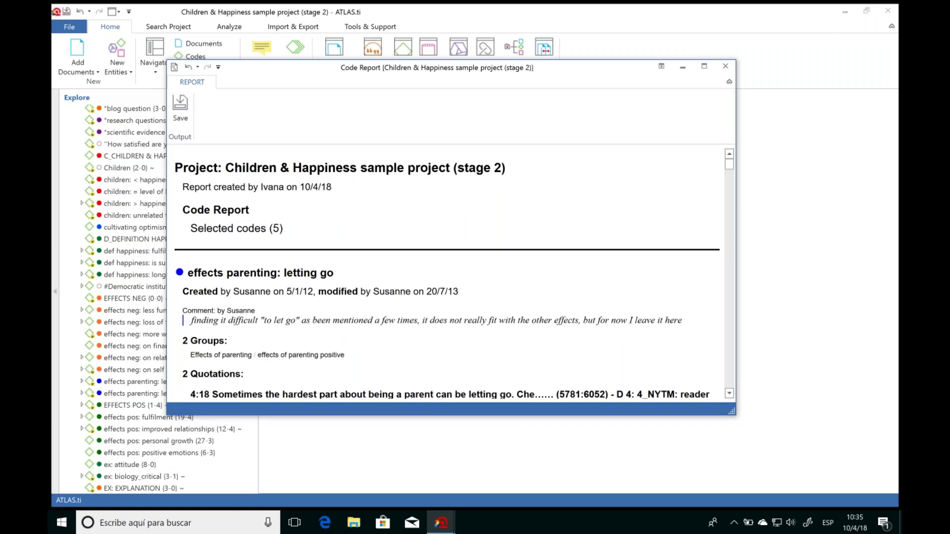
Step: Close the code report, and close the Code Manager with its group filter cleared
click(725, 66)
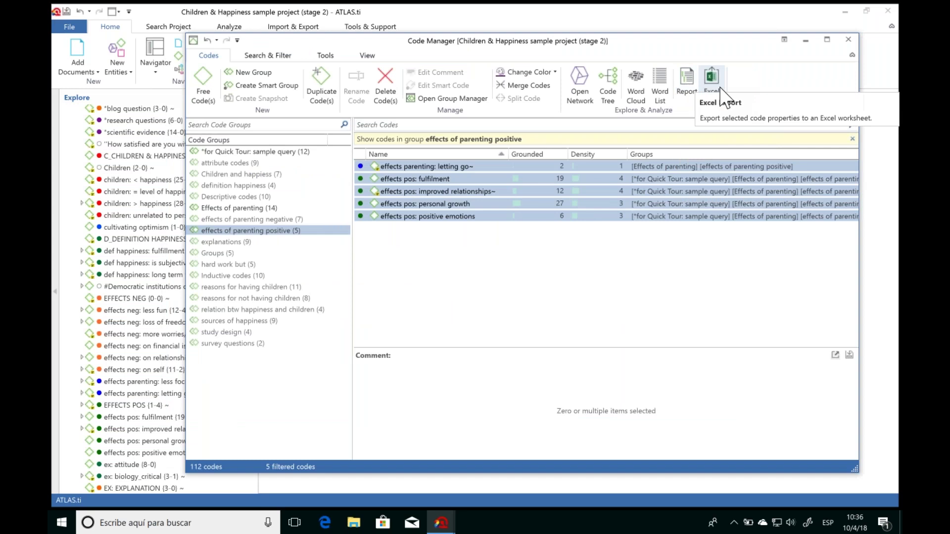
click(333, 402)
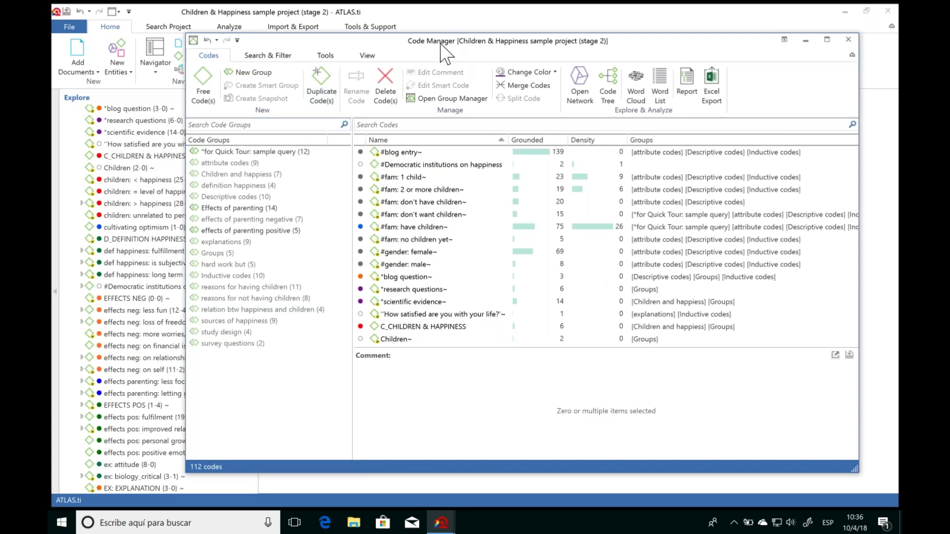
click(848, 39)
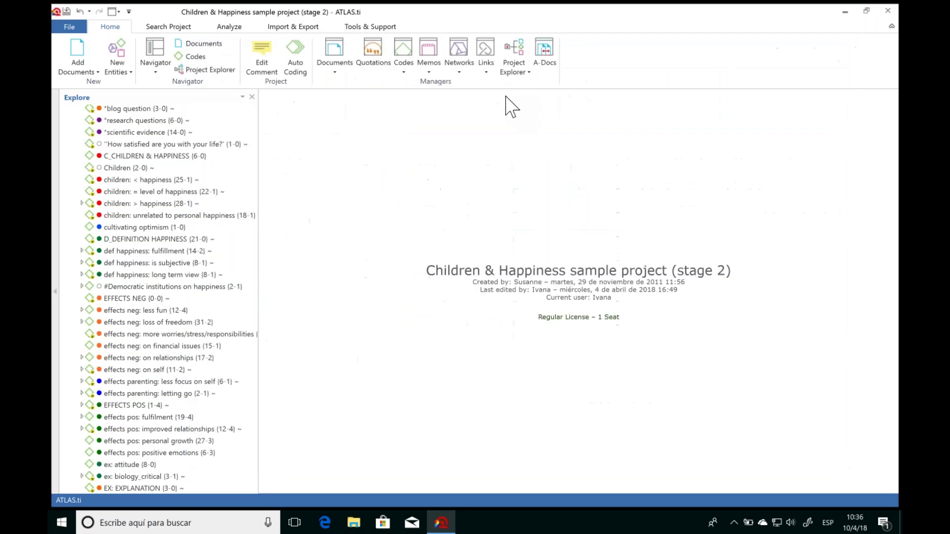
Step: Review the contents and comments of documents D 1, D 2 and D 3 in the Document Manager, and close it
click(328, 52)
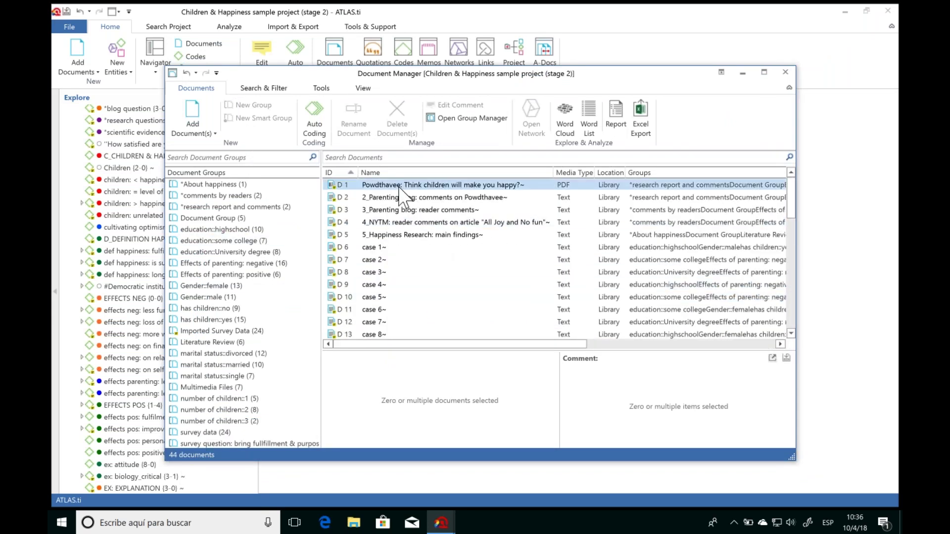
click(398, 185)
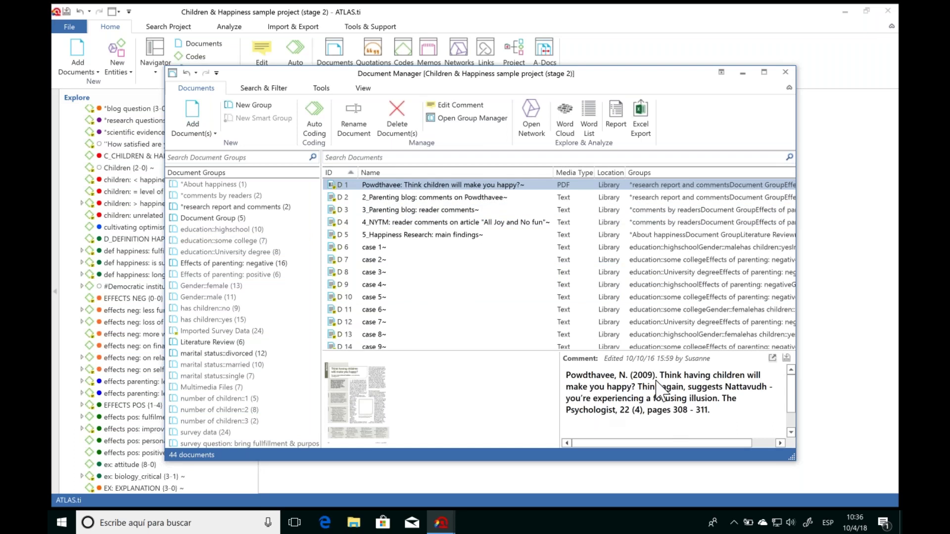
click(475, 200)
click(627, 442)
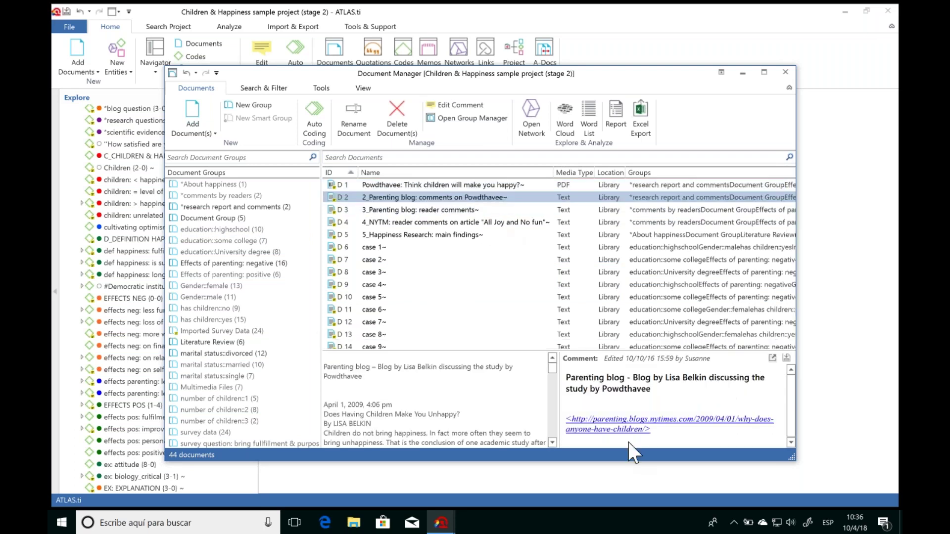
click(441, 210)
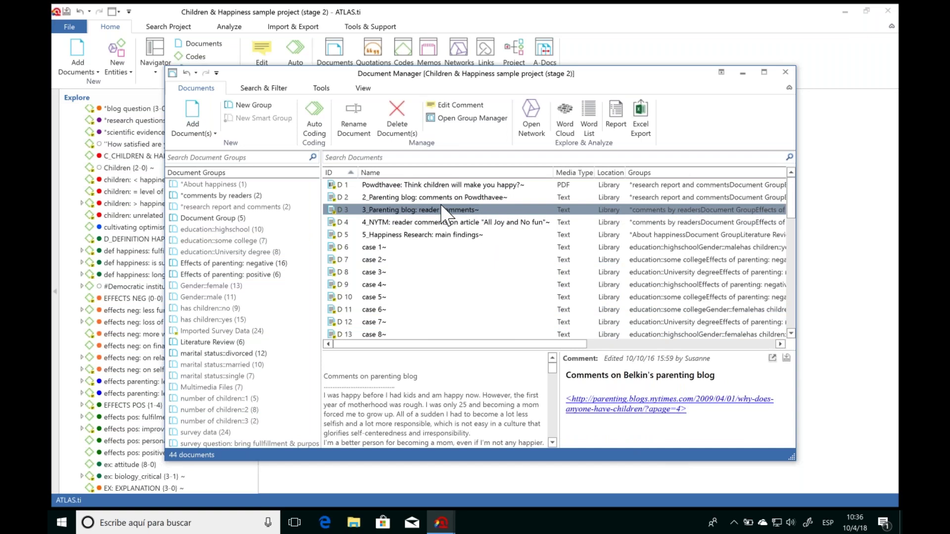
click(619, 378)
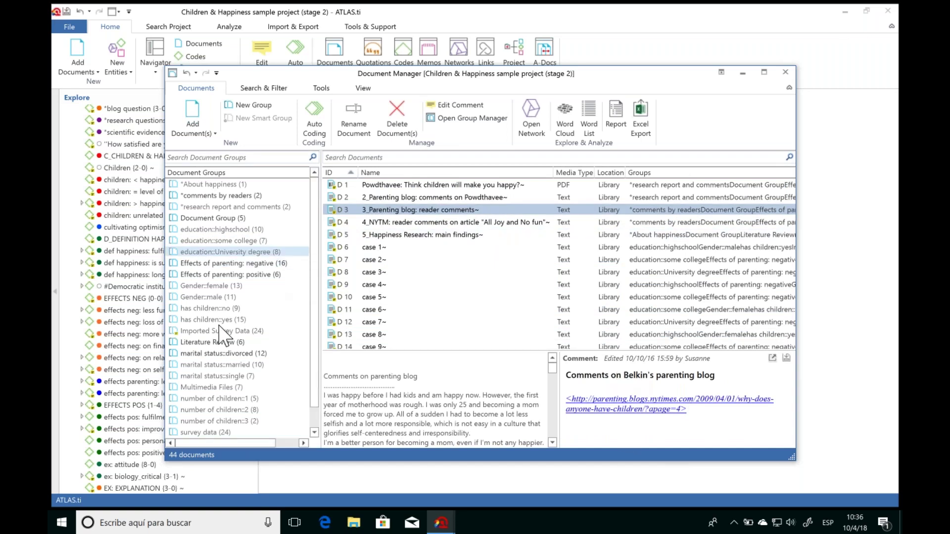
click(406, 214)
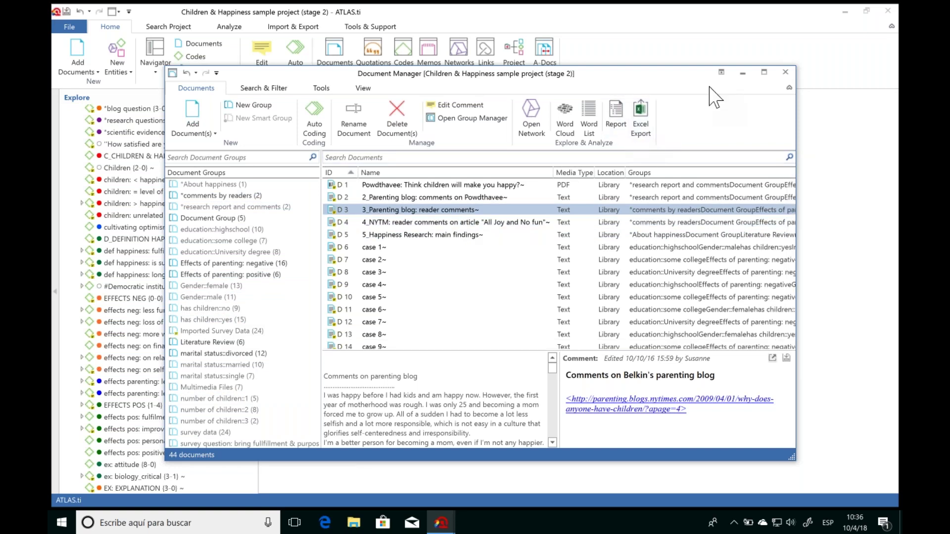
click(785, 72)
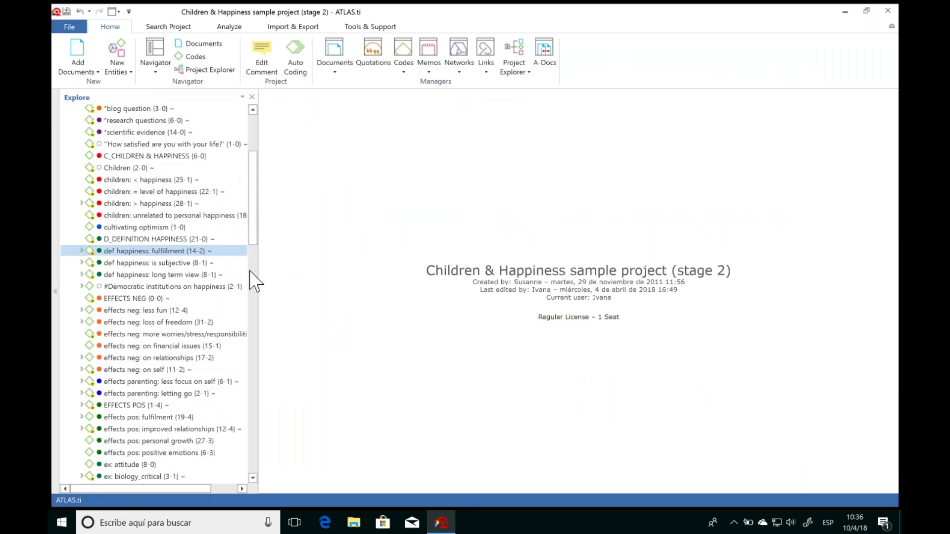
Step: Collapse the Codes branch of the project tree
scroll(250, 207, up, 4)
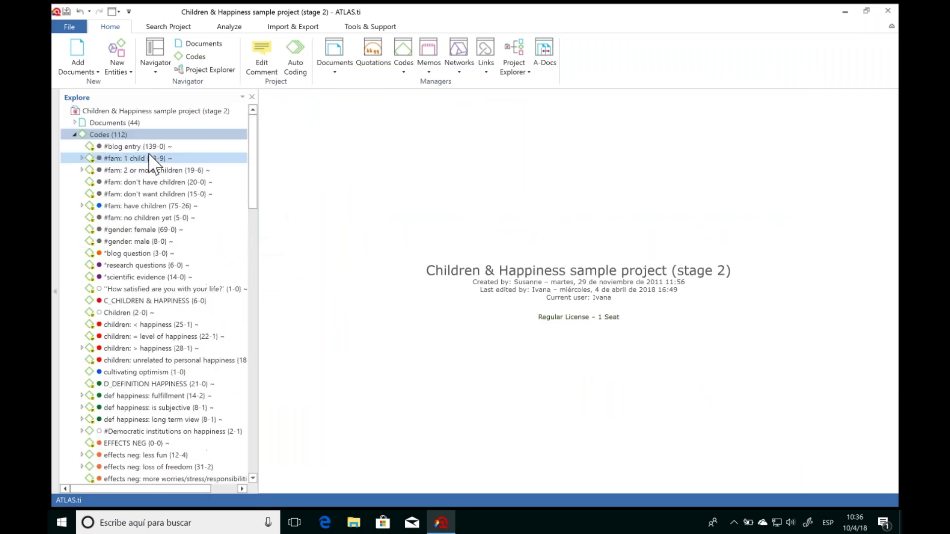
click(70, 134)
click(74, 135)
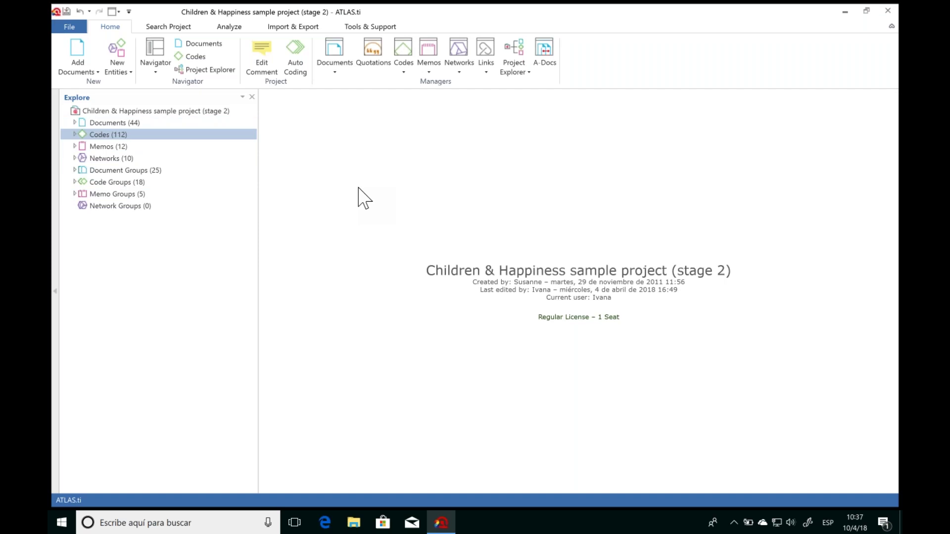
Step: Create a new network named "Definitions of happiness" and dock its window inside the main project window
click(120, 64)
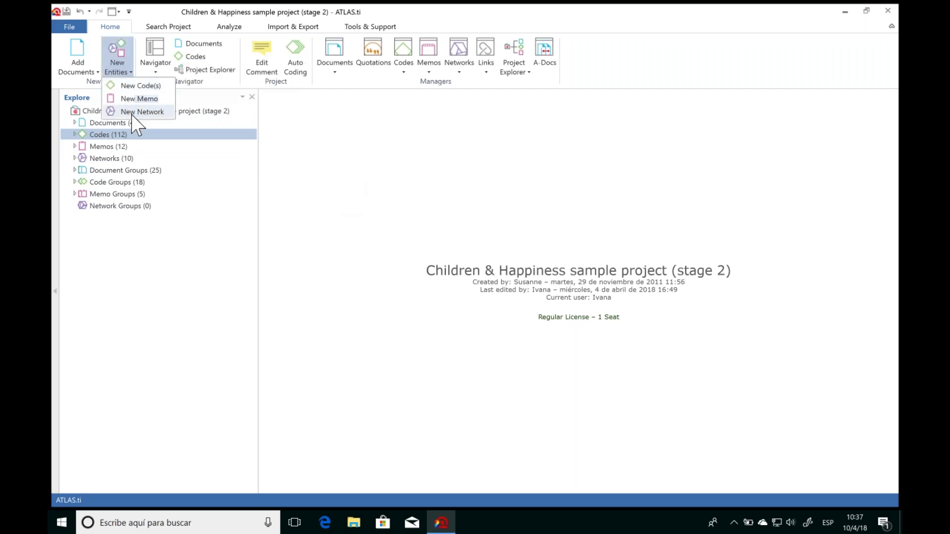
click(158, 112)
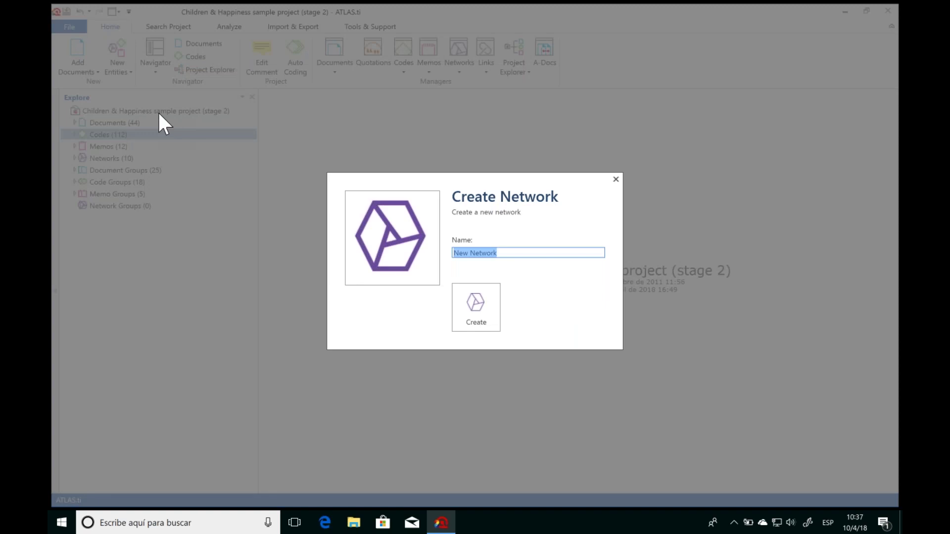
text(Definitions of happiness)
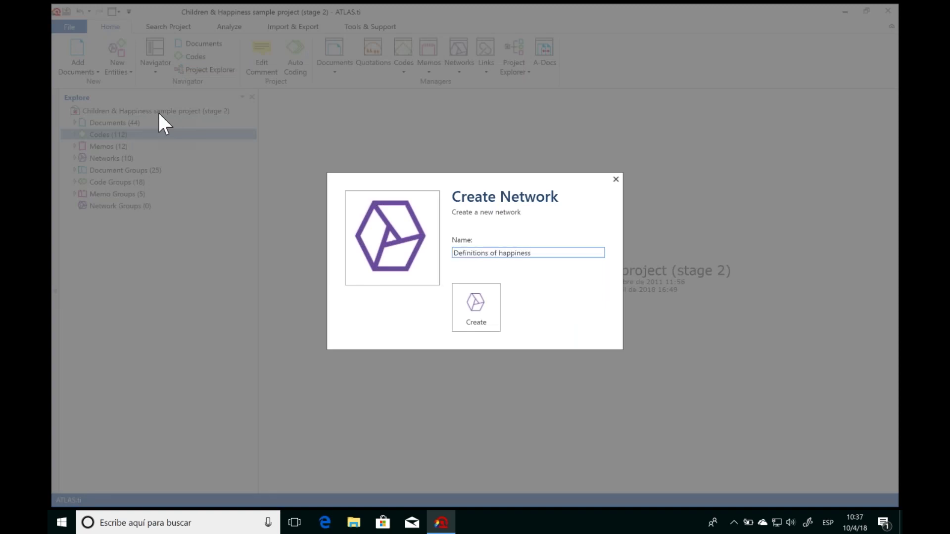
key(Return)
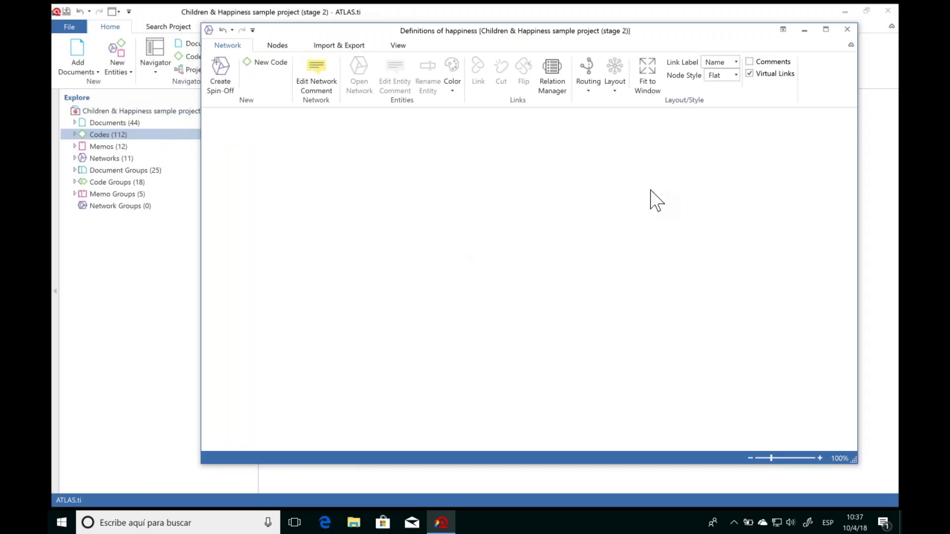
click(783, 30)
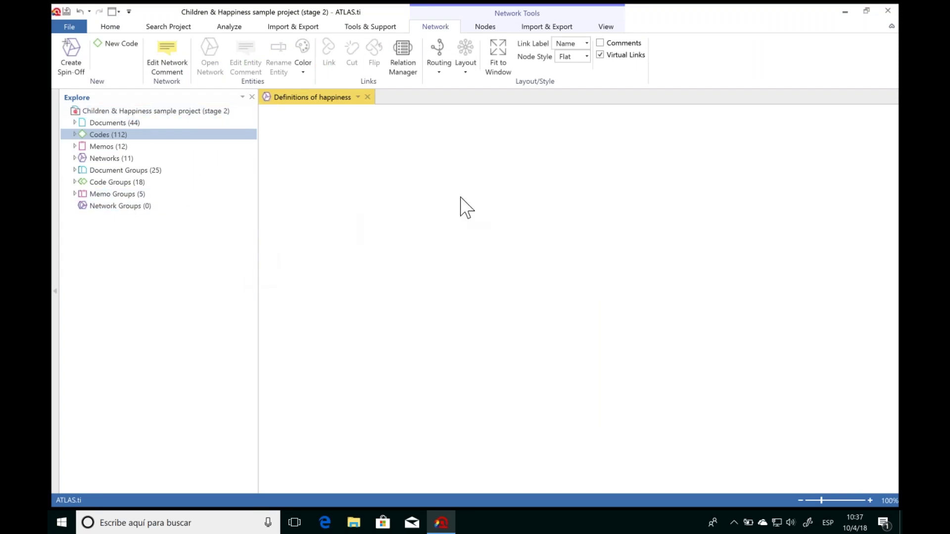
Step: Add D_DEFINITION HAPPINESS and the three "def happiness" codes to the network, arranging fulfillment, is subjective and long term view in a row beneath it
click(75, 134)
drag(257, 174, 256, 221)
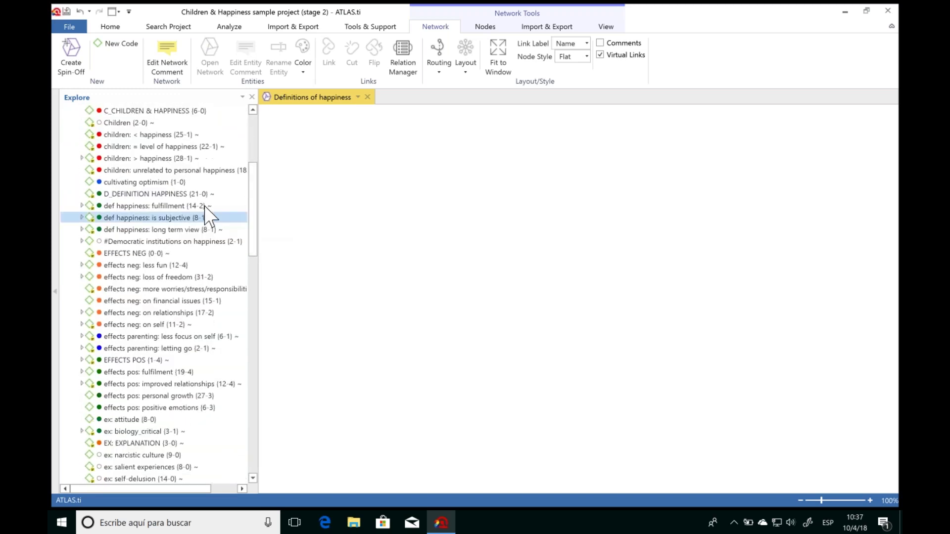
drag(155, 198, 465, 198)
drag(174, 207, 492, 296)
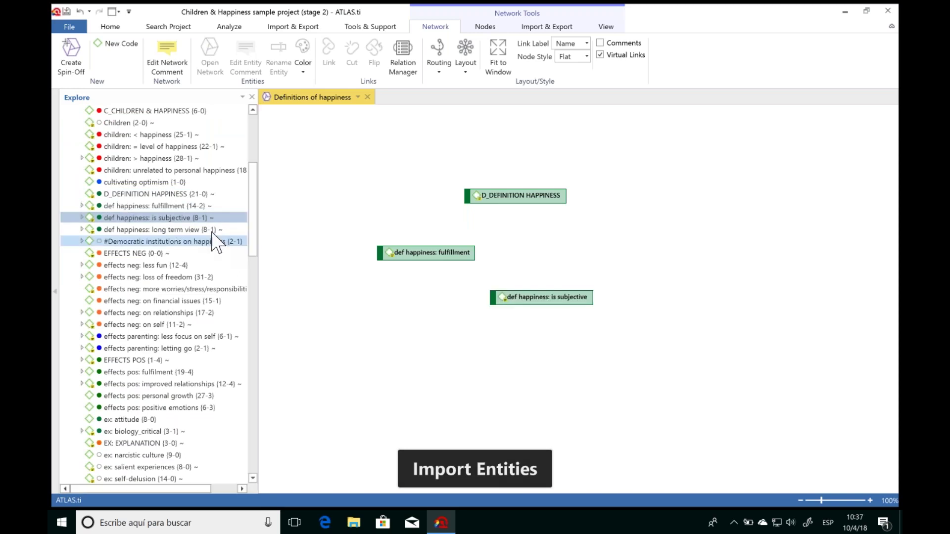
drag(158, 230, 645, 267)
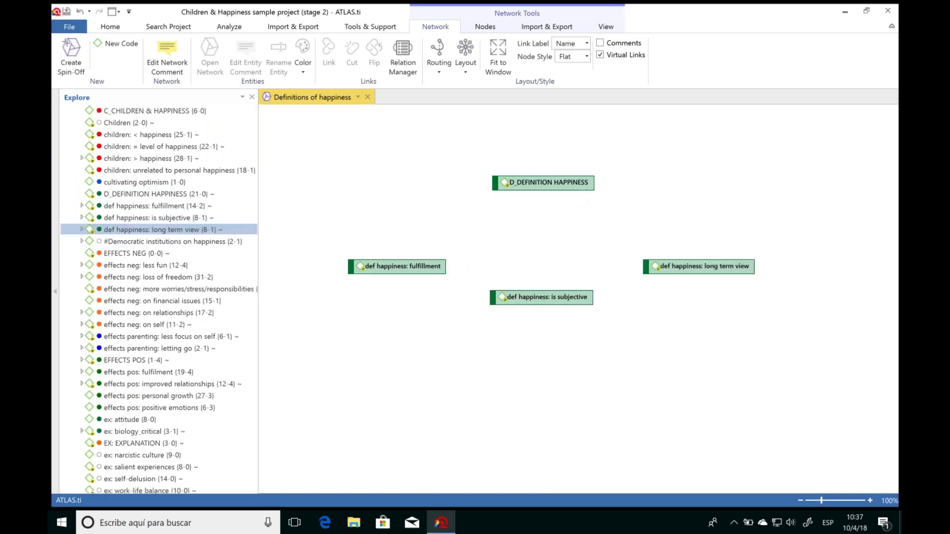
drag(656, 270, 642, 304)
drag(420, 270, 428, 300)
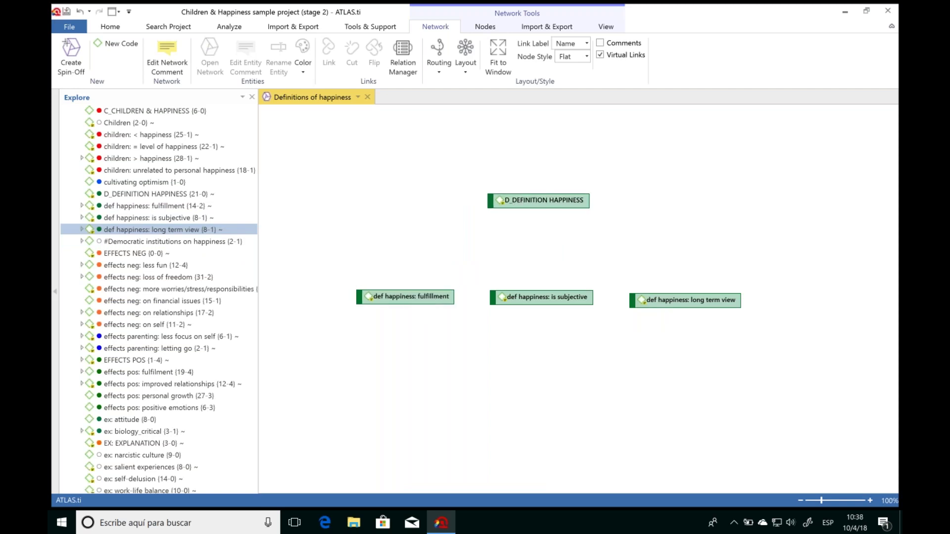
Step: Link the node "def happiness: fulfillment" to D_DEFINITION HAPPINESS with the relation "is part of"
click(395, 296)
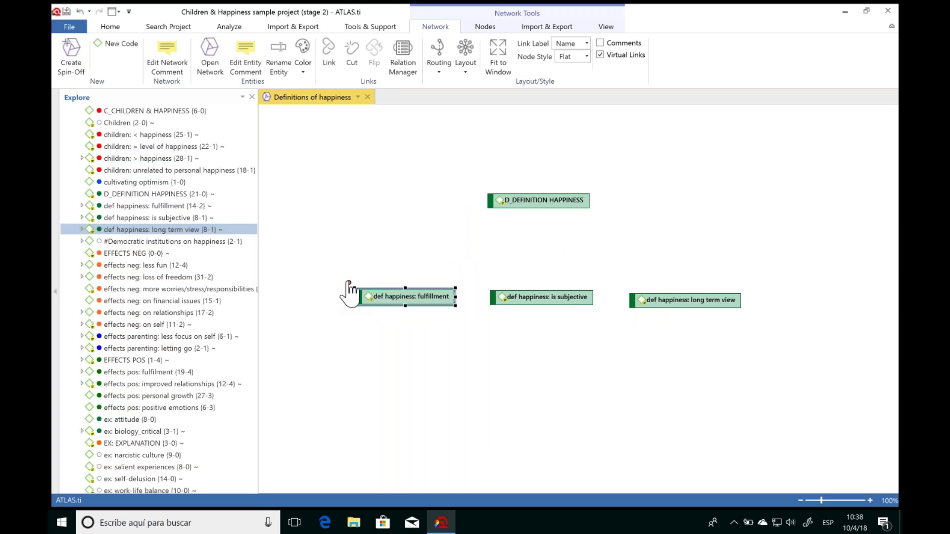
drag(348, 283, 540, 203)
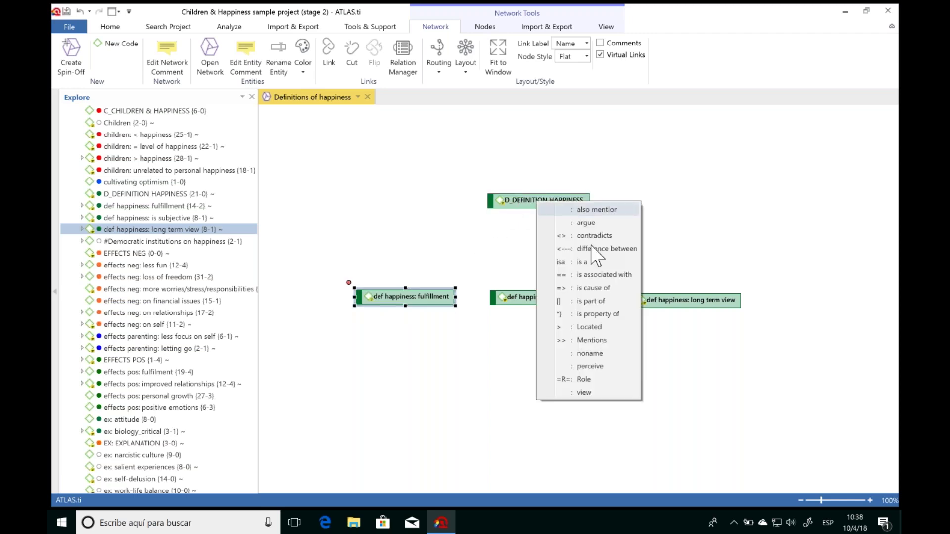
click(593, 301)
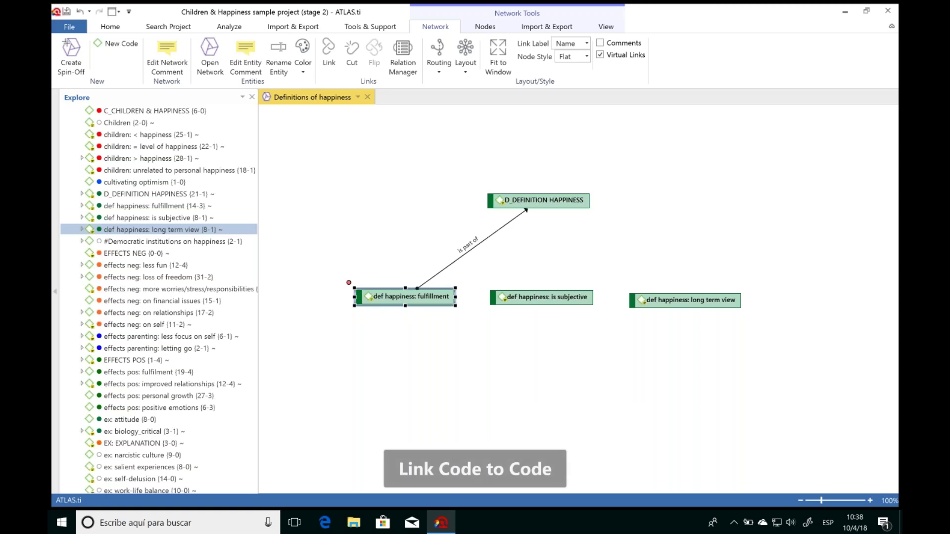
Step: Link "def happiness: is subjective" and "def happiness: long term view" to D_DEFINITION HAPPINESS as "is part of", lowering the subjective node slightly
click(563, 299)
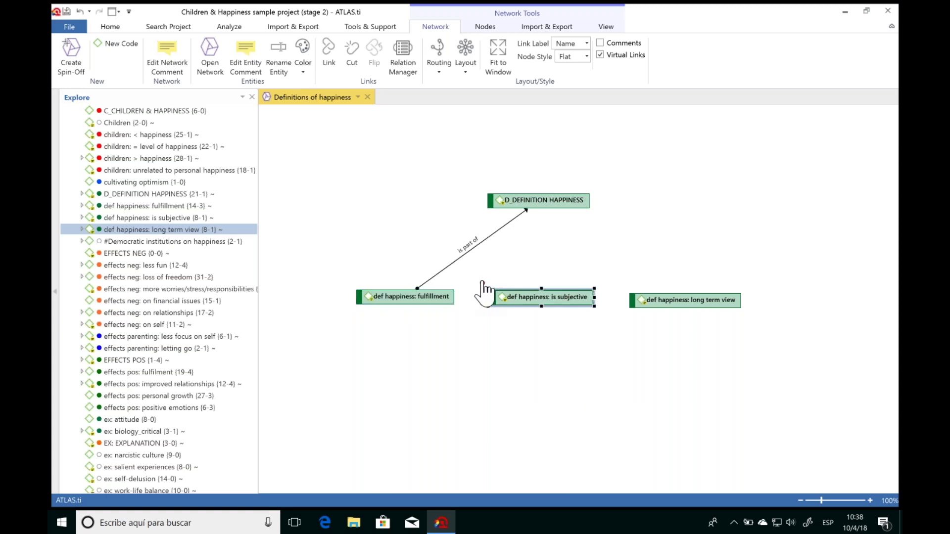
drag(484, 291, 537, 205)
click(593, 305)
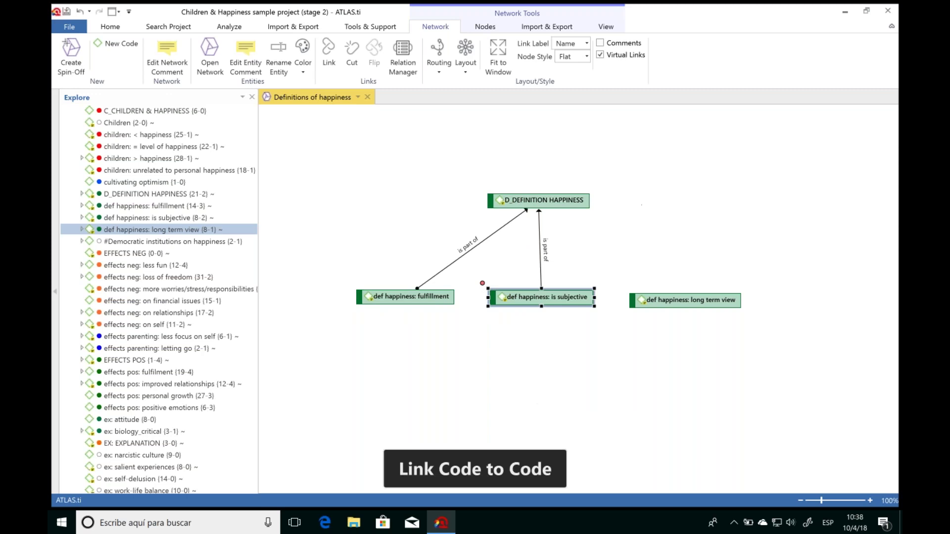
click(638, 299)
drag(622, 287, 549, 201)
click(604, 298)
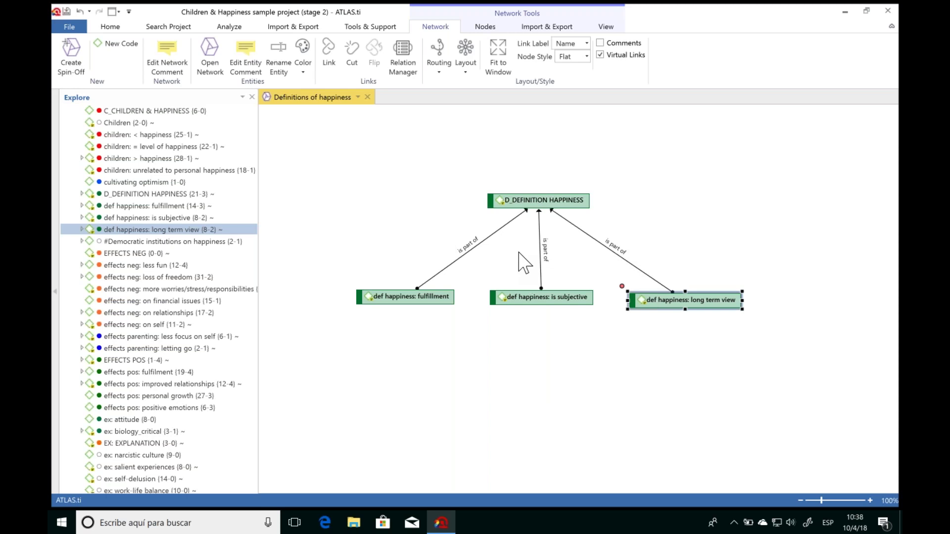
drag(537, 299, 538, 305)
click(604, 206)
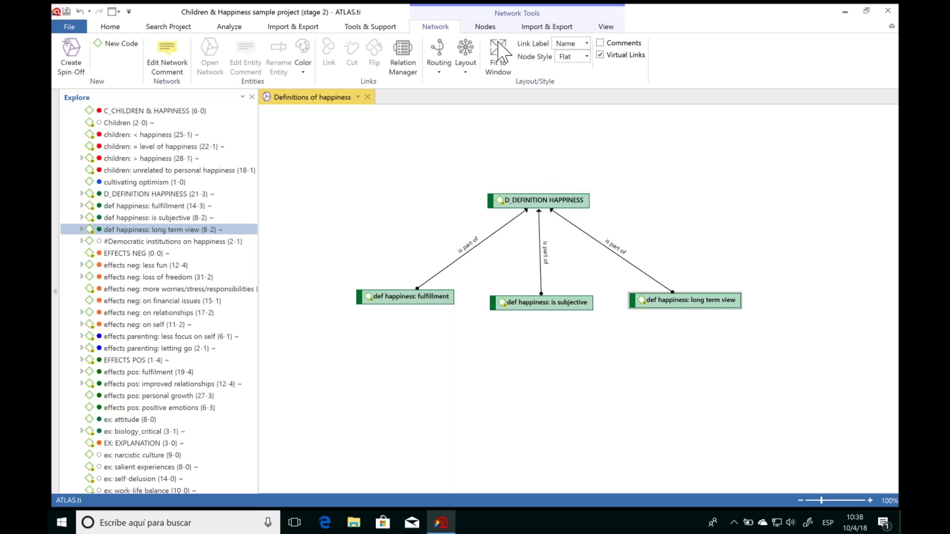
Step: Show comments and frequencies in the network nodes, repositioning the four nodes to make room for the comment text
click(609, 27)
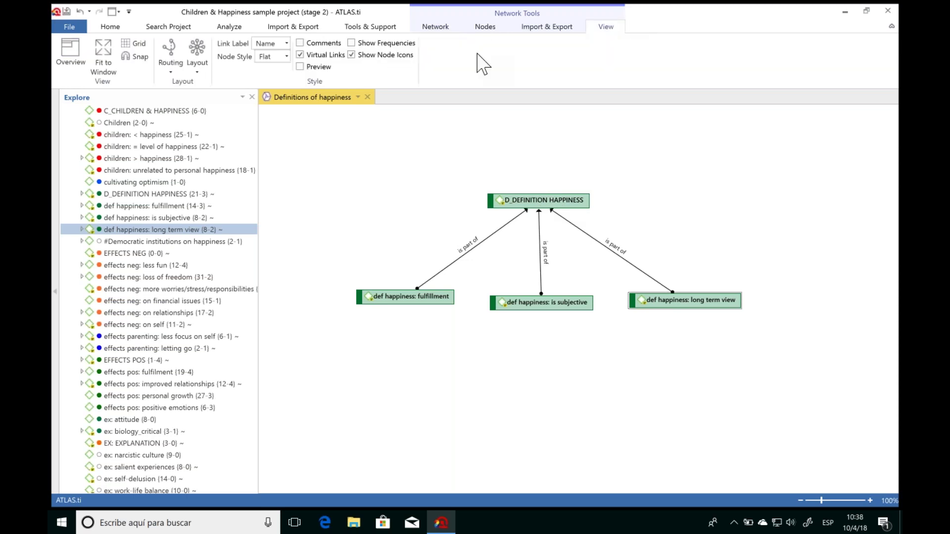
click(299, 54)
click(300, 42)
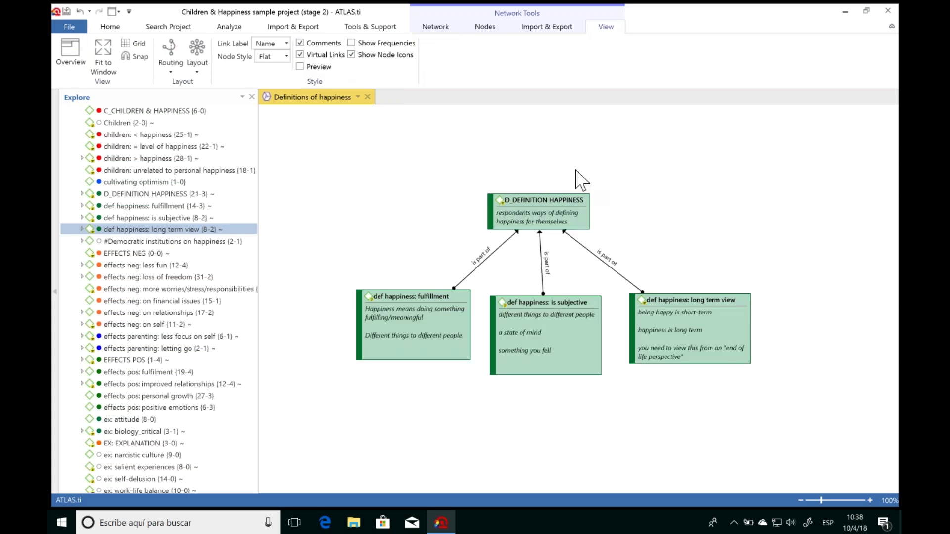
drag(557, 206, 557, 191)
drag(421, 297, 398, 286)
drag(539, 301, 527, 287)
drag(666, 319, 666, 306)
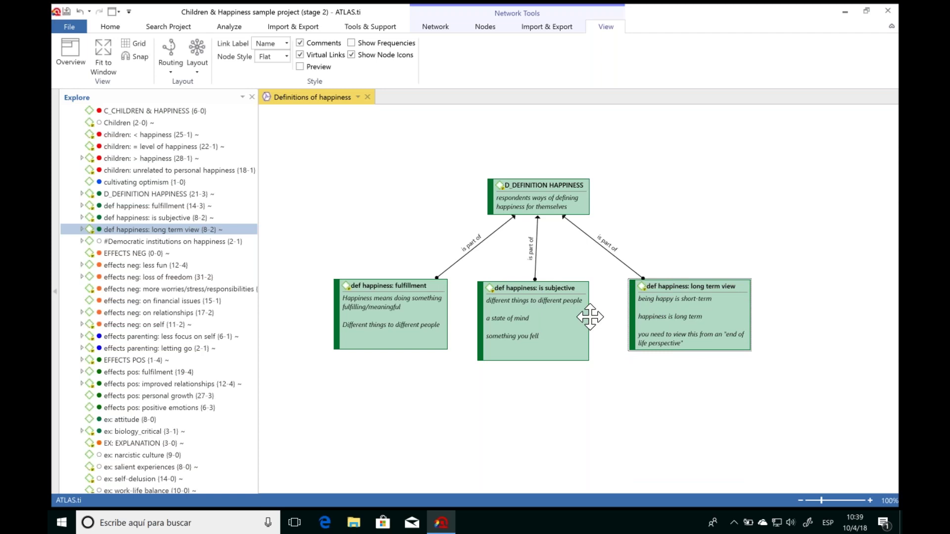
click(351, 42)
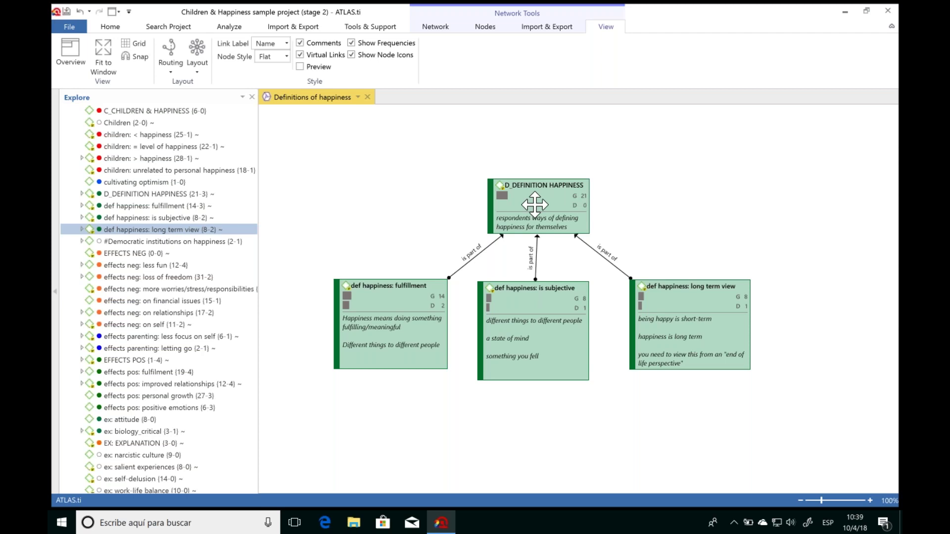
Step: Close the "Definitions of happiness" network and reopen it from the Networks branch of the project tree
click(367, 97)
drag(250, 188, 253, 439)
click(72, 429)
click(75, 429)
double_click(156, 453)
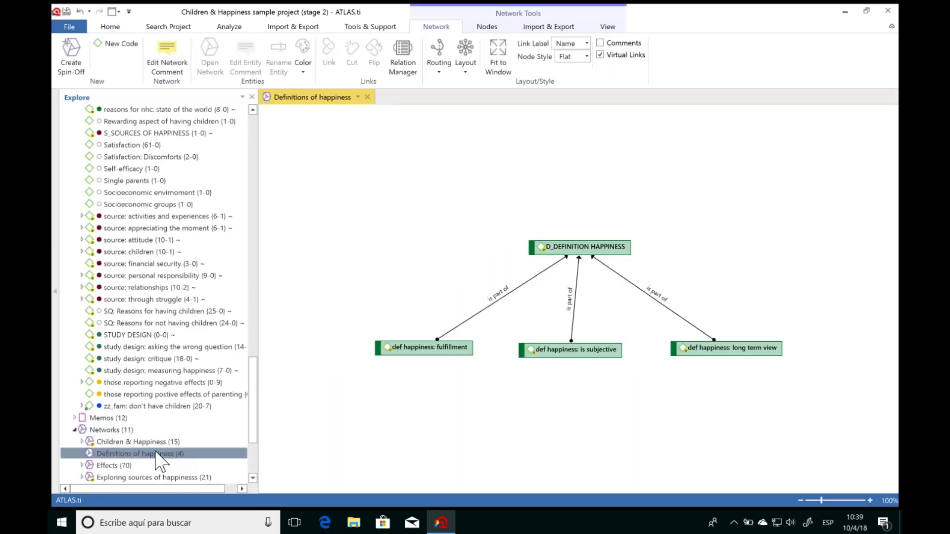
Step: Show frequencies and comments in the reopened network and move the D_DEFINITION HAPPINESS node higher above the other codes
click(607, 27)
click(351, 42)
click(299, 43)
drag(577, 240, 569, 197)
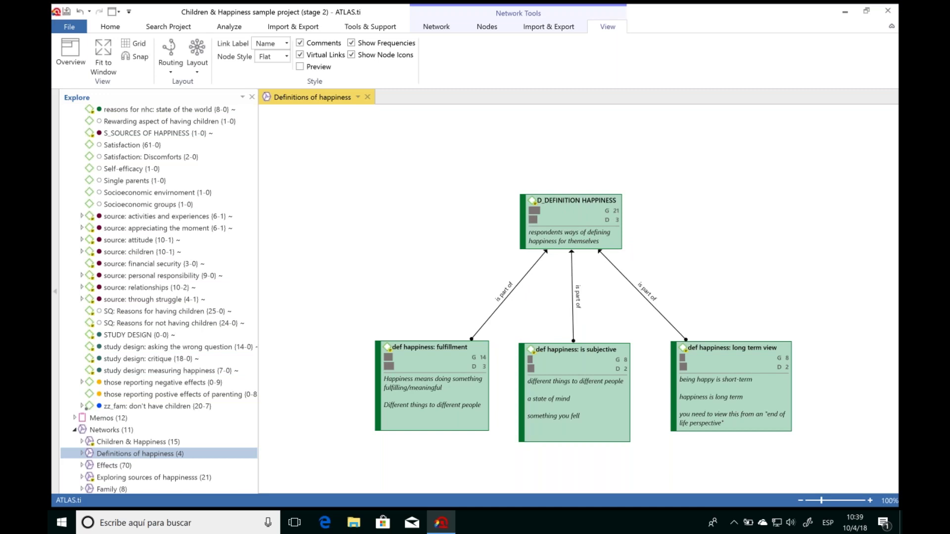
Step: Raise the "def happiness: is subjective" node slightly and import its quotation neighbors into the network
scroll(639, 383, down, 3)
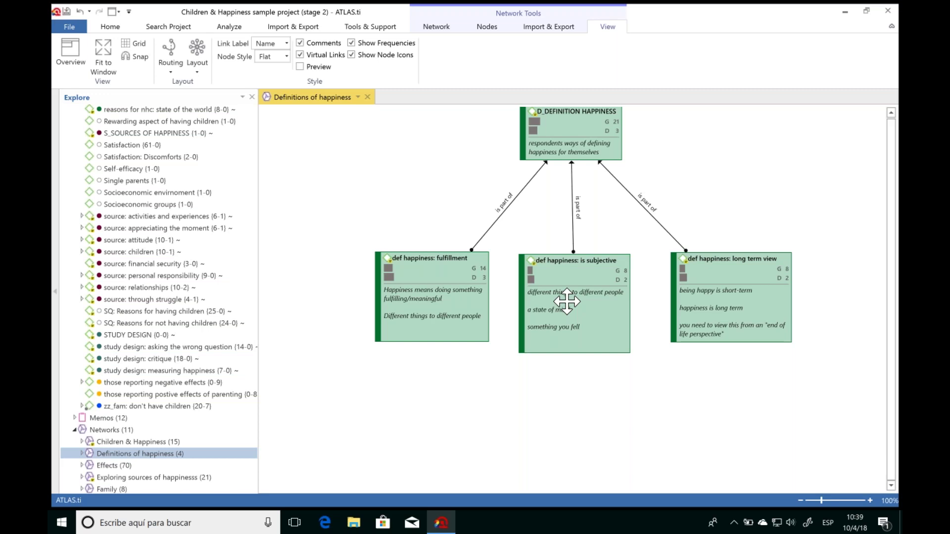
drag(584, 272, 586, 255)
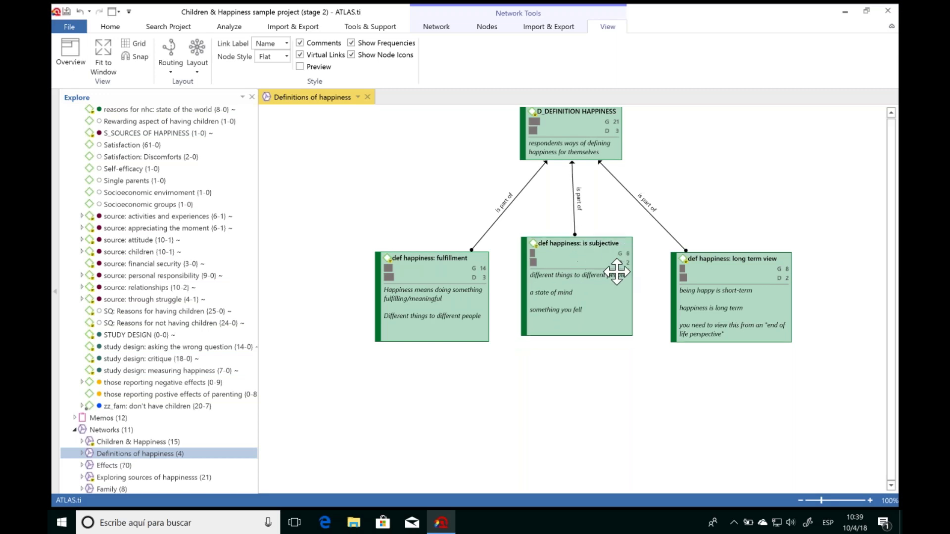
right_click(575, 253)
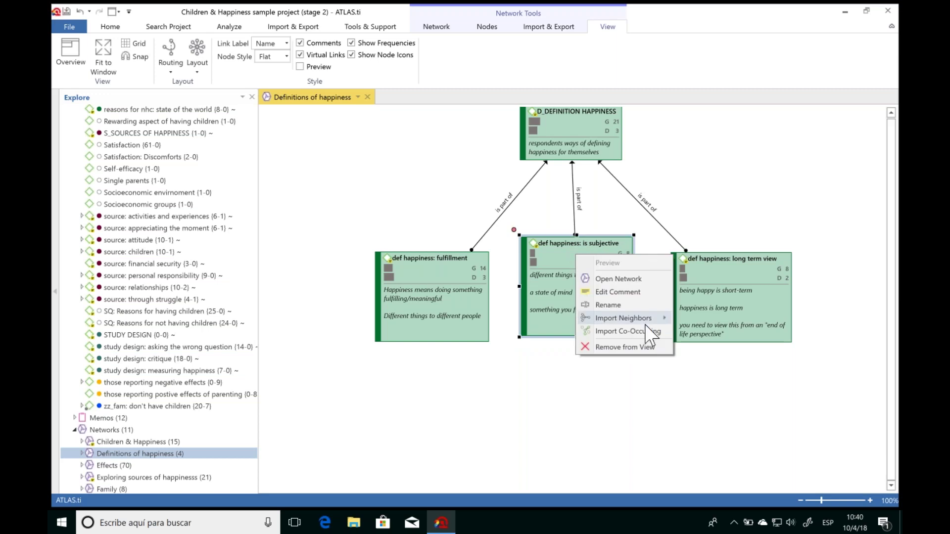
mouse_move(642, 327)
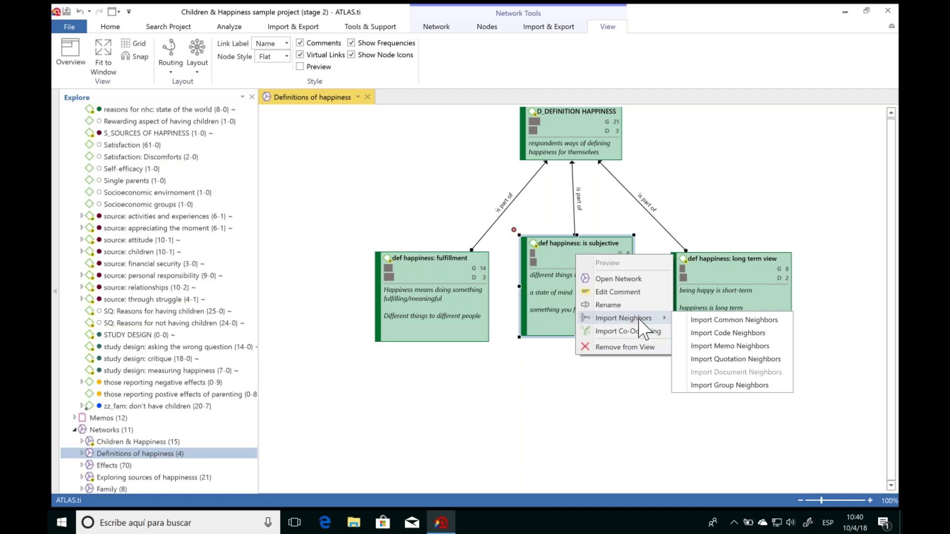
click(736, 356)
scroll(636, 437, down, 1)
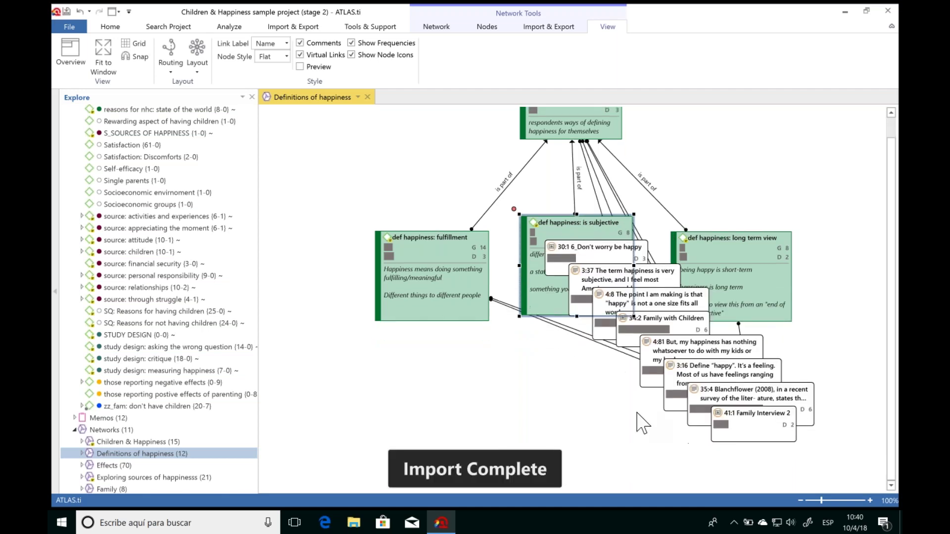
Step: Spread the imported quotation nodes around the code nodes so that they no longer cover each other or the codes
drag(719, 416, 434, 377)
drag(728, 396, 343, 422)
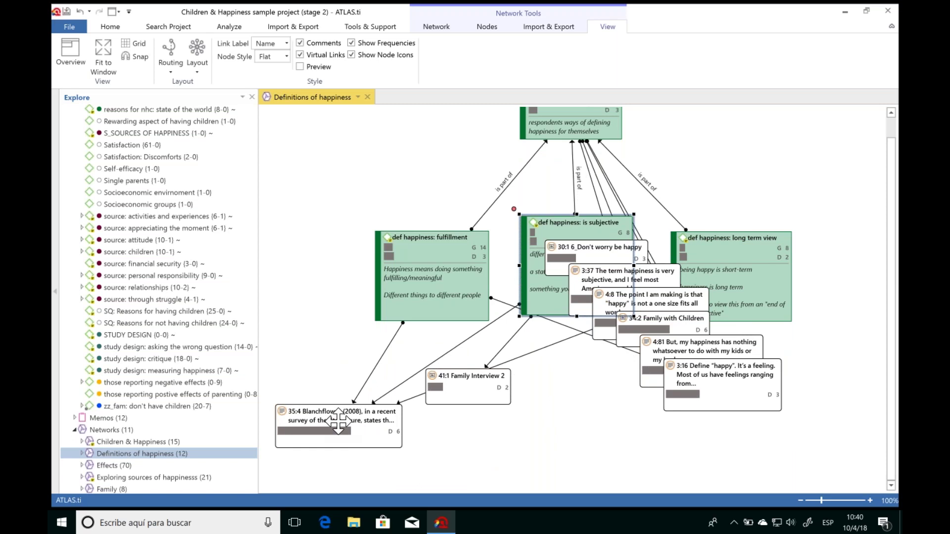
drag(697, 389, 327, 156)
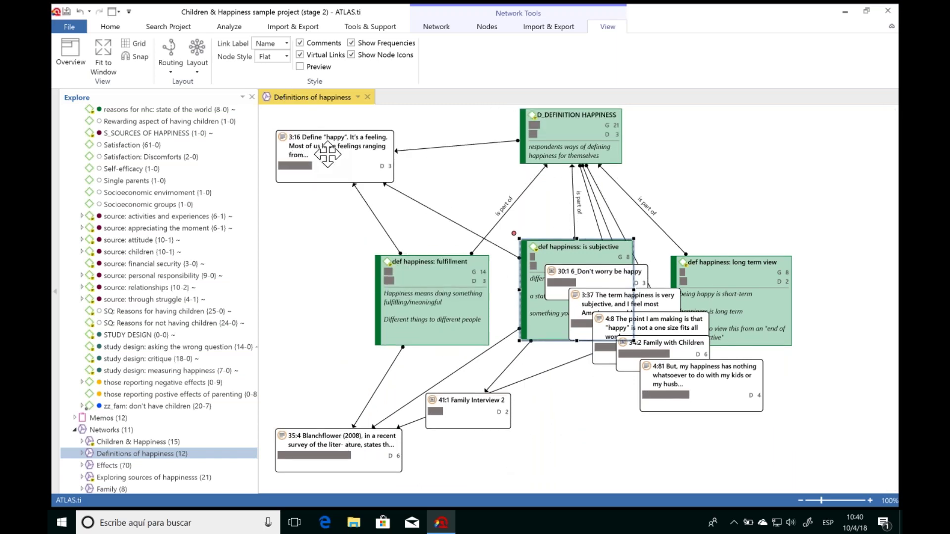
mouse_move(576, 248)
mouse_down()
mouse_move(643, 188)
mouse_move(623, 250)
mouse_move(544, 270)
mouse_move(571, 255)
mouse_up()
drag(709, 409, 631, 445)
drag(706, 369, 794, 413)
drag(643, 322, 794, 439)
scroll(434, 340, down, 1)
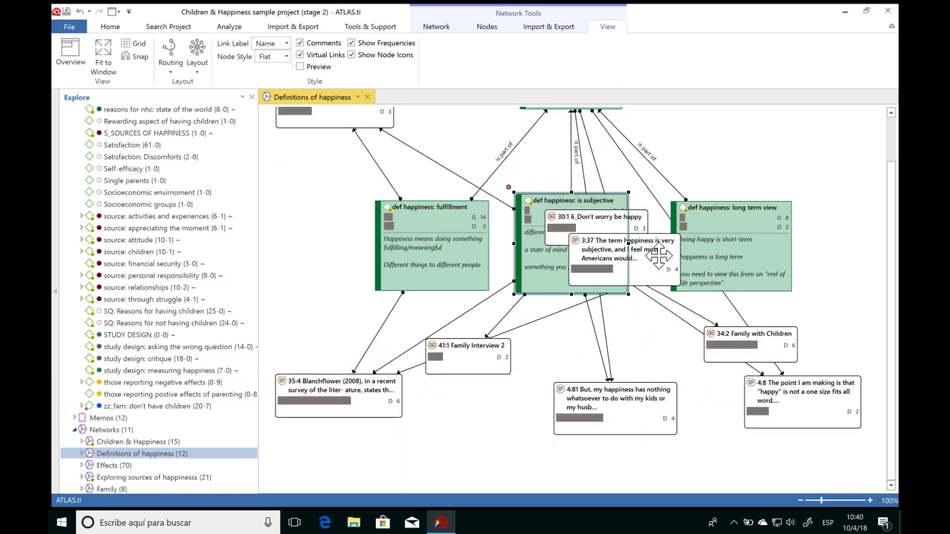
drag(643, 244, 520, 422)
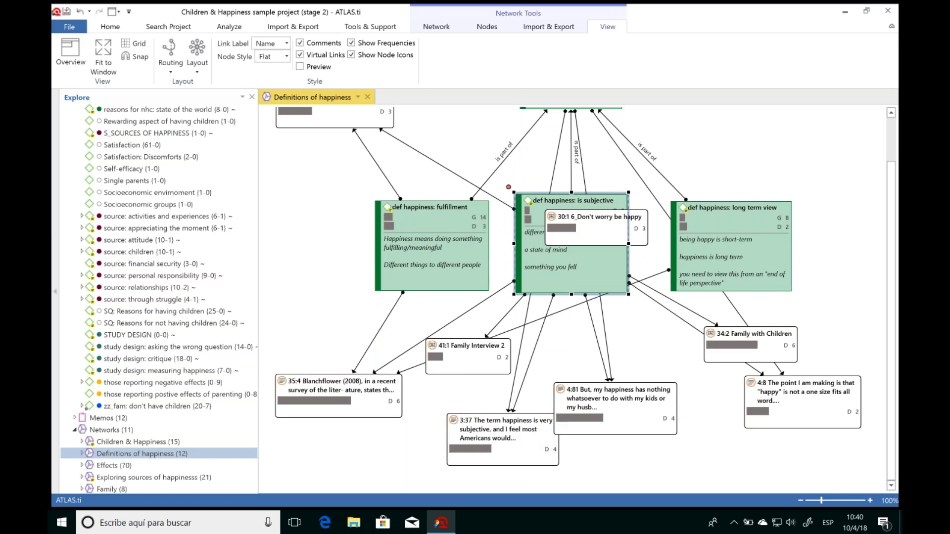
drag(637, 218, 744, 456)
drag(638, 405, 643, 381)
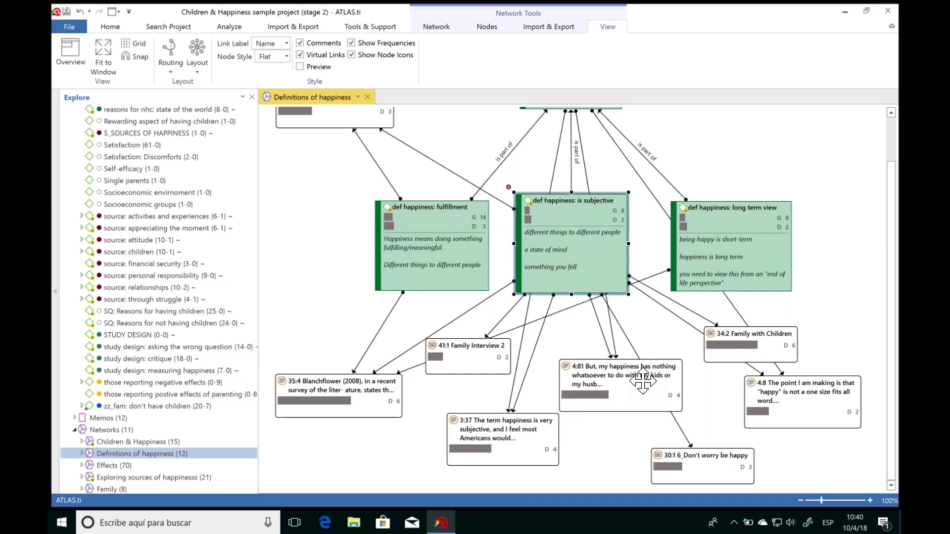
Step: Show quotation previews in the nodes and reposition quotations 35:4, 41:1, 3:37 and 30:1 to reduce the overlap
click(299, 67)
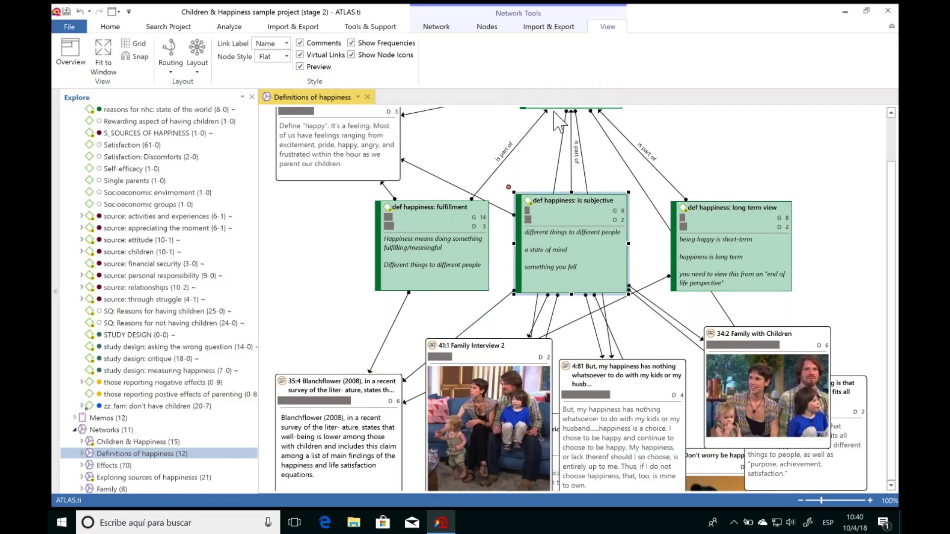
scroll(522, 281, down, 3)
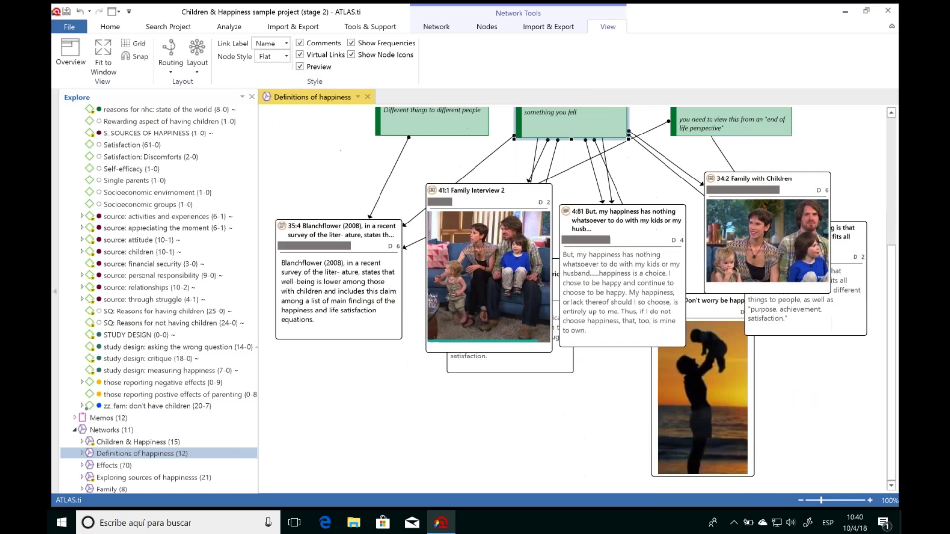
drag(307, 225, 339, 196)
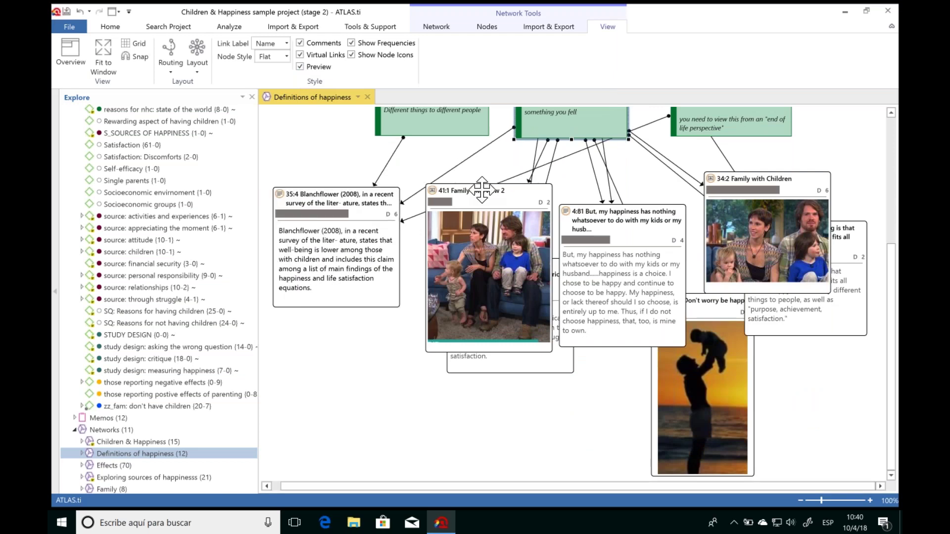
drag(477, 194, 350, 320)
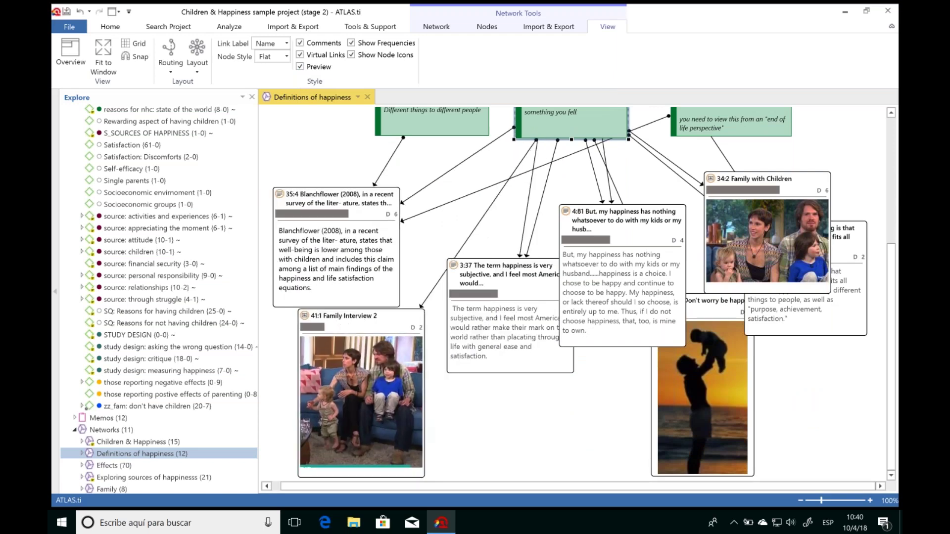
drag(499, 280, 500, 317)
drag(716, 312, 724, 343)
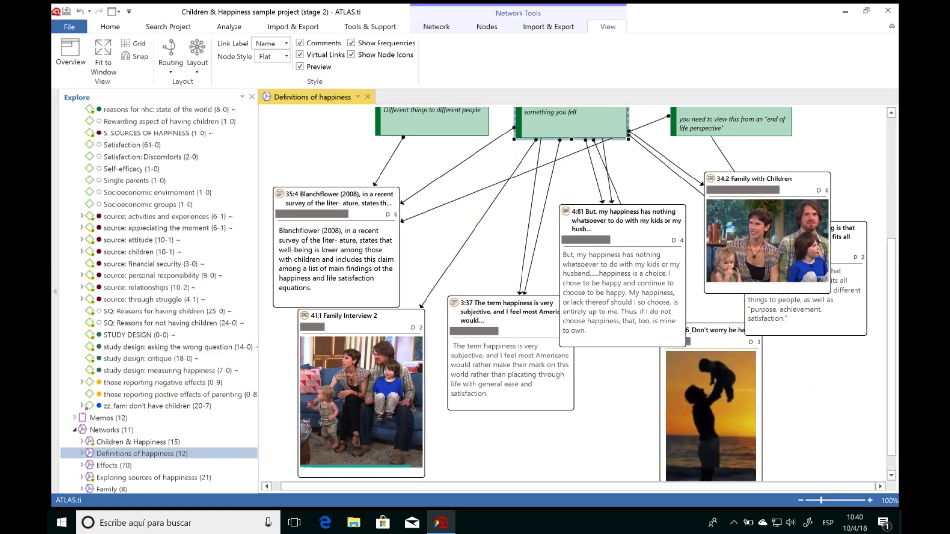
Step: Separate quotations 4:81 and 3:37, link 4:81 to 3:37 with the relation "contradicts", and select quotation 35:4
drag(652, 221, 717, 230)
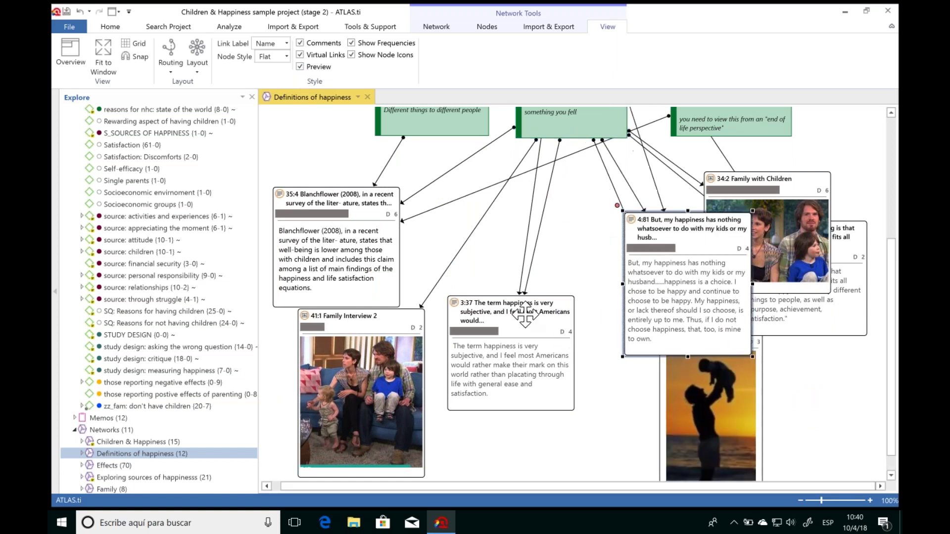
drag(515, 283, 502, 253)
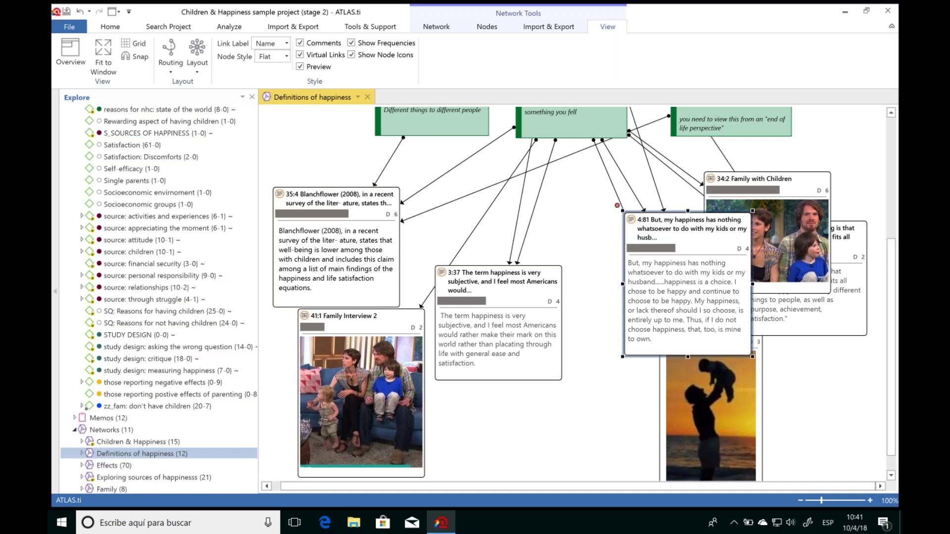
drag(616, 205, 519, 328)
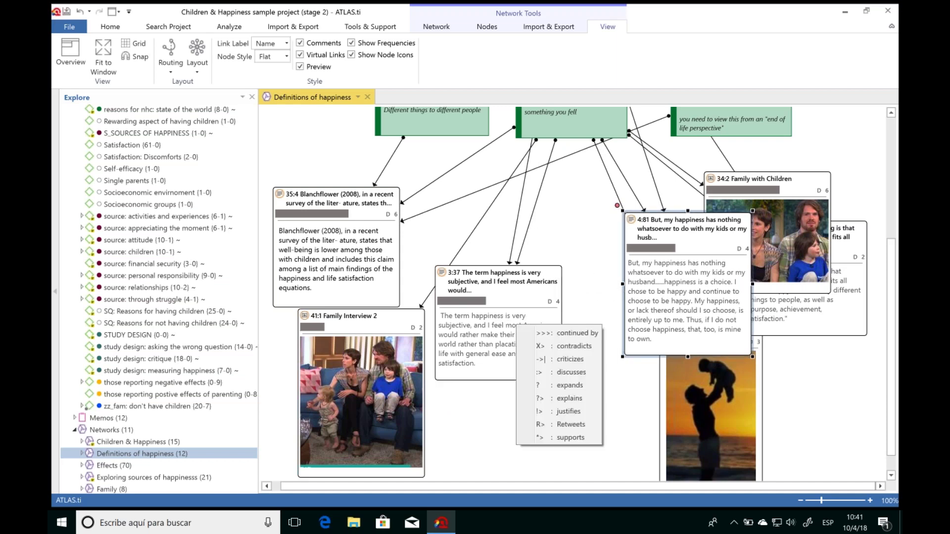
click(566, 346)
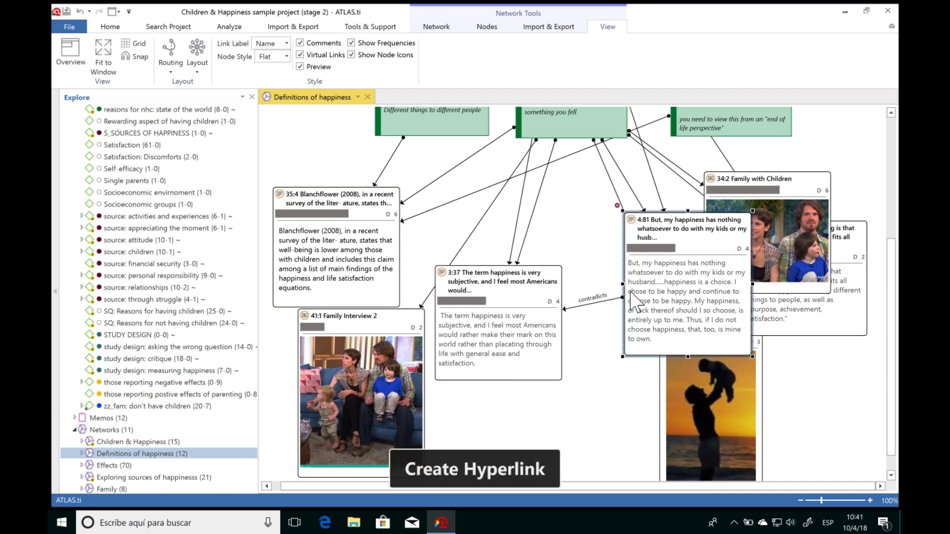
click(292, 194)
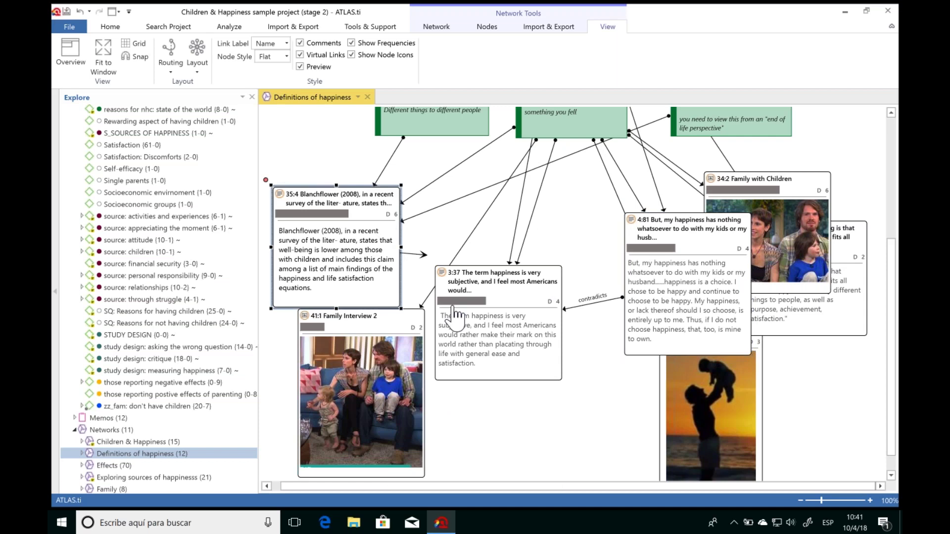
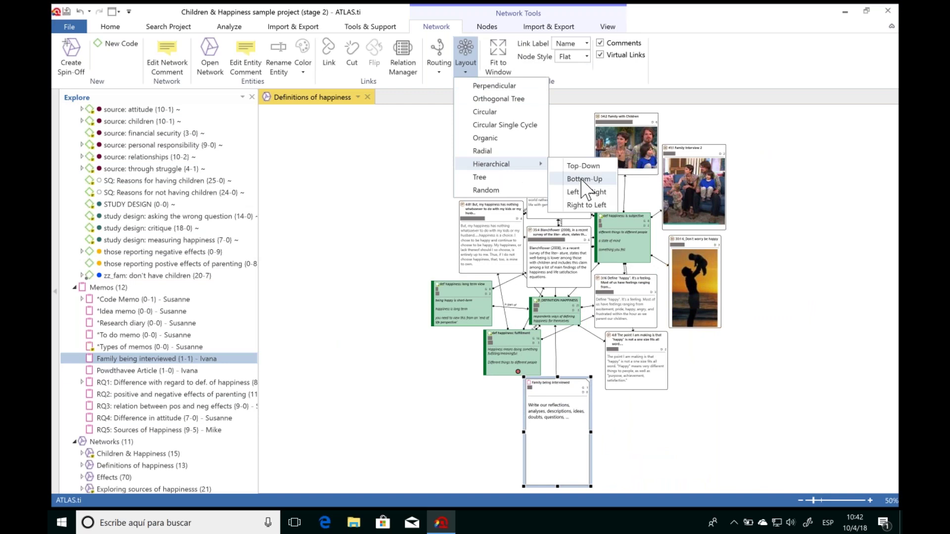
Step: Arrange the network with the hierarchical Bottom-Up layout and look at the network's export options
click(719, 415)
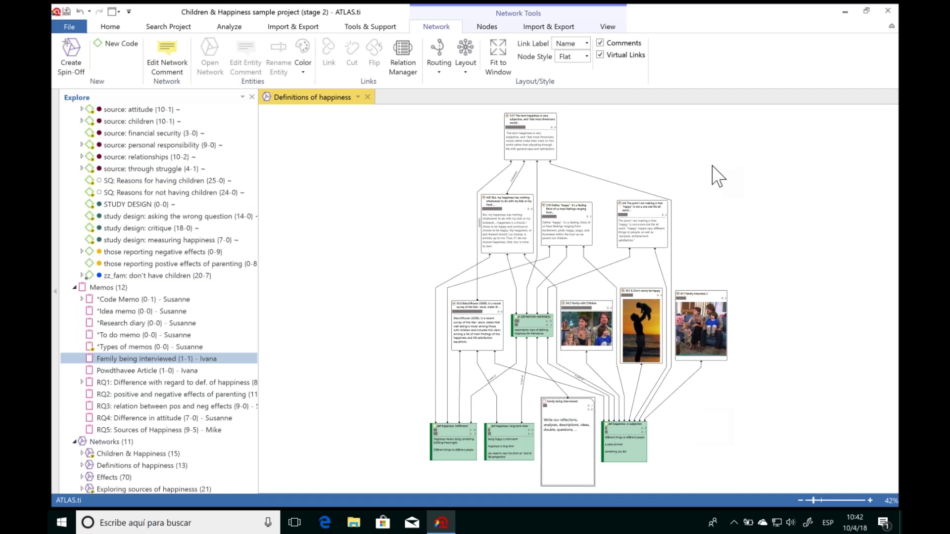
click(549, 27)
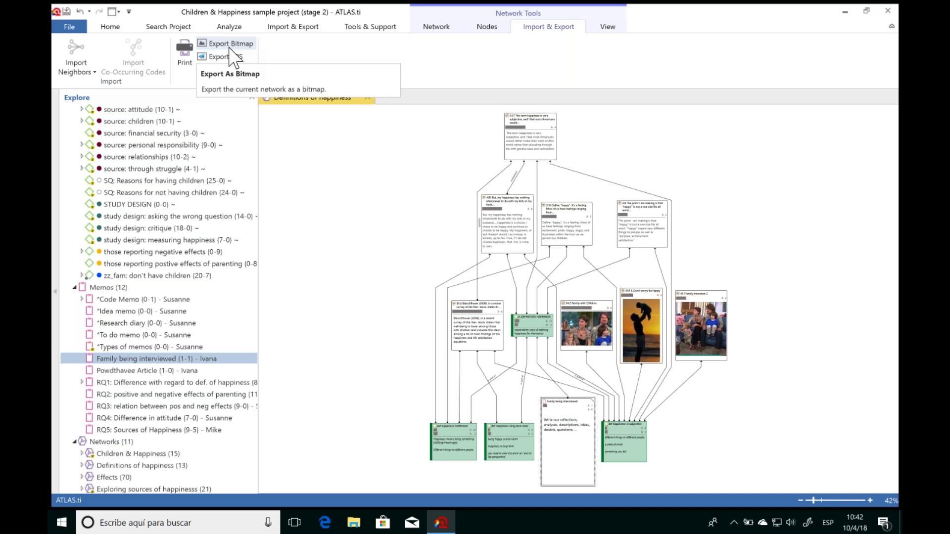
click(438, 28)
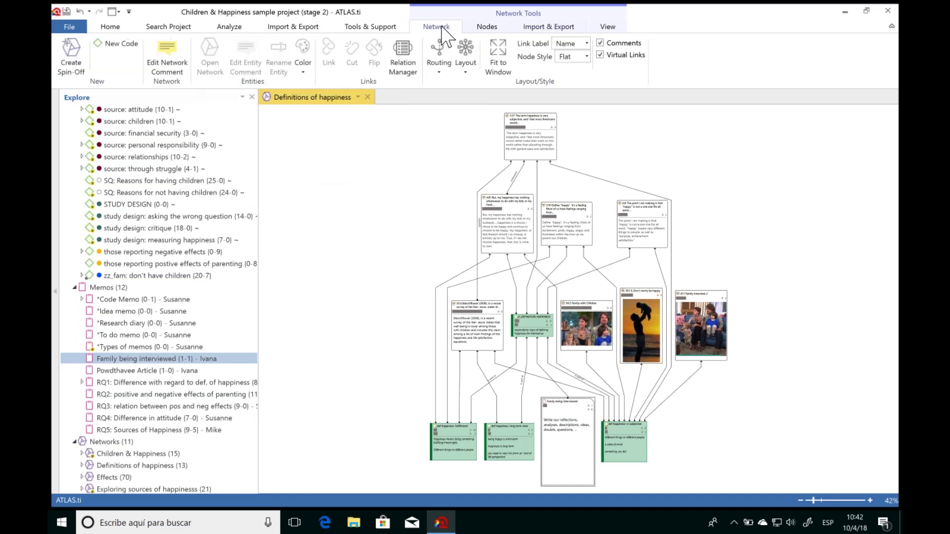
Step: Close the "Definitions of happiness" network and collapse the Memos and Networks branches of the project tree
click(367, 97)
click(75, 287)
click(74, 299)
drag(252, 425, 244, 139)
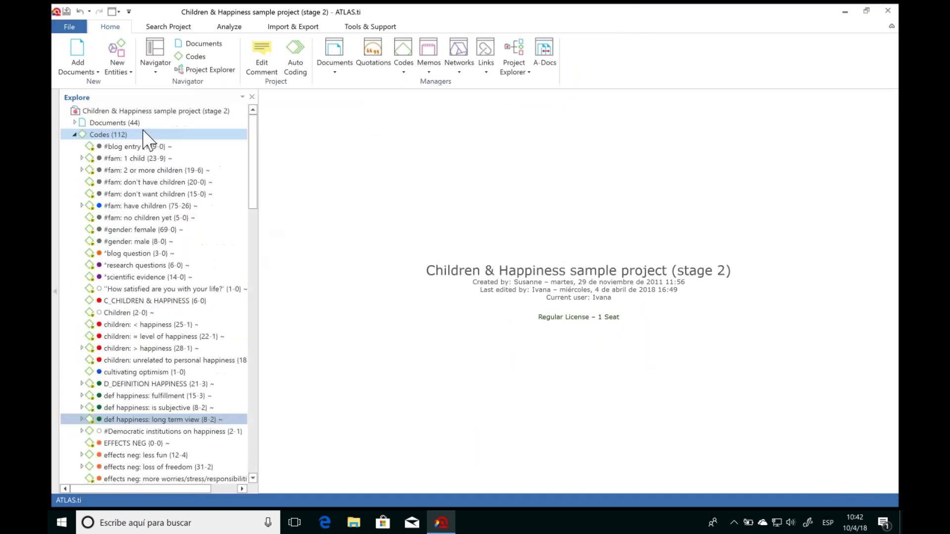
Step: Collapse the Codes branch of the project tree and open the Code-Document Table, moving its window slightly up
click(75, 134)
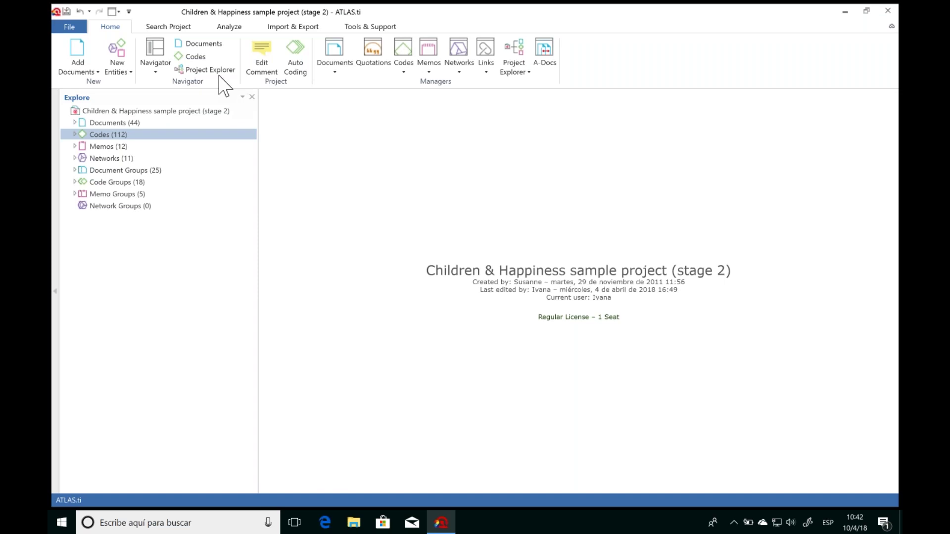
click(230, 30)
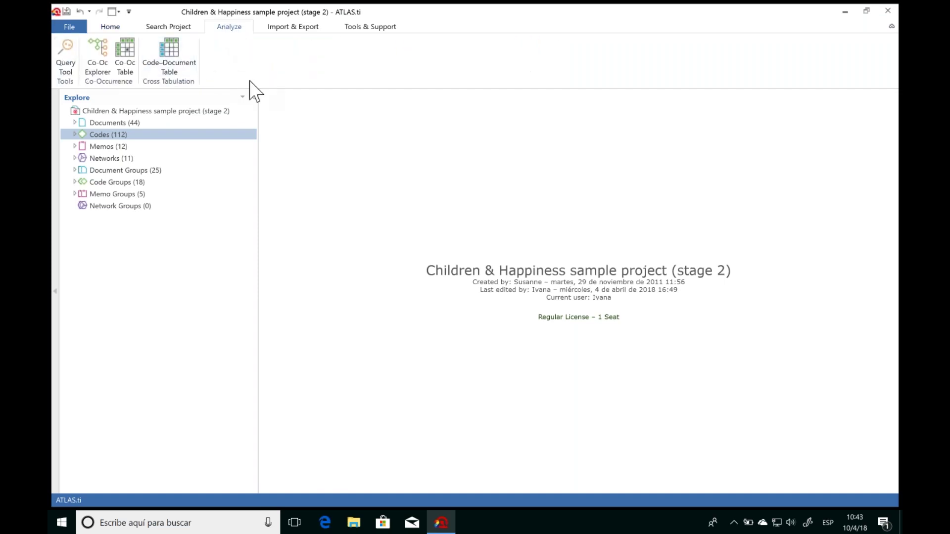
click(182, 47)
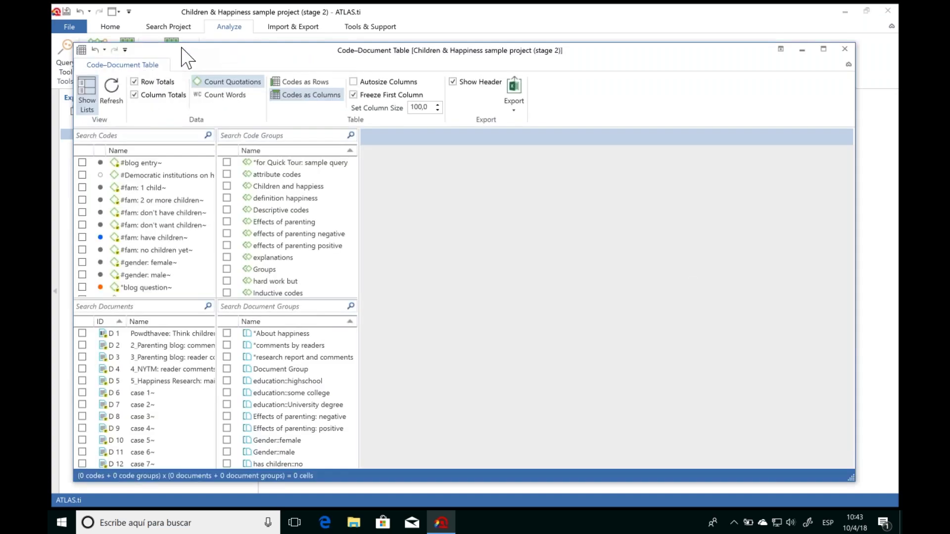
drag(248, 54, 249, 44)
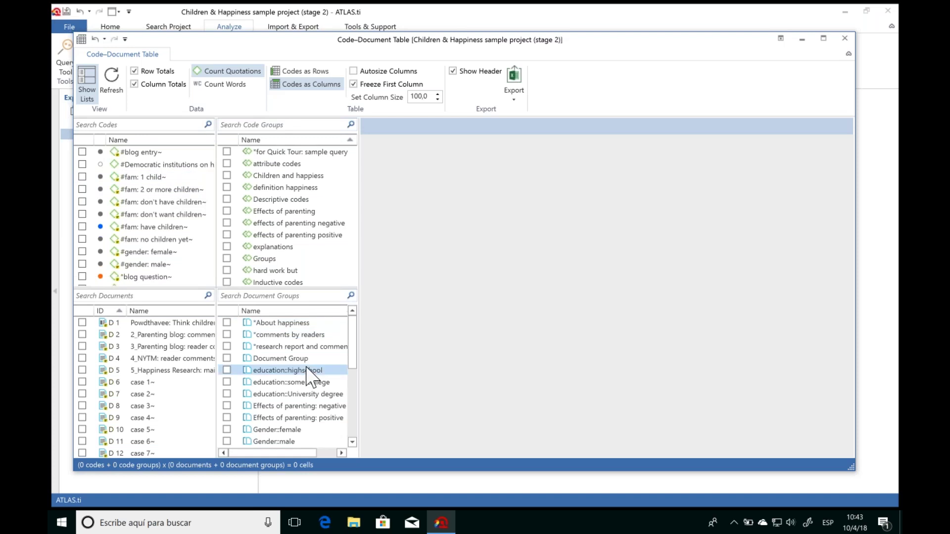
Step: Include the document groups Gender::female and Gender::male in the Code-Document Table
scroll(354, 337, down, 1)
scroll(348, 349, down, 2)
click(226, 393)
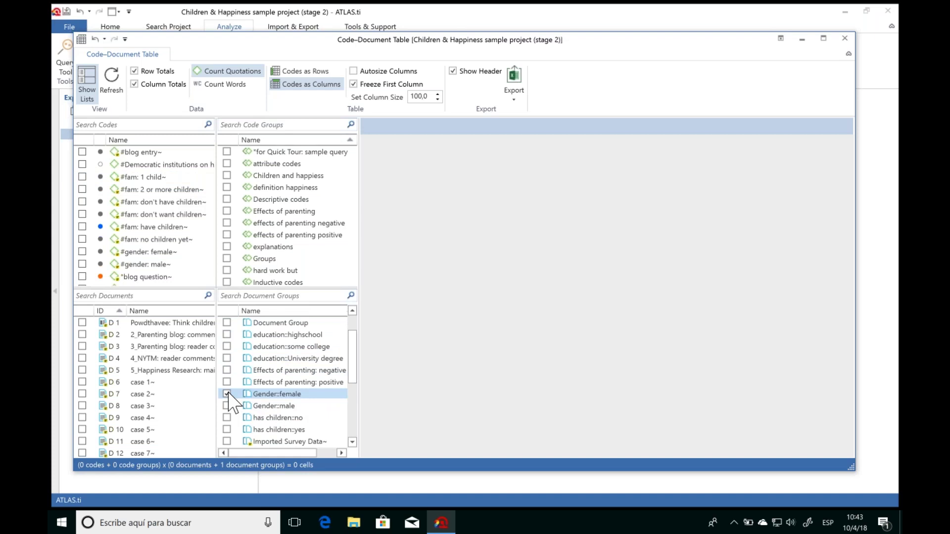
click(226, 405)
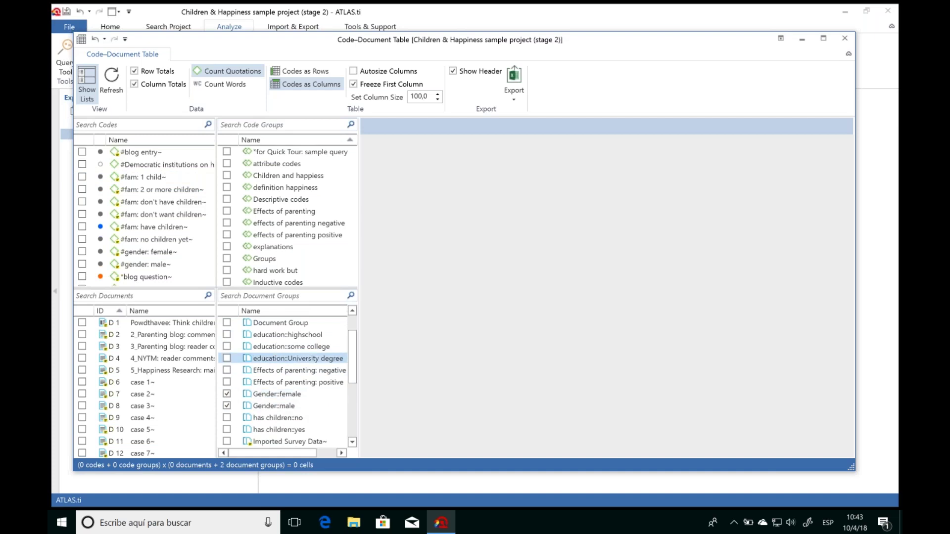
scroll(208, 344, down, 5)
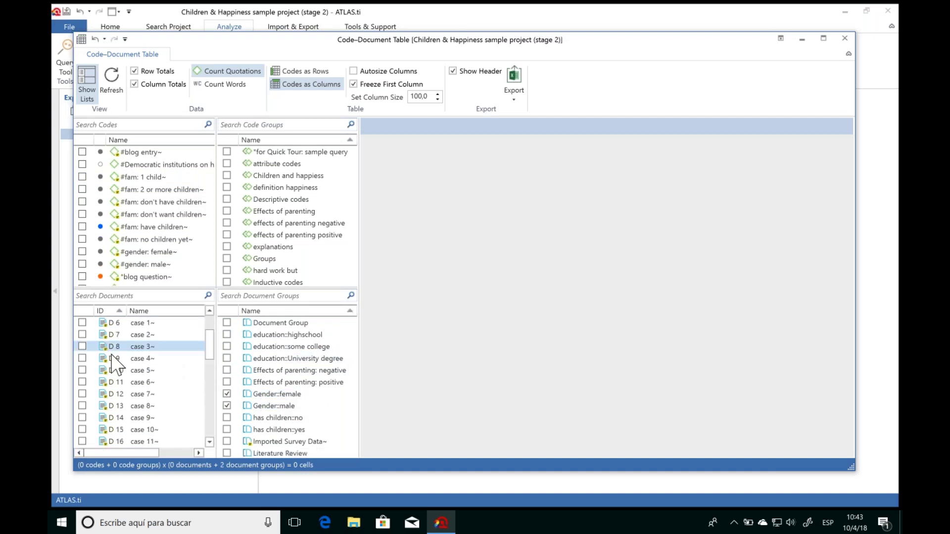
scroll(210, 342, up, 5)
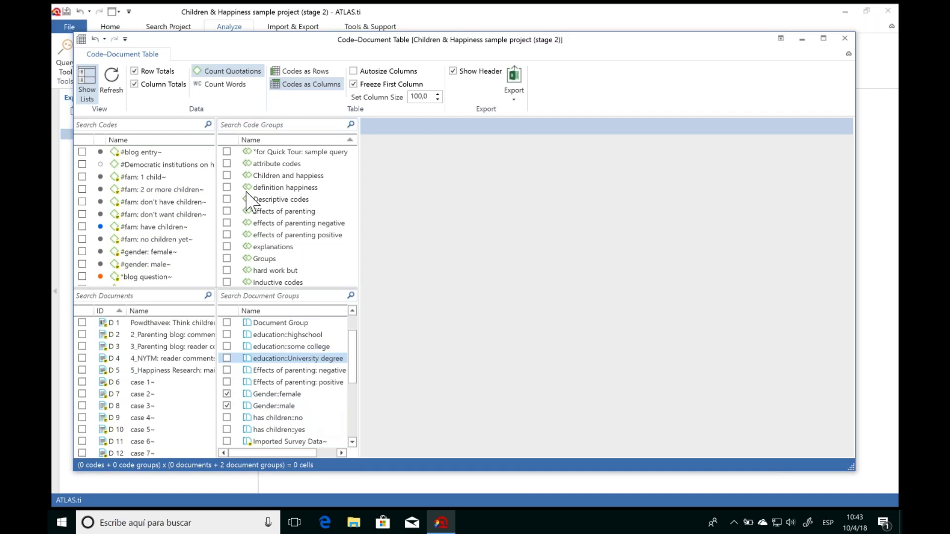
Step: Filter the codes by "reasons" and include the "reasons for hc" codes from altruism to unconditional love in the table
click(160, 124)
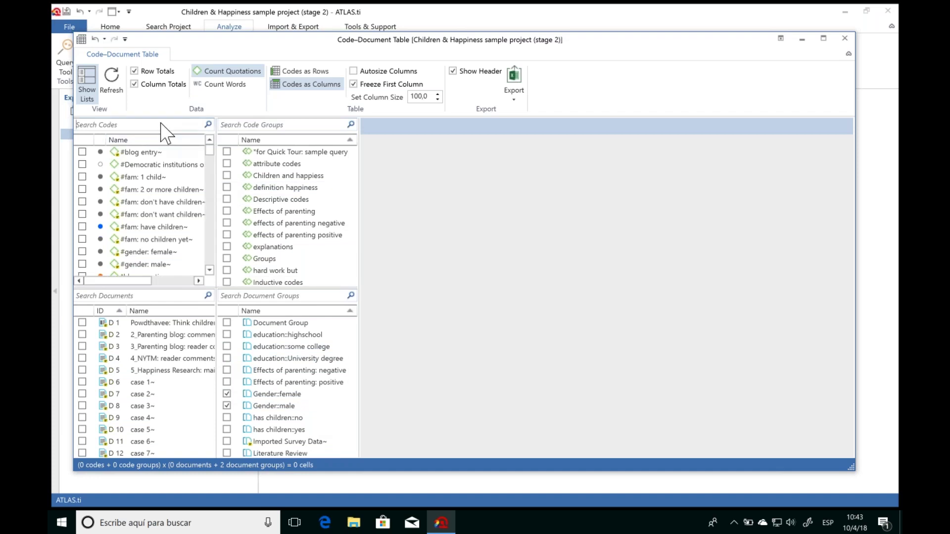
text(reasons)
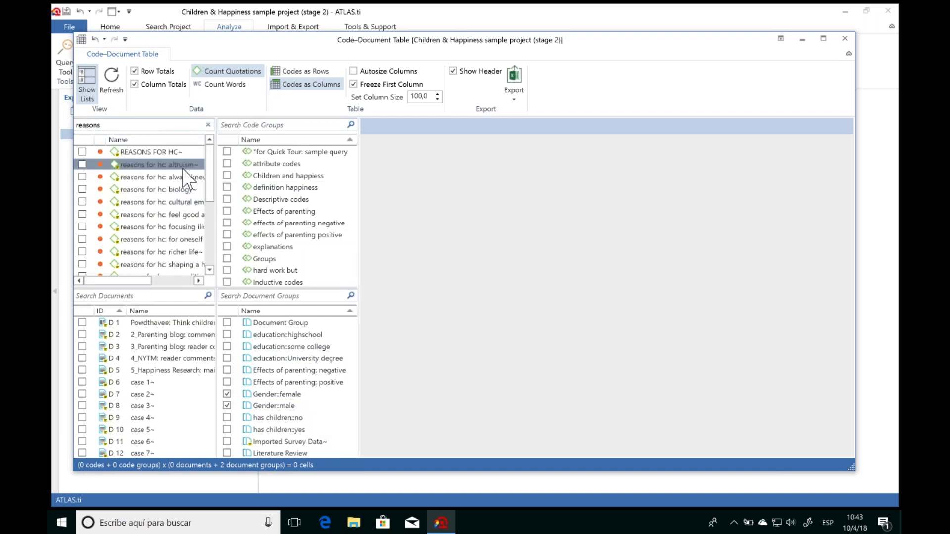
scroll(208, 186, down, 2)
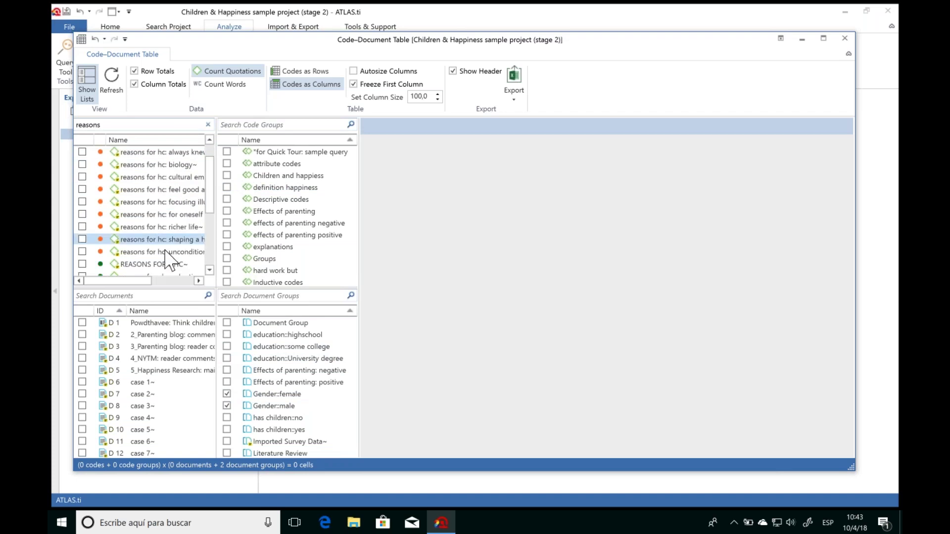
shift+click(166, 252)
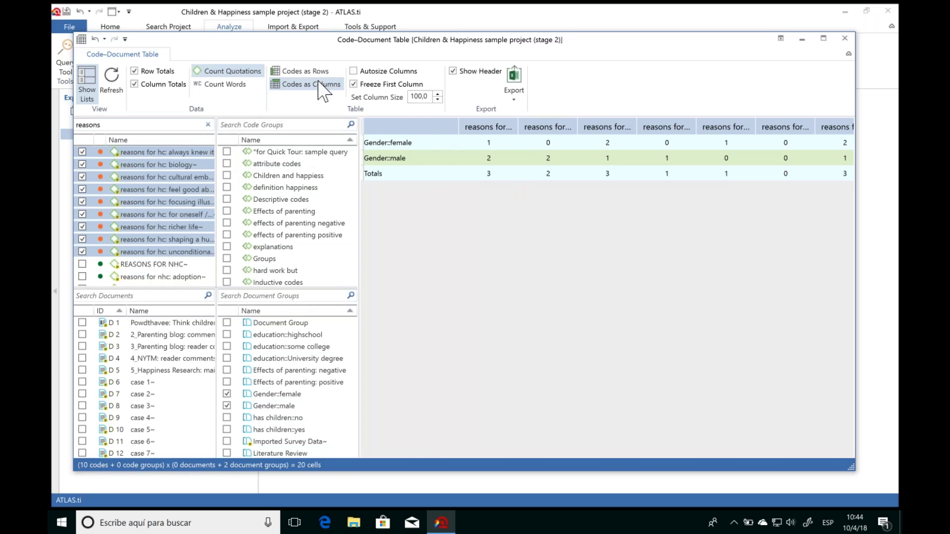
Step: Show the codes as rows, autosize the columns and widen the first column until the full code names fit
click(306, 73)
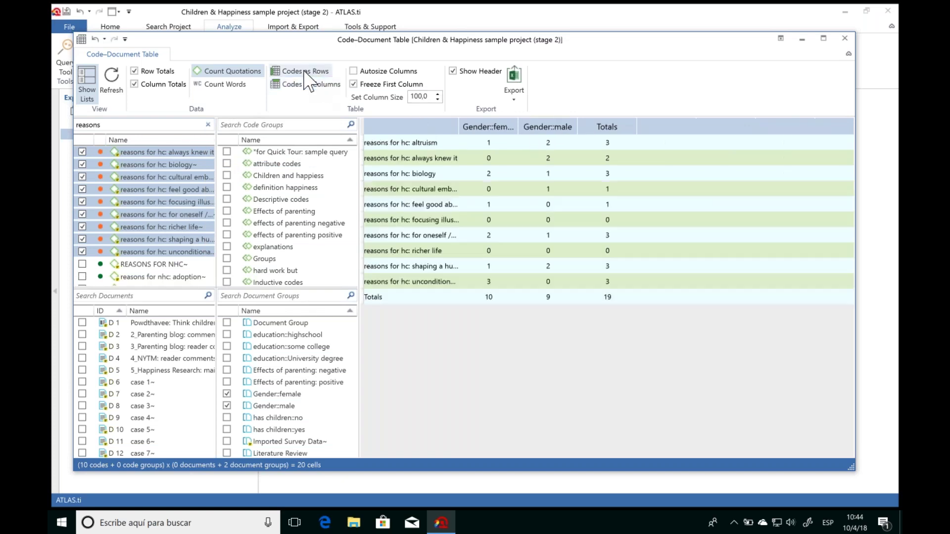
click(354, 71)
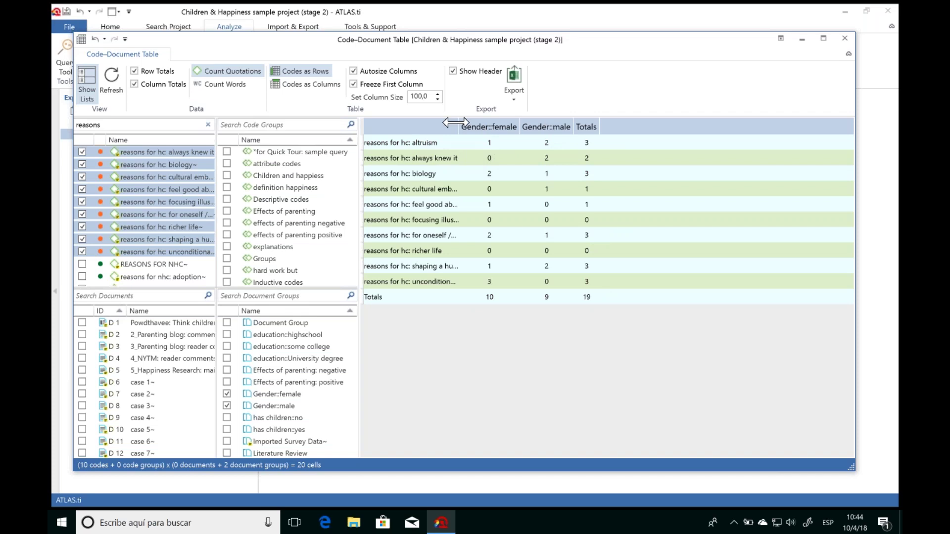
drag(459, 124, 530, 121)
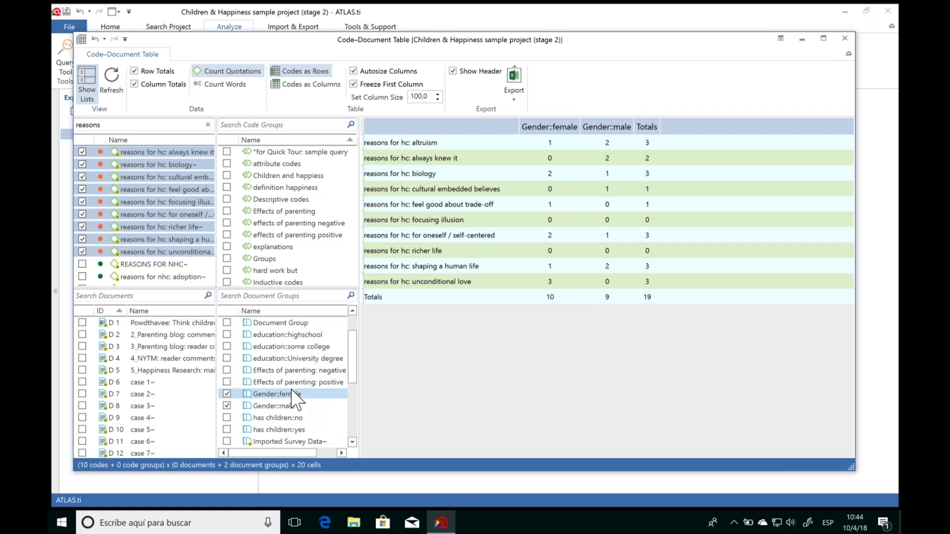
Step: Look at the export formats of the Code-Document Table and close the table without exporting
click(514, 97)
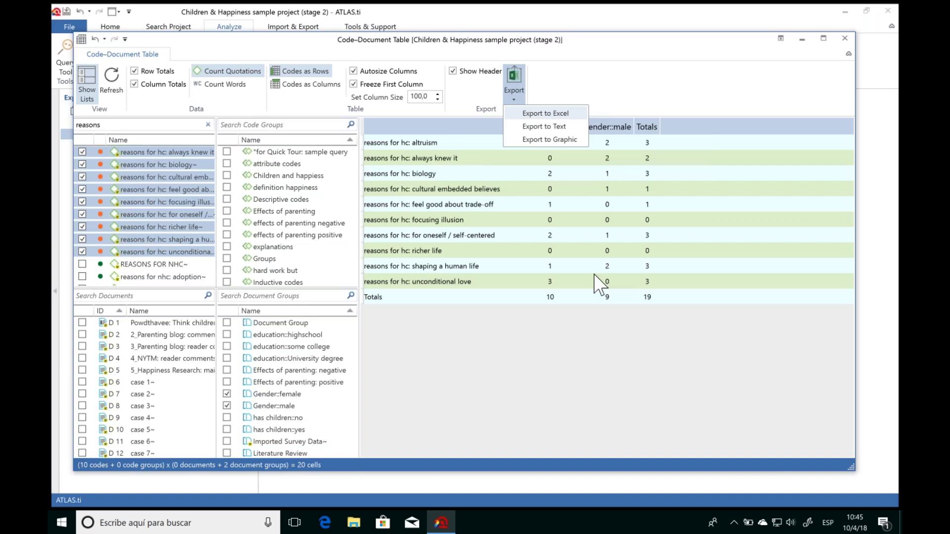
click(568, 387)
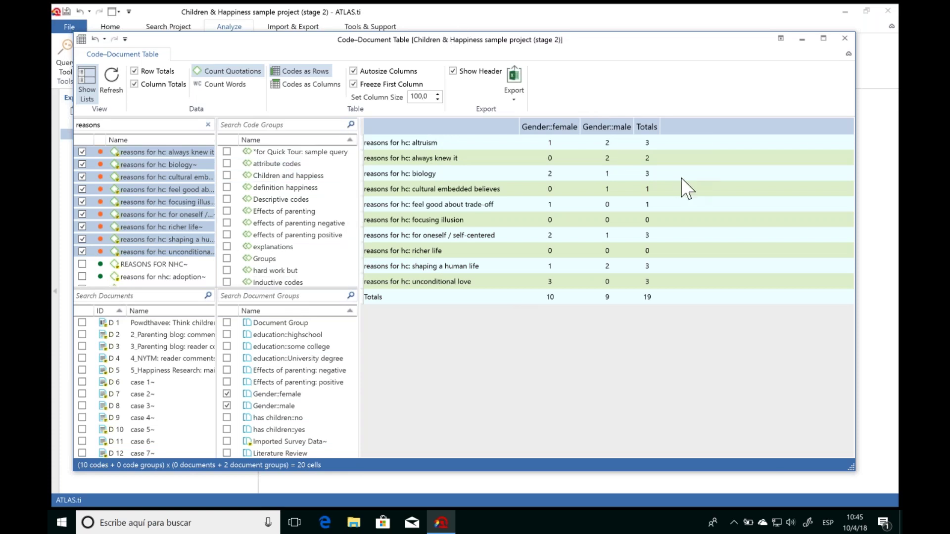
click(845, 39)
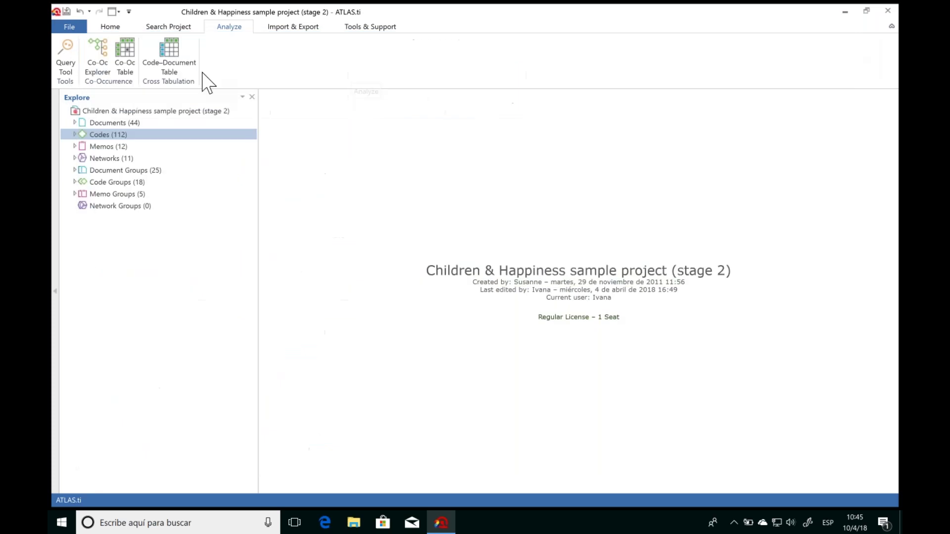
Step: Open the Code Co-Occurrence Table, filter the row codes by "pos" and include "effects pos" codes from fulfilment to positive emotions
click(124, 60)
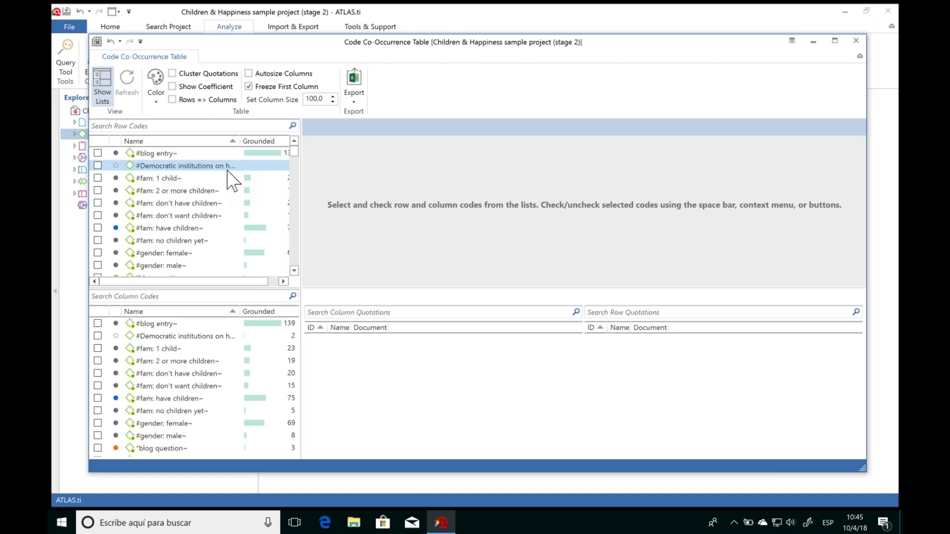
click(170, 126)
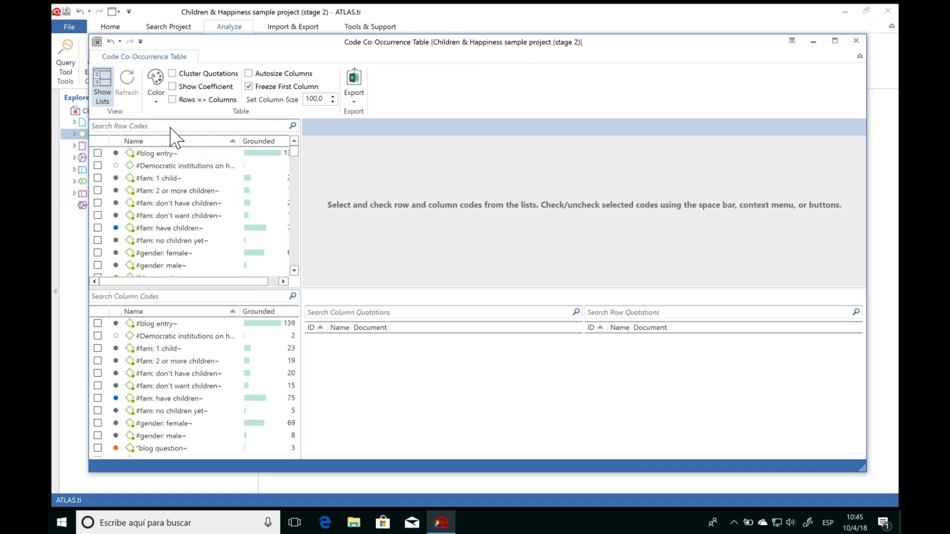
text(pos)
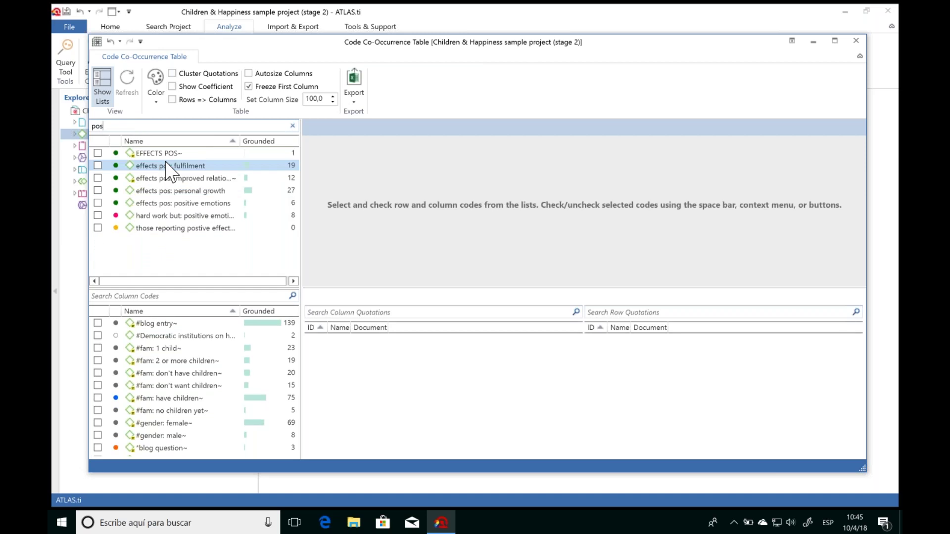
shift+click(156, 205)
key(space)
Step: Filter the column codes by "neg" and include the "effects neg" codes from less fun to on self
click(153, 296)
text(neg)
click(161, 336)
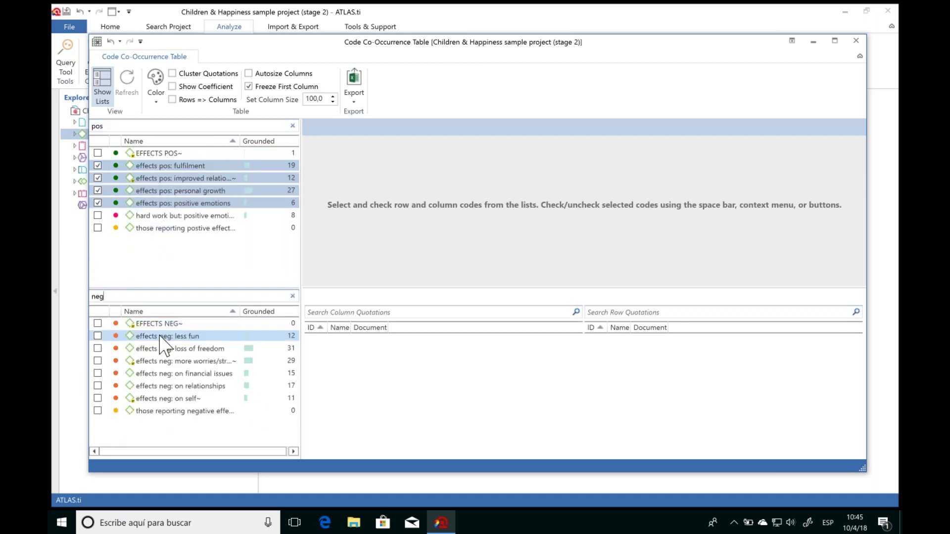
shift+click(160, 399)
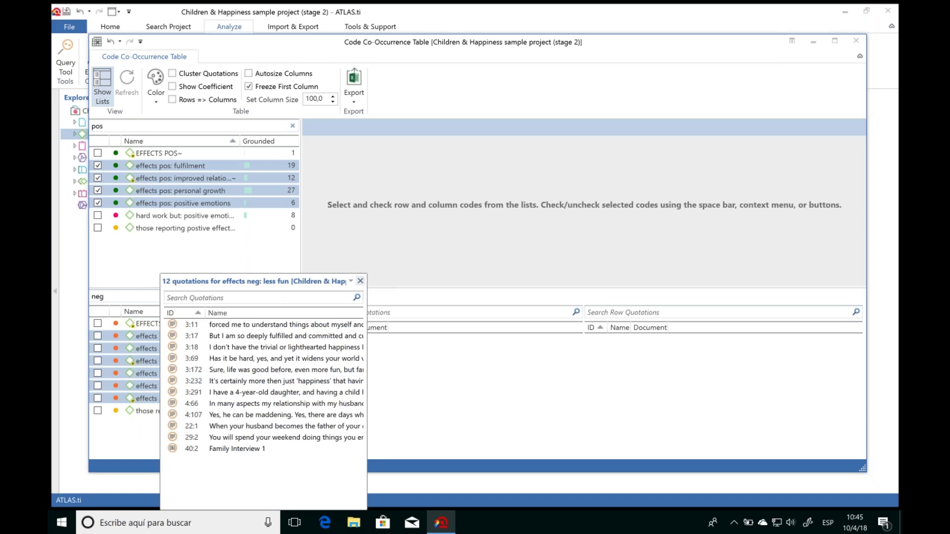
key(space)
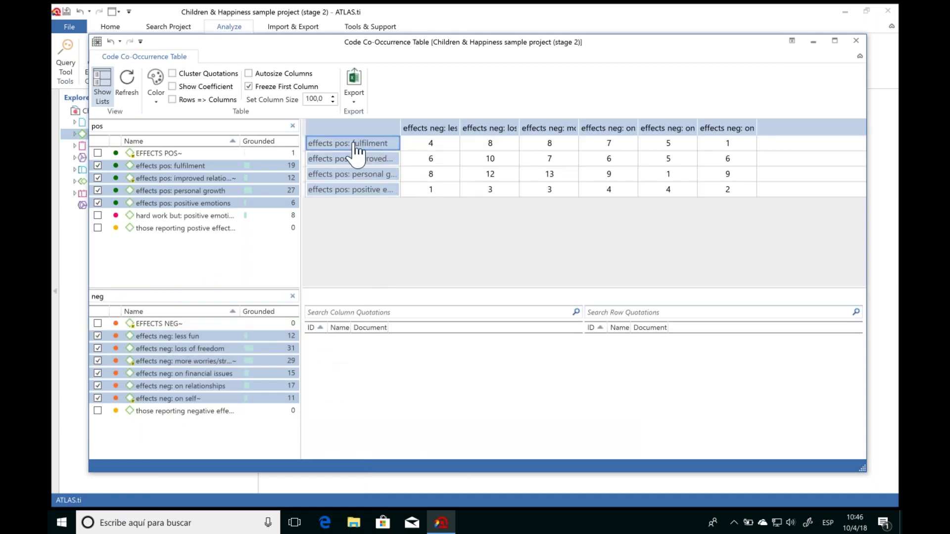
Step: View the quotations where fulfilment meets less fun, read quotation 3:17 in its document, and return to the co-occurrence table
click(430, 144)
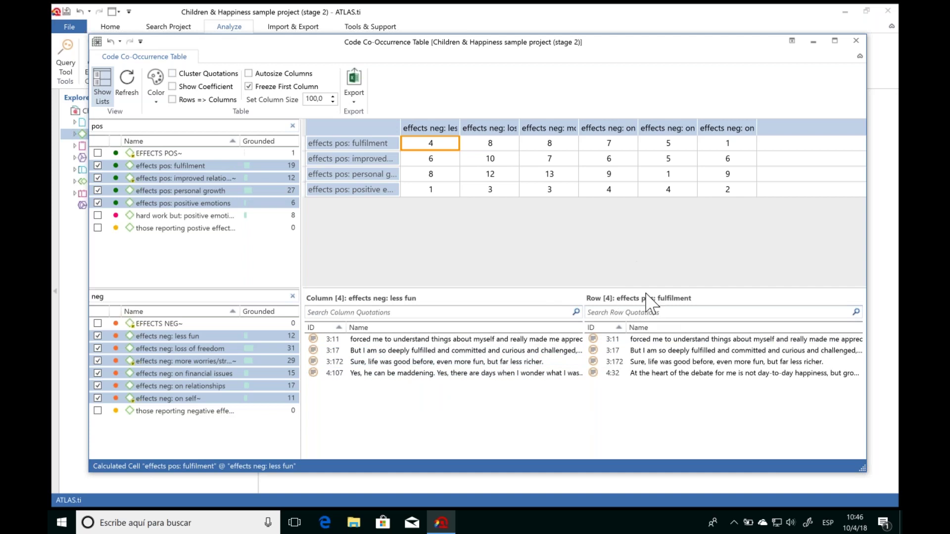
click(431, 351)
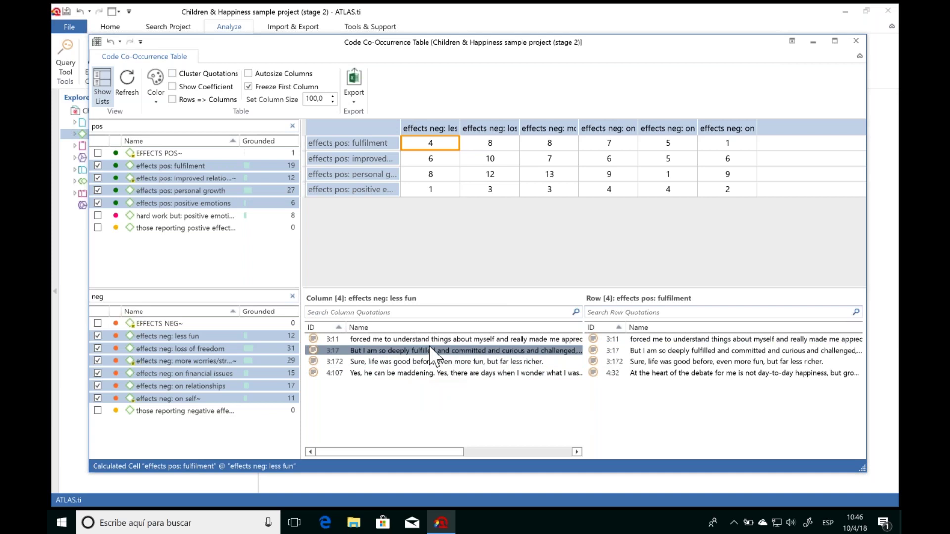
double_click(430, 352)
drag(604, 49, 536, 486)
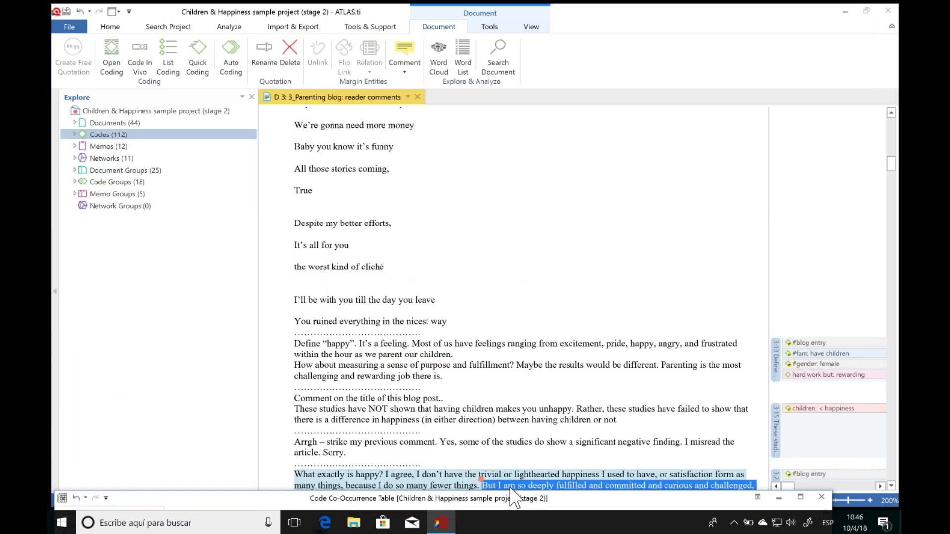
drag(563, 495, 610, 21)
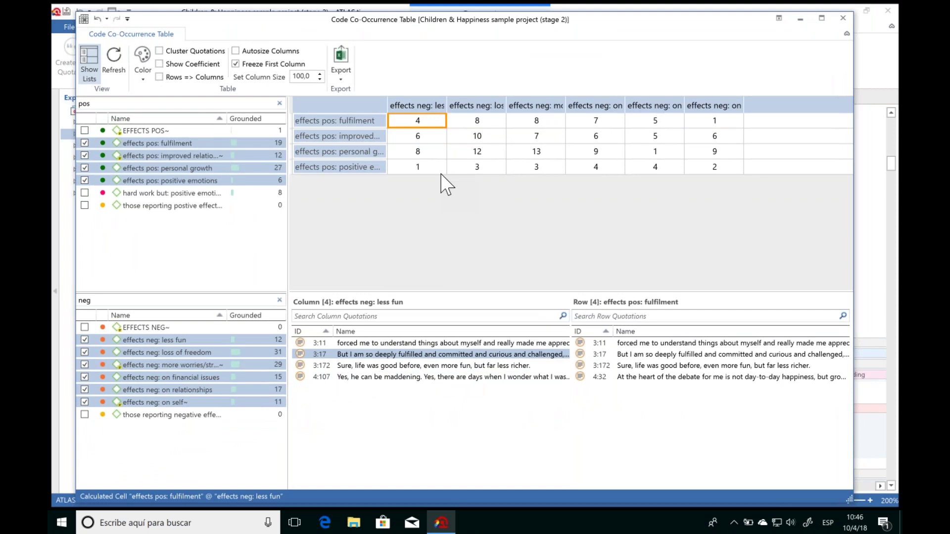
Step: List the quotations where personal growth meets more worries/stress/responsibilities and look at the table's export formats
click(541, 153)
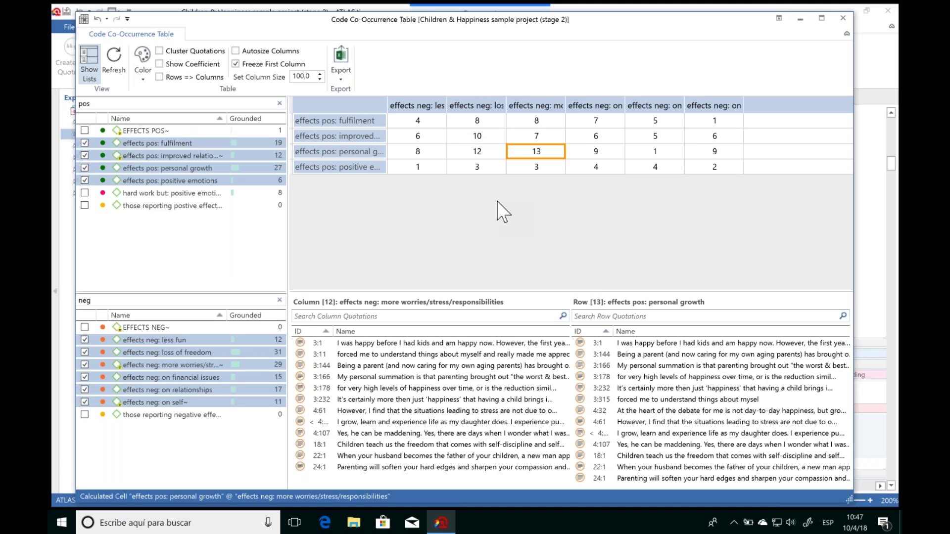
click(340, 74)
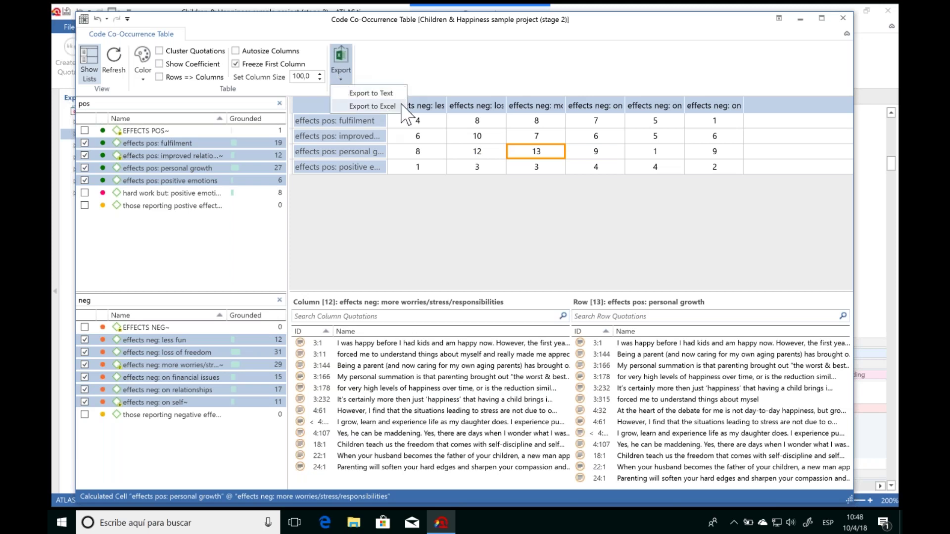
click(407, 240)
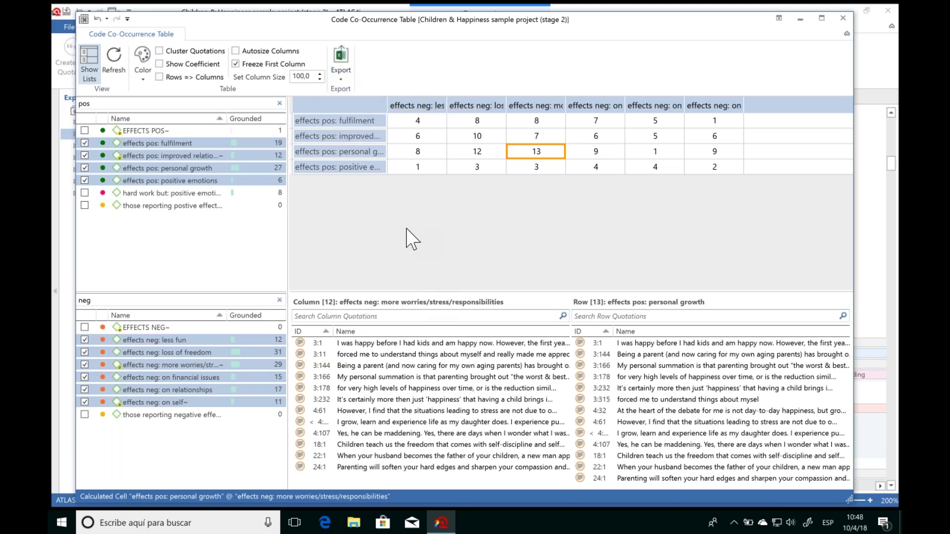
click(343, 58)
click(396, 84)
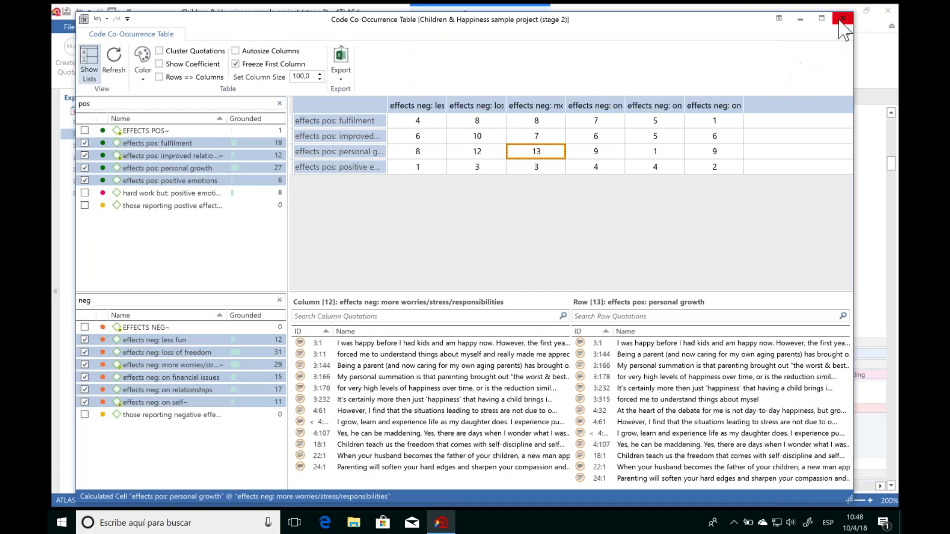
Step: Close the co-occurrence table and document D 3, and open the Query Tool
click(833, 26)
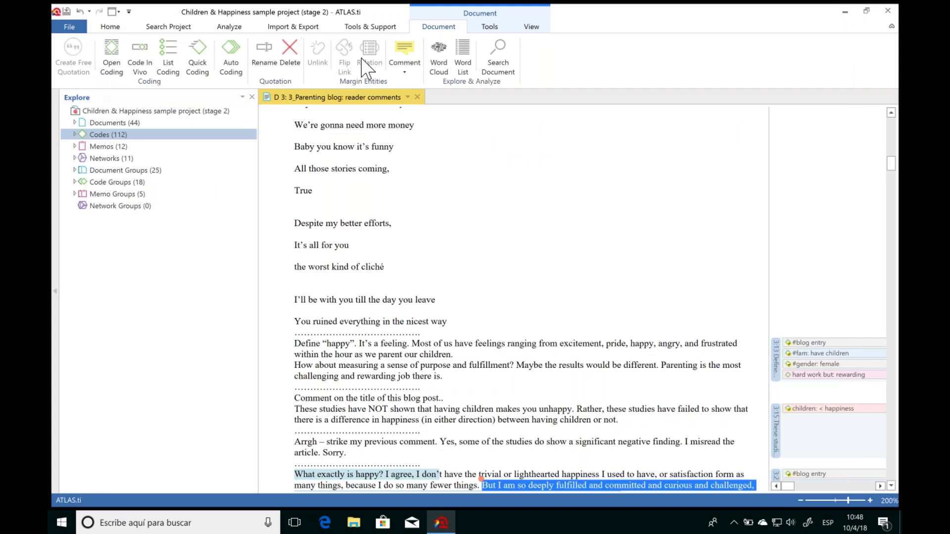
click(417, 98)
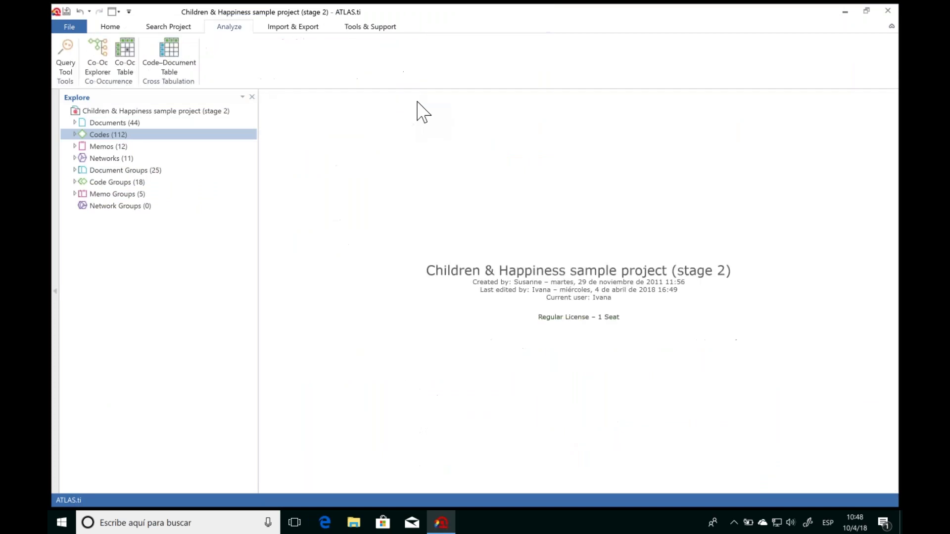
click(68, 58)
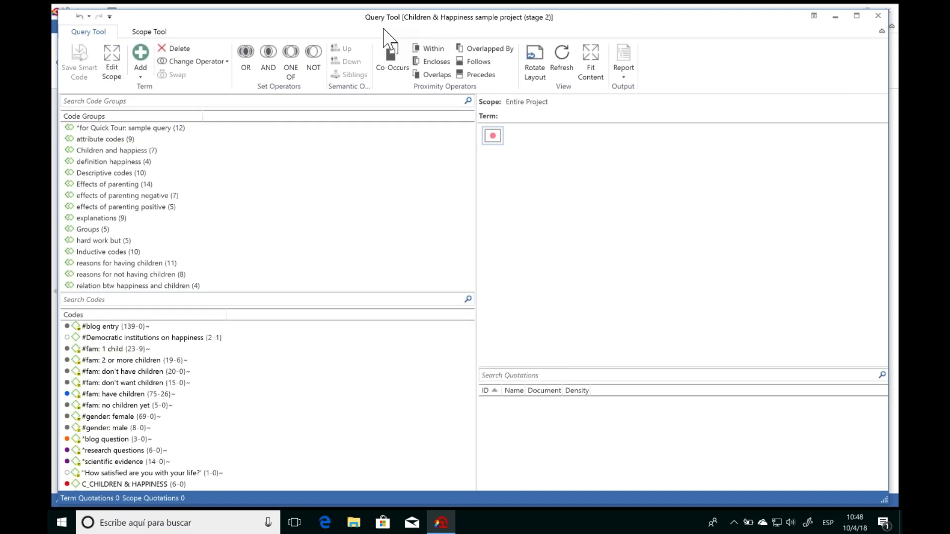
click(147, 357)
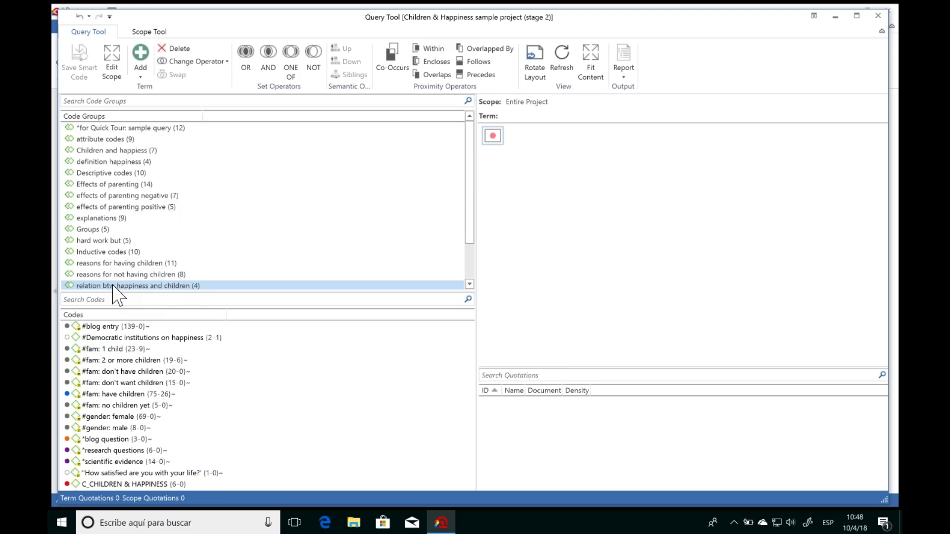
scroll(193, 286, down, 1)
double_click(168, 273)
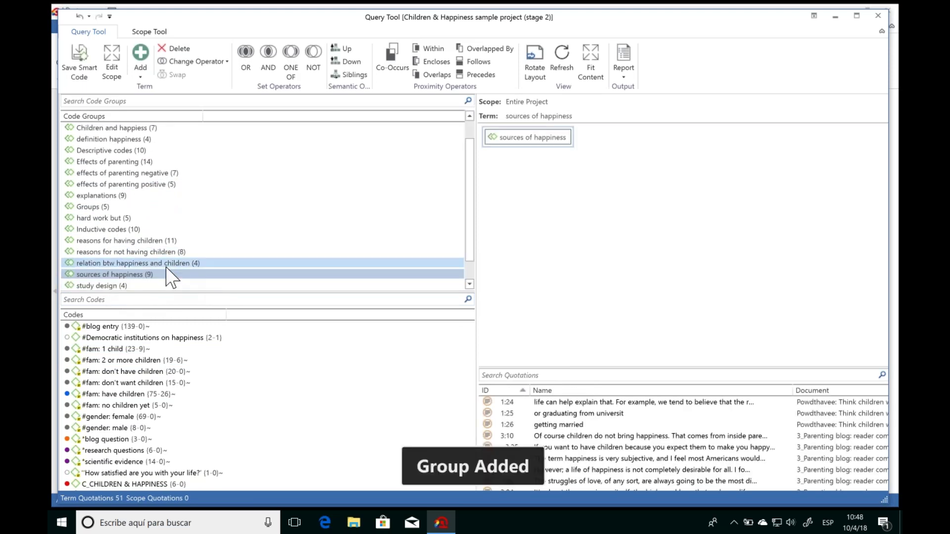
click(512, 140)
click(178, 49)
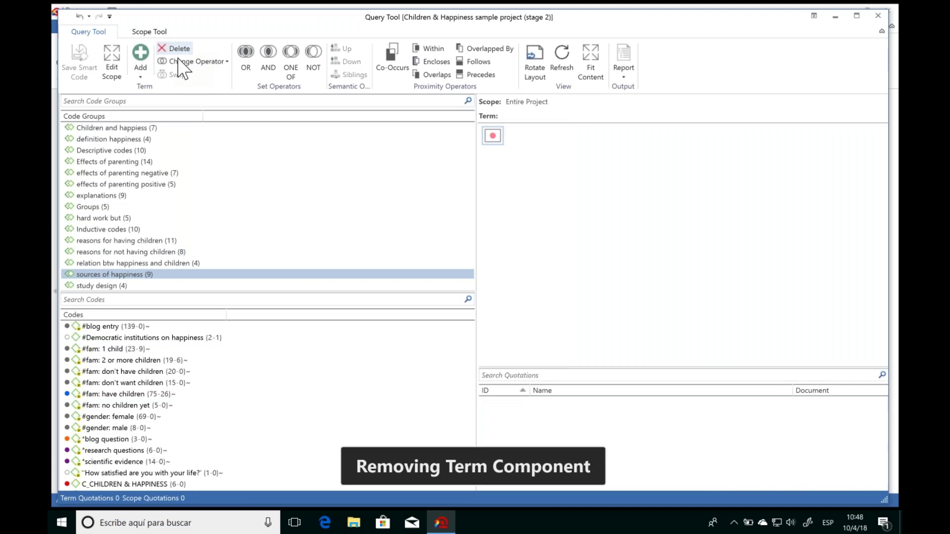
Step: Add the code group "relation btw happiness and children" as the query term and browse its quotations
click(159, 262)
double_click(164, 267)
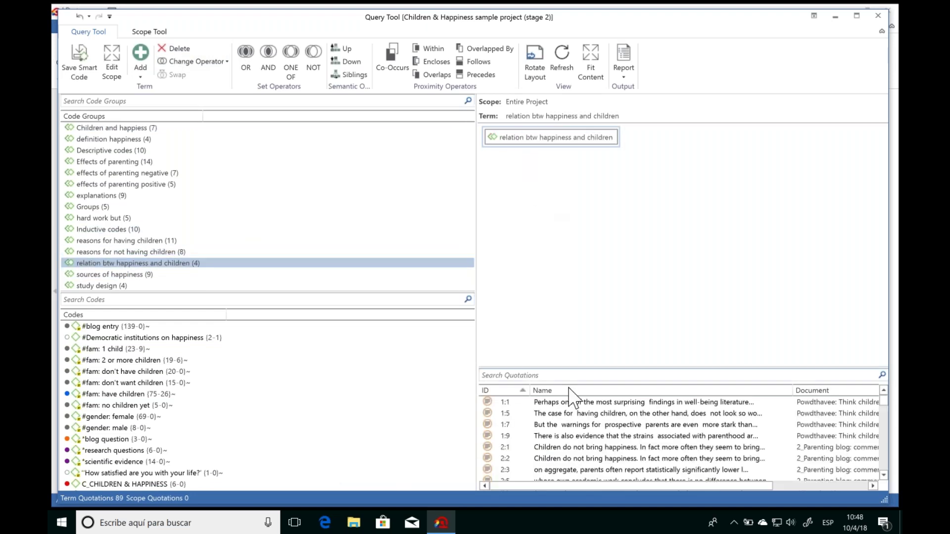
drag(559, 368, 558, 230)
scroll(573, 377, down, 20)
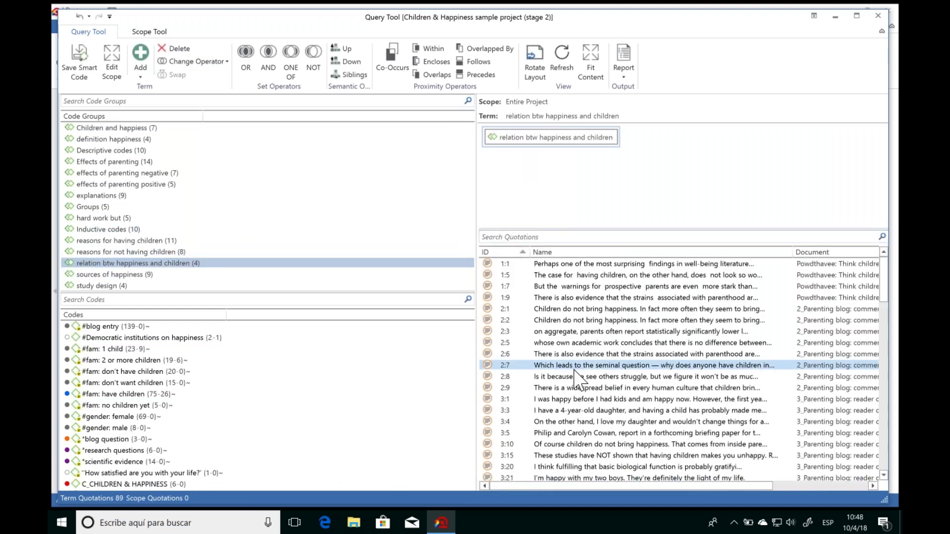
scroll(576, 379, up, 20)
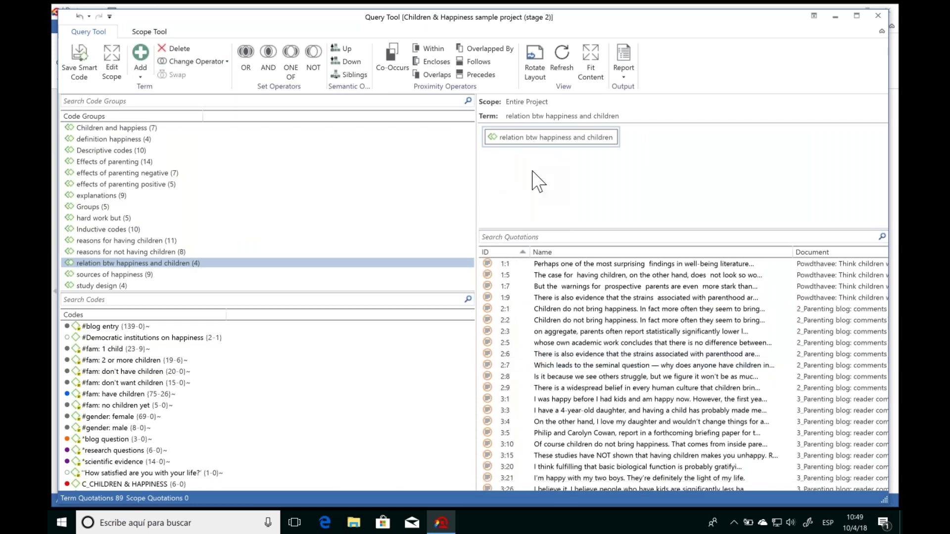
drag(552, 231, 553, 278)
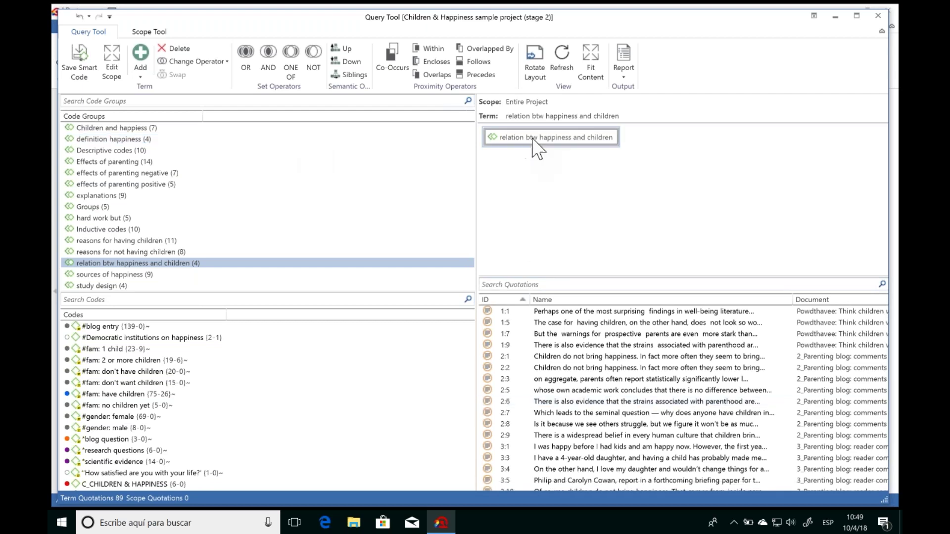
Step: Combine the code group with the code "#fam: have children" using AND and view the quotations of the whole query
click(272, 59)
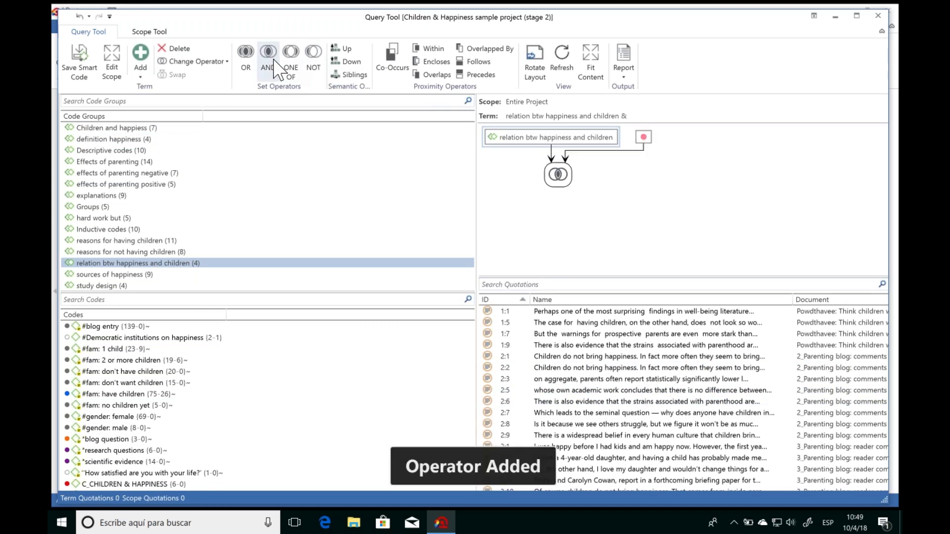
click(104, 394)
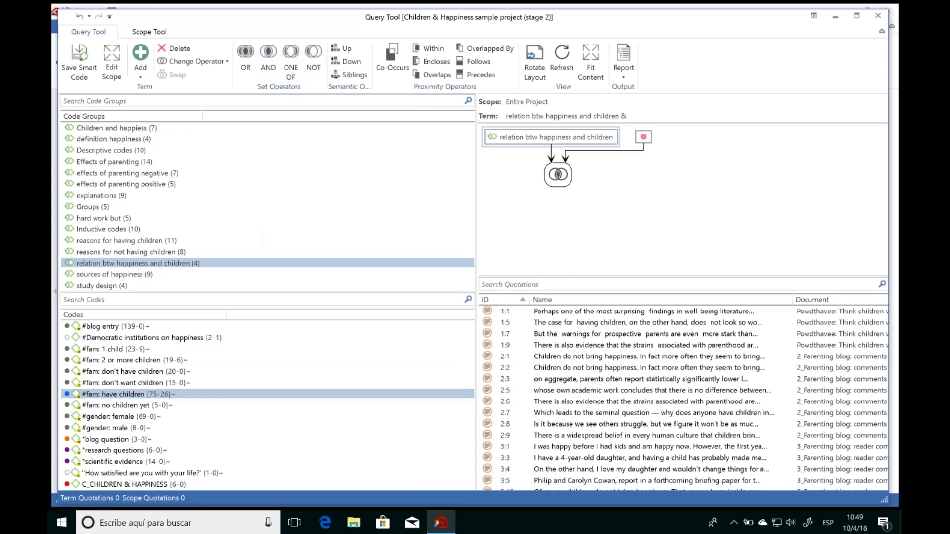
drag(103, 394, 712, 135)
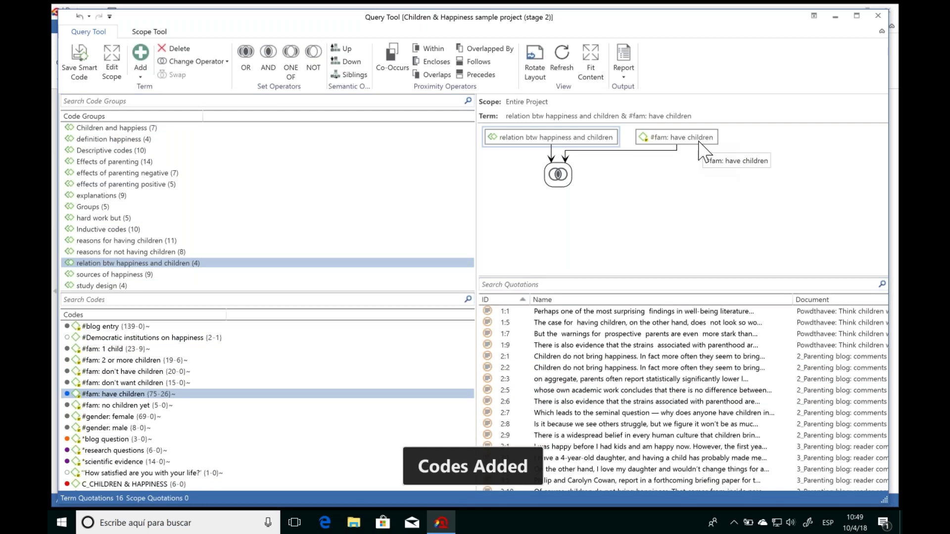
click(563, 176)
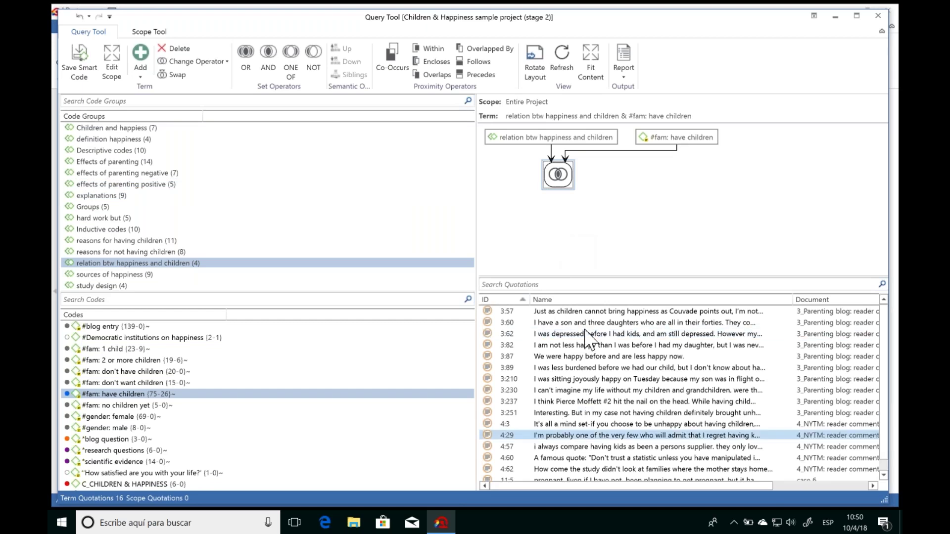
click(638, 401)
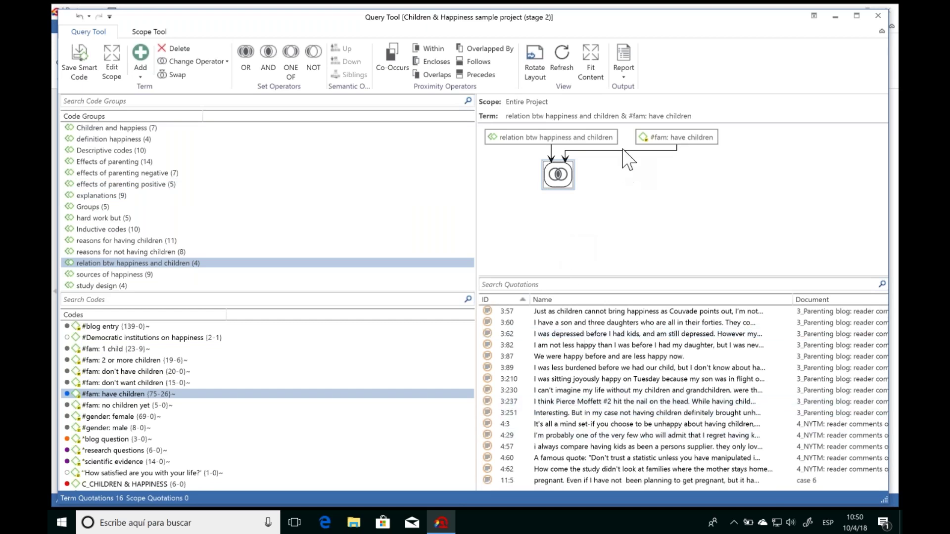
Step: Generate a report with the content of the query's quotations, skim it, and close the report and the Query Tool
click(624, 62)
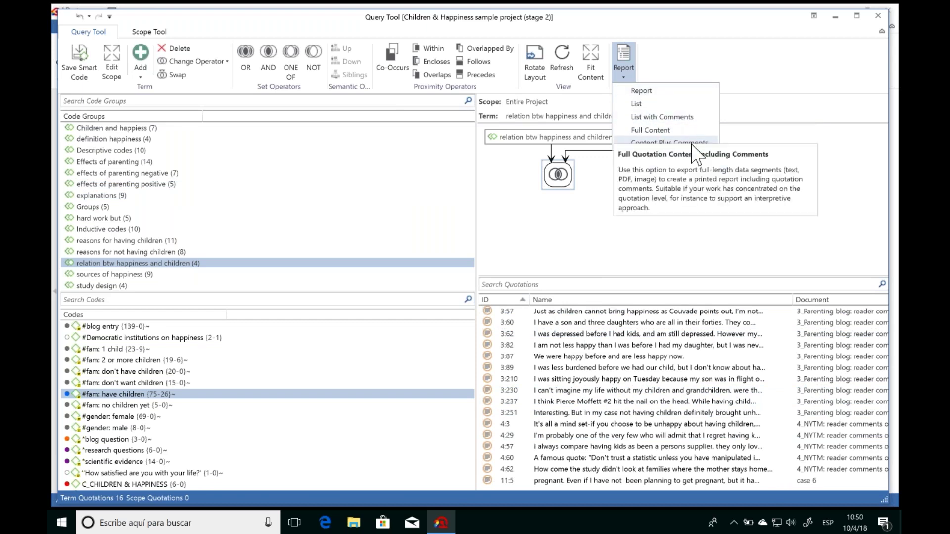
click(713, 154)
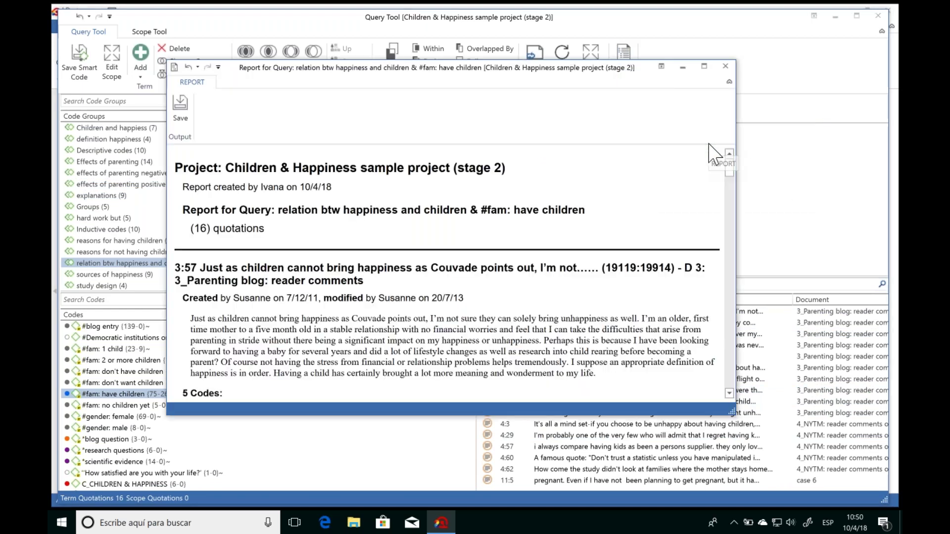
scroll(731, 158, down, 6)
scroll(733, 195, down, 2)
scroll(732, 179, up, 10)
click(725, 72)
click(877, 16)
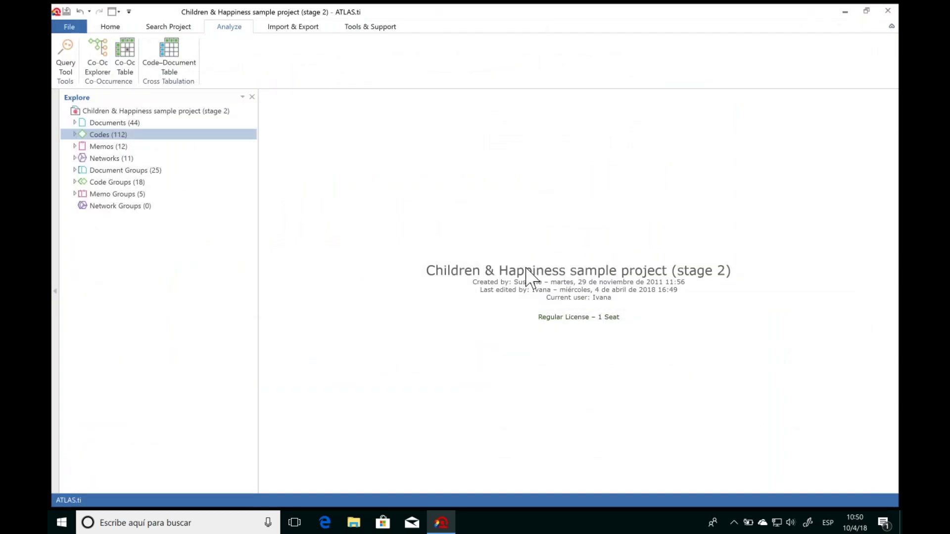
Step: Look over the options for adding documents, the analysis tools, and the import and export functions, including export to SPSS
click(114, 27)
click(87, 58)
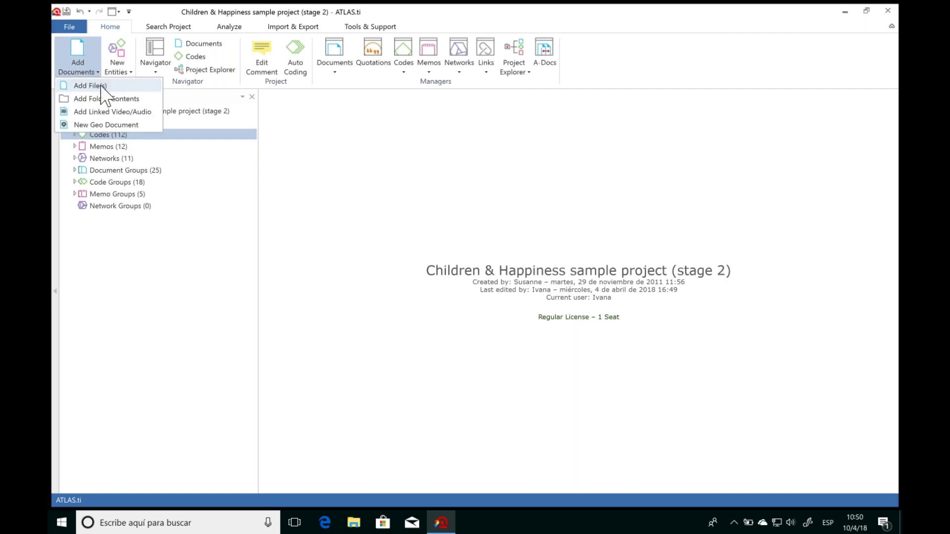
click(340, 183)
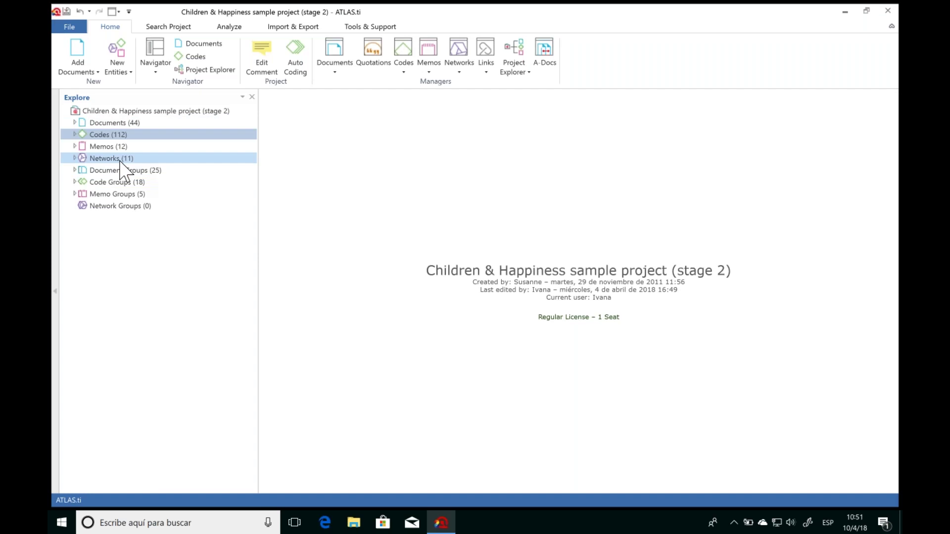
click(232, 29)
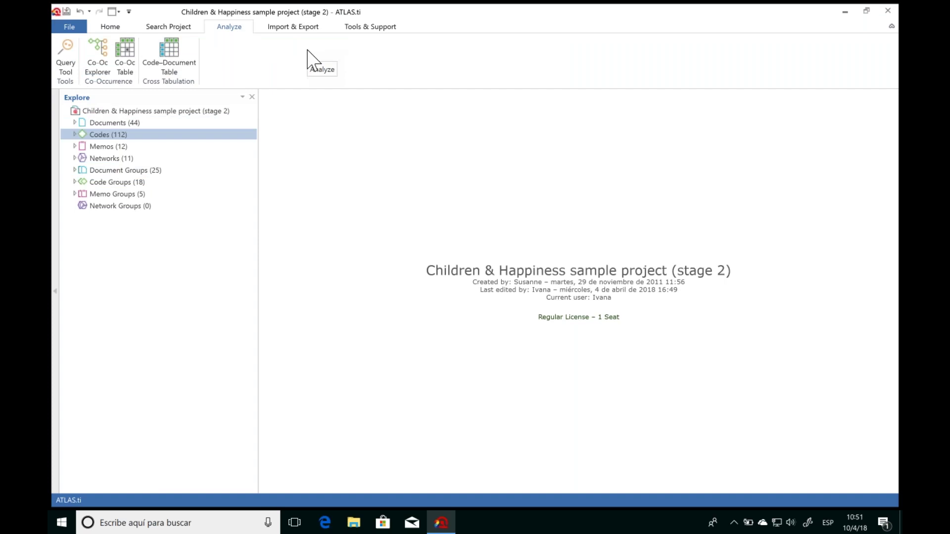
click(286, 31)
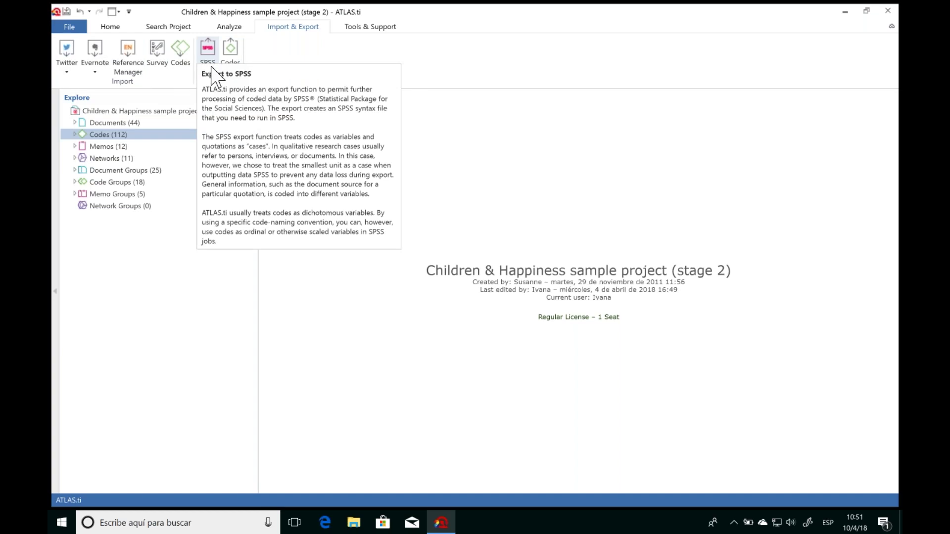
Step: Review the support tools and the useful links to resources and social media, and close the list of links
click(384, 29)
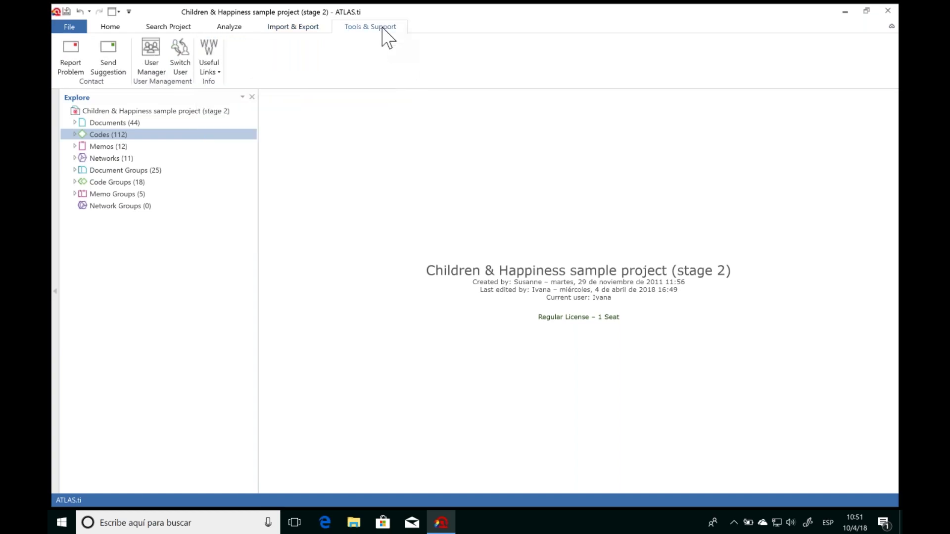
click(210, 72)
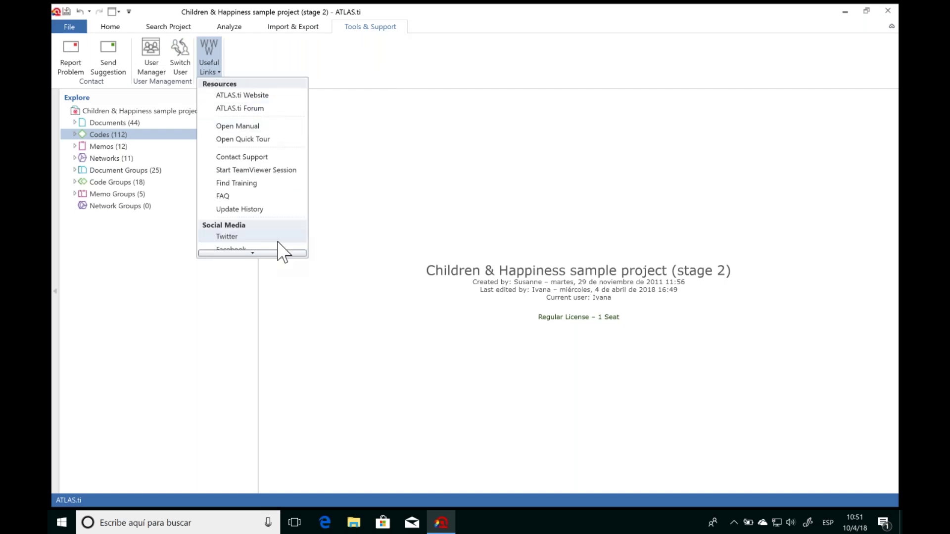
scroll(262, 153, down, 2)
scroll(262, 153, up, 2)
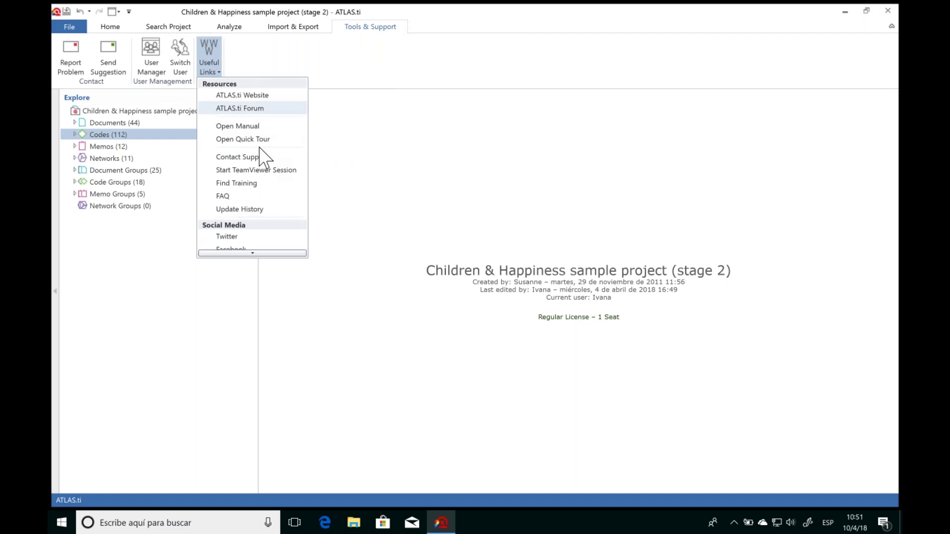
scroll(279, 195, down, 1)
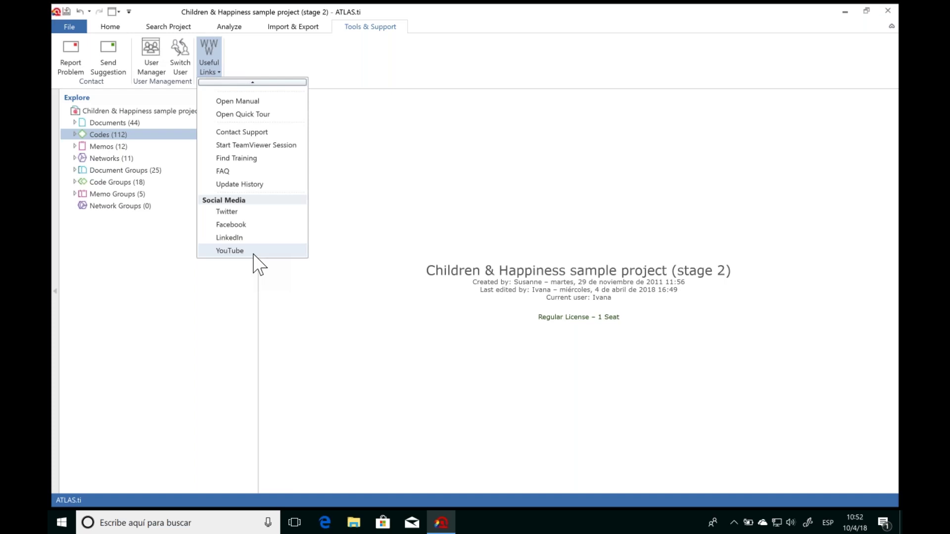
click(378, 222)
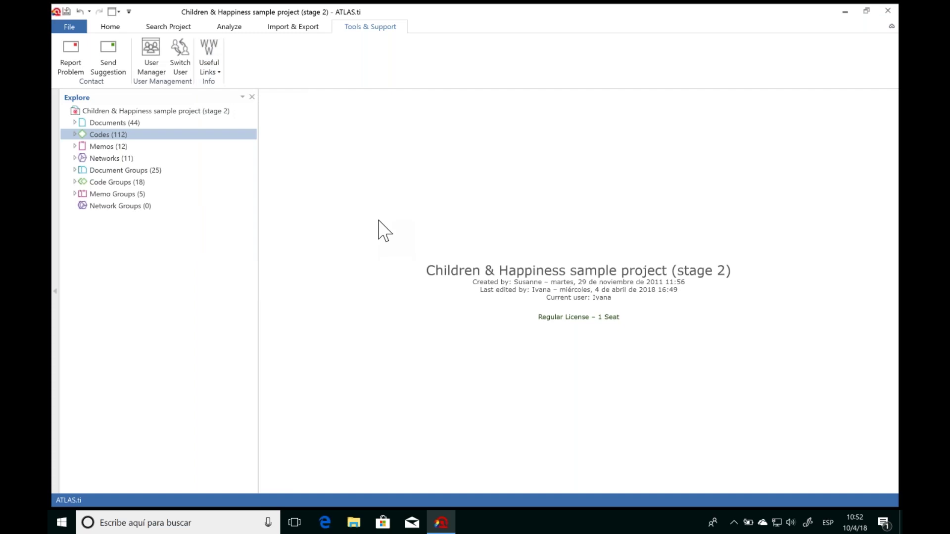